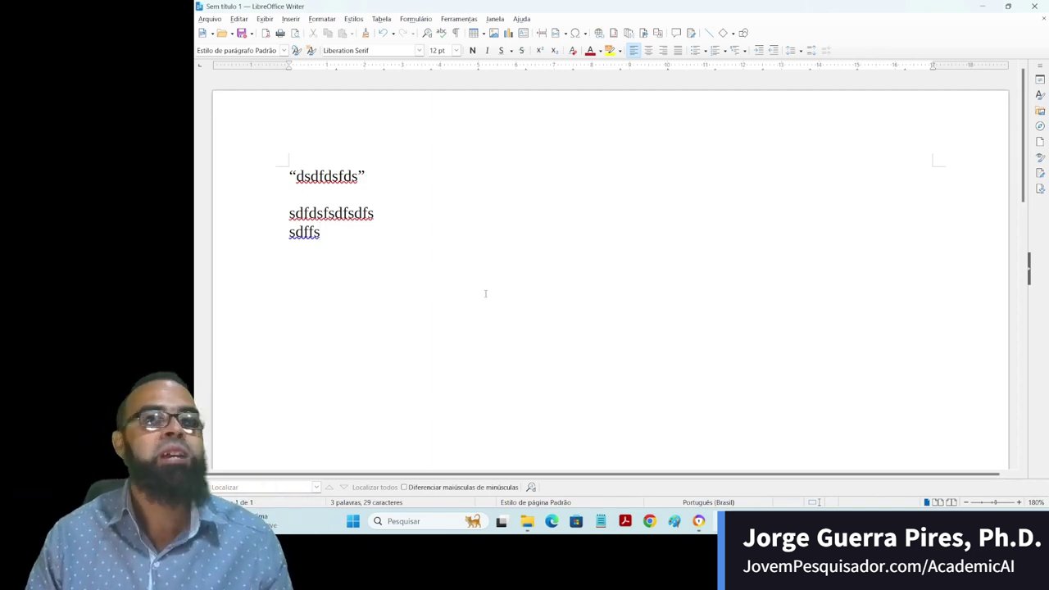
- Close the untitled Writer document and discard its changes with Não salvar
key(alt+Tab)
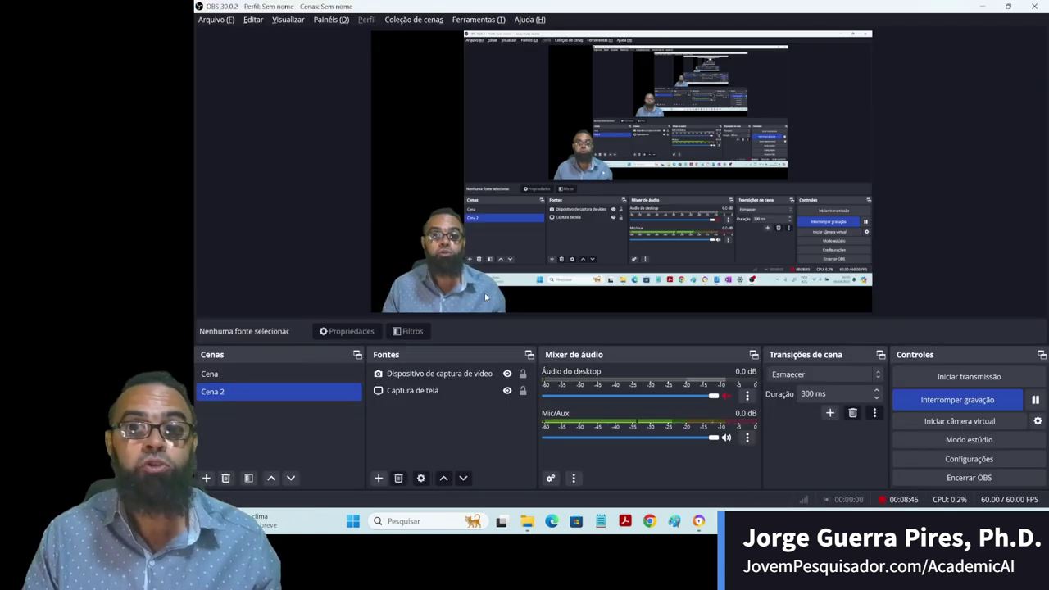
key(alt+Tab)
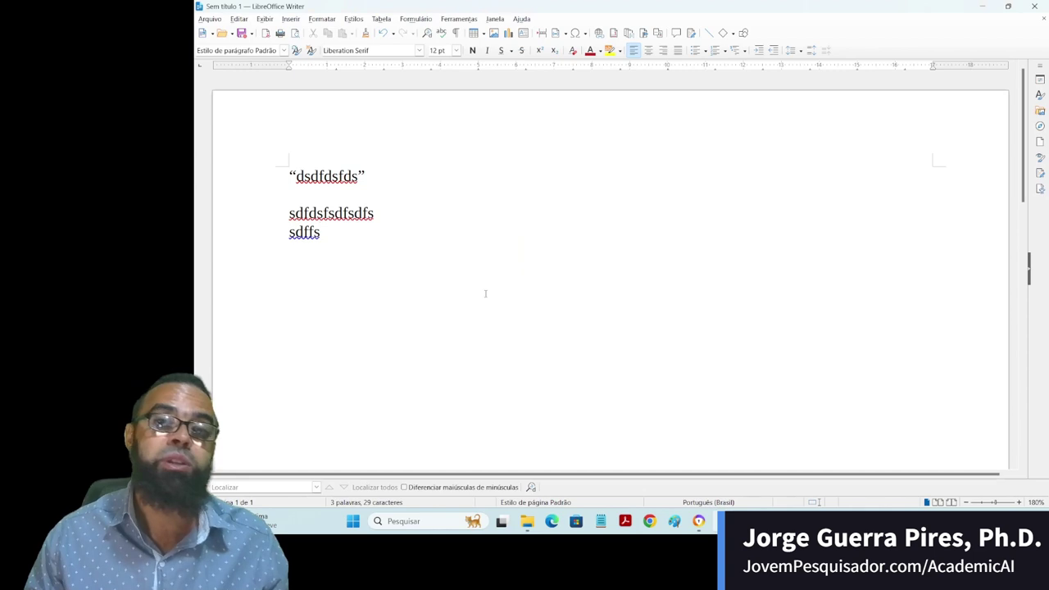
click(1033, 7)
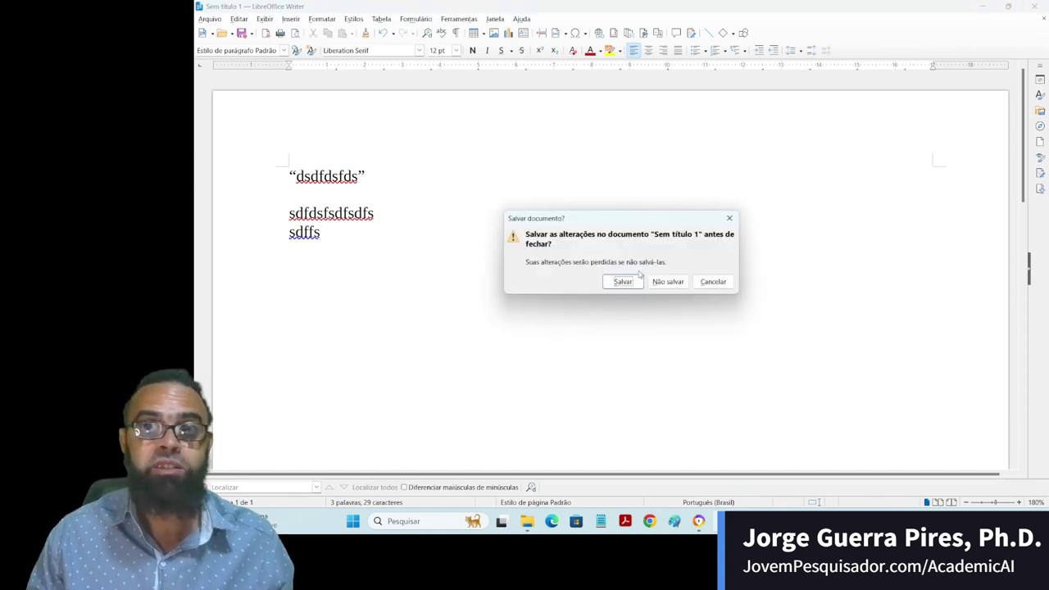
click(668, 282)
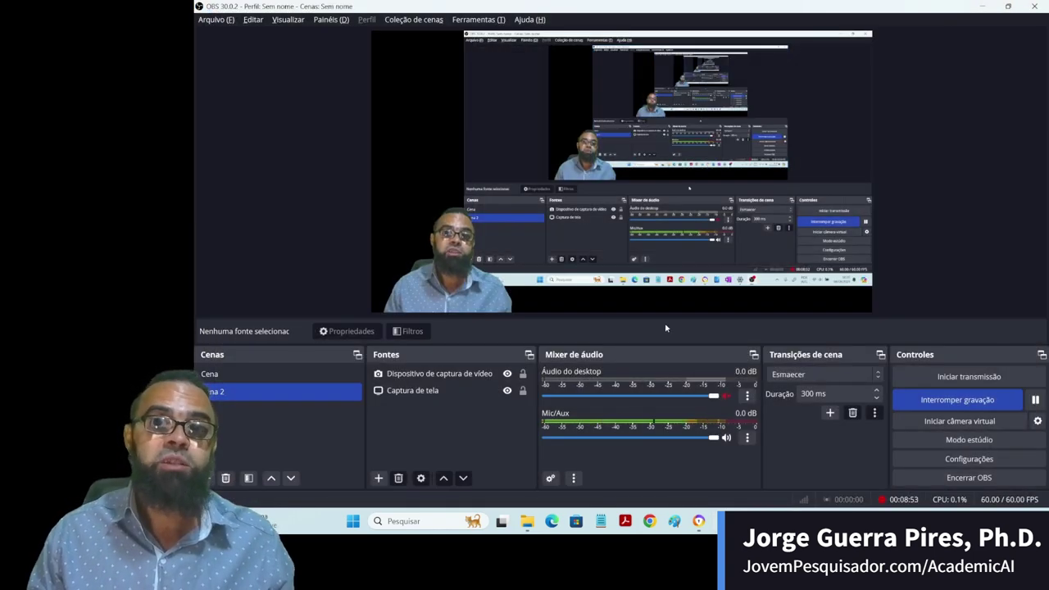
- Switch to Chrome to show SheetChat's CSV upload form with no file chosen
key(alt+Tab)
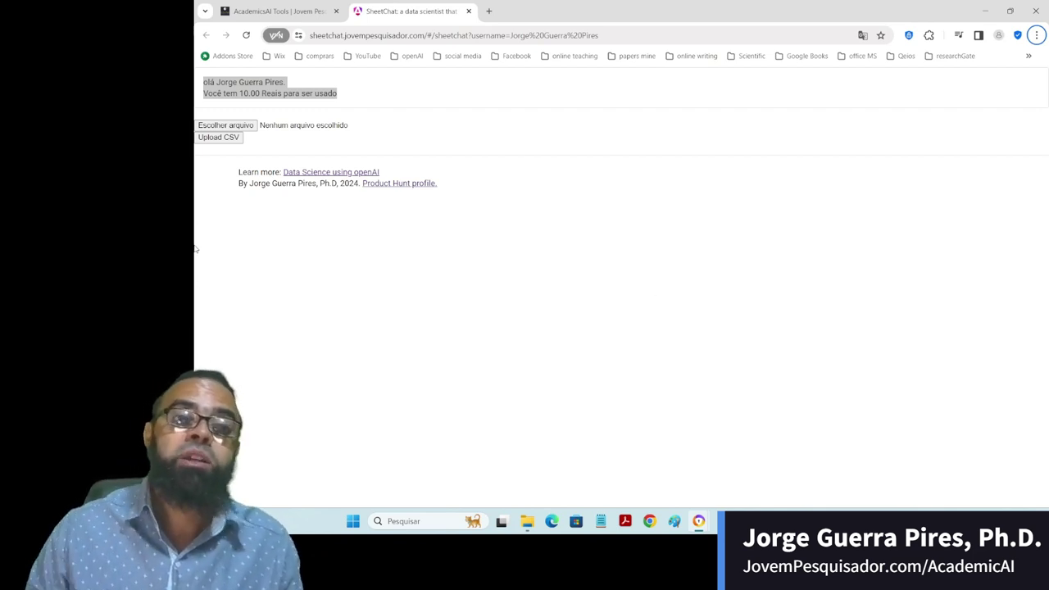
- Upload diabetes_prediction_dataset.csv from the Downloads folder into SheetChat
click(234, 124)
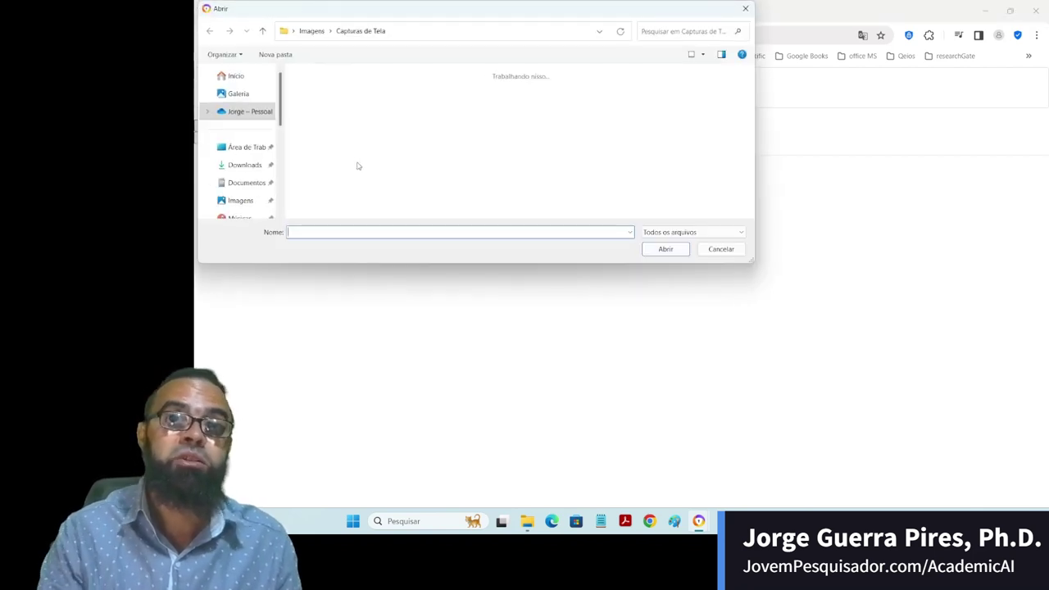
click(250, 164)
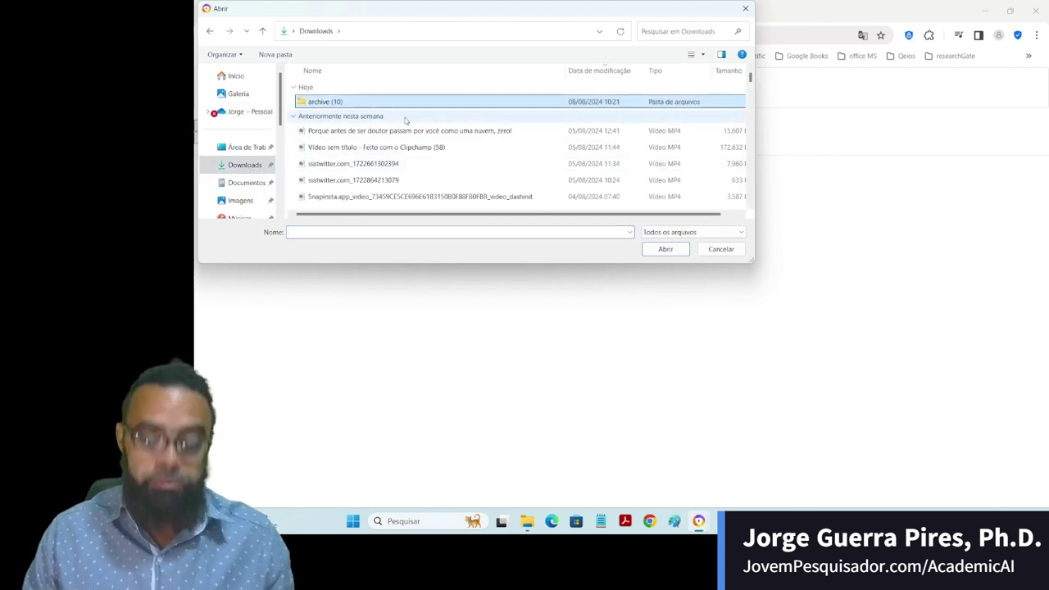
scroll(414, 138, down, 5)
click(414, 138)
scroll(415, 138, down, 1)
scroll(412, 156, down, 3)
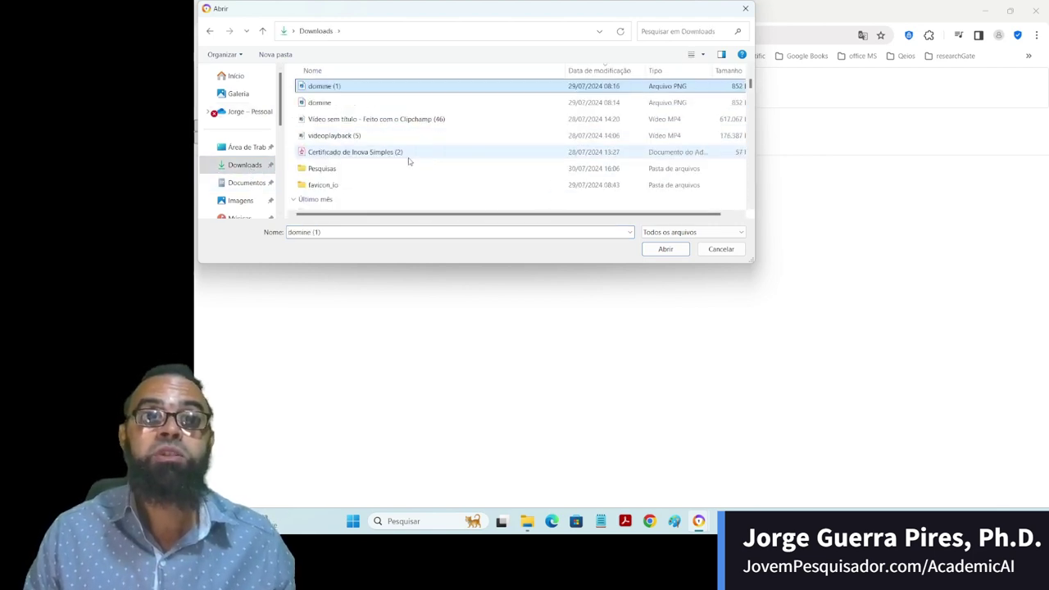
key(Down)
scroll(405, 191, down, 5)
key(Down)
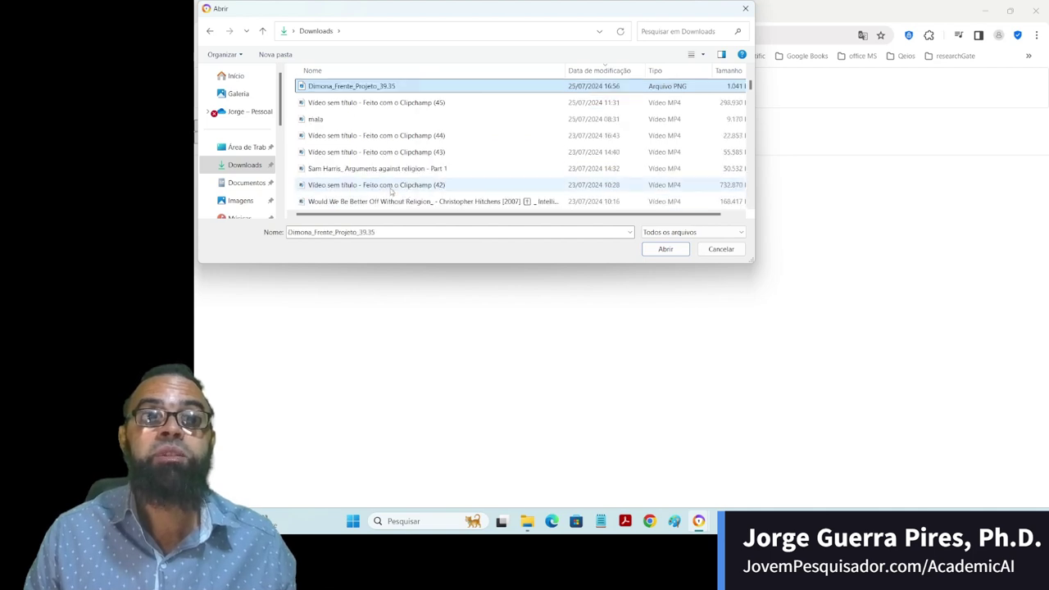
key(d)
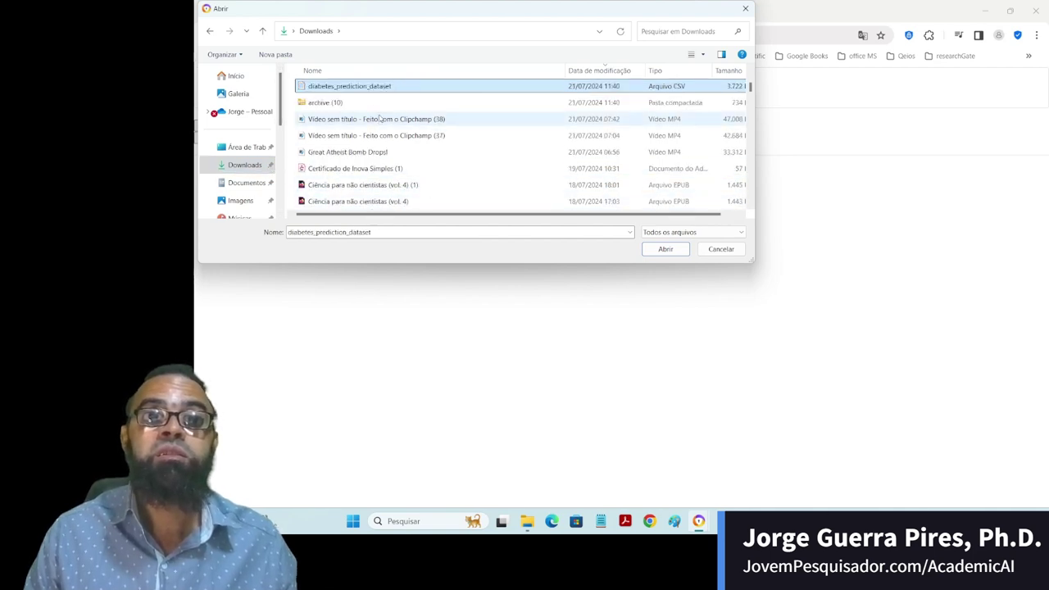
click(665, 249)
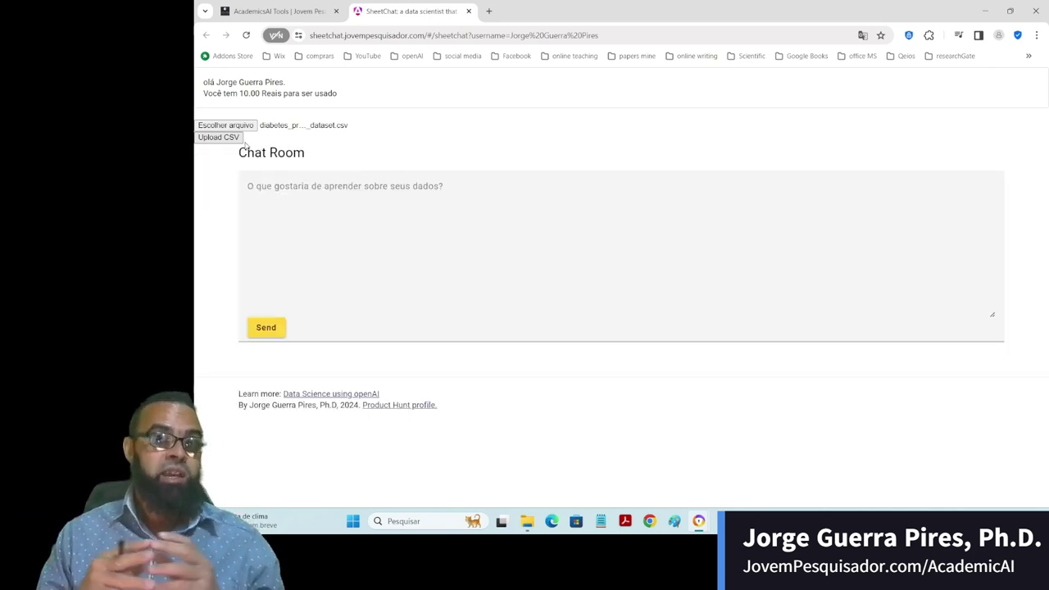
- Ask SheetChat 'Descreva o banco de dados' to get the dataset's nine-column description
click(498, 188)
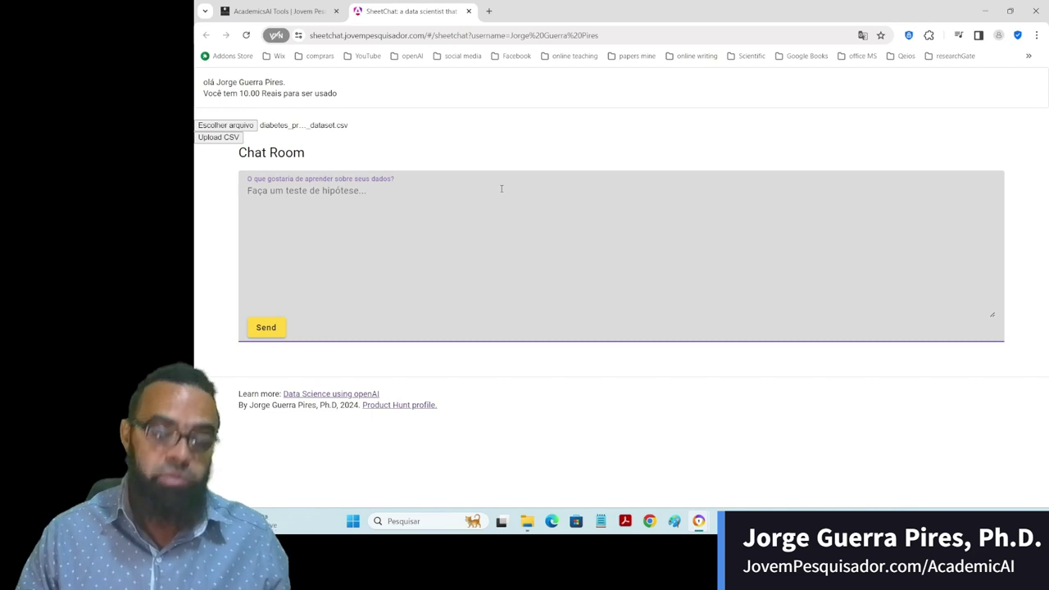
text(Descreva o)
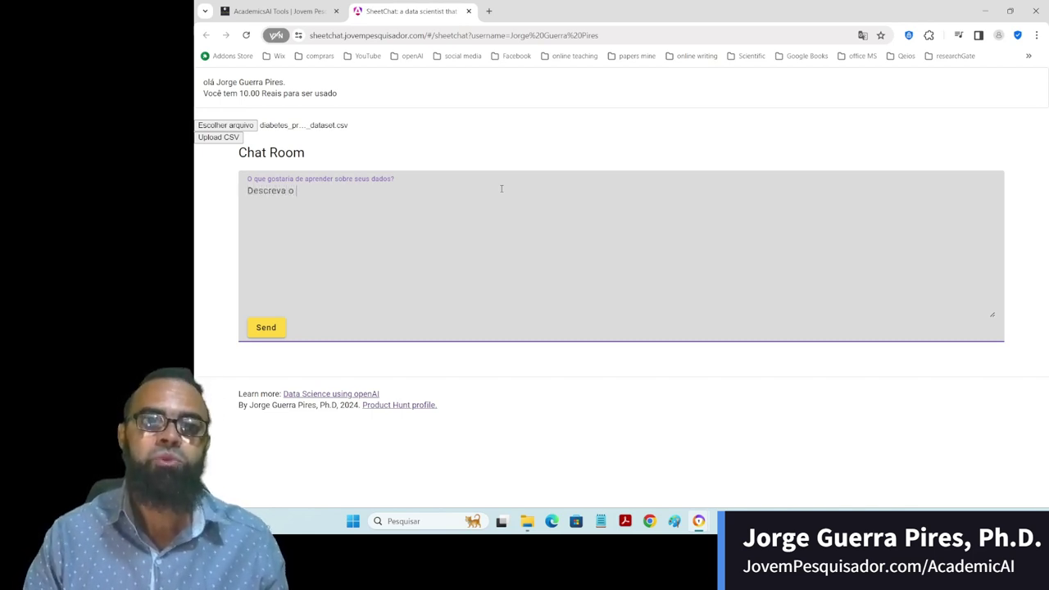
text(banco dedados)
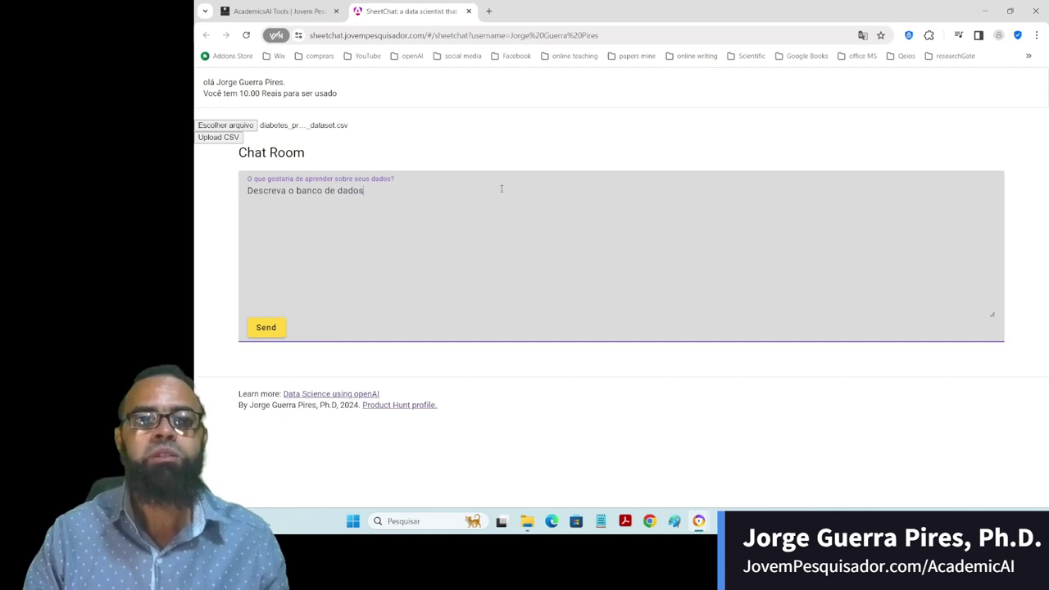
click(275, 334)
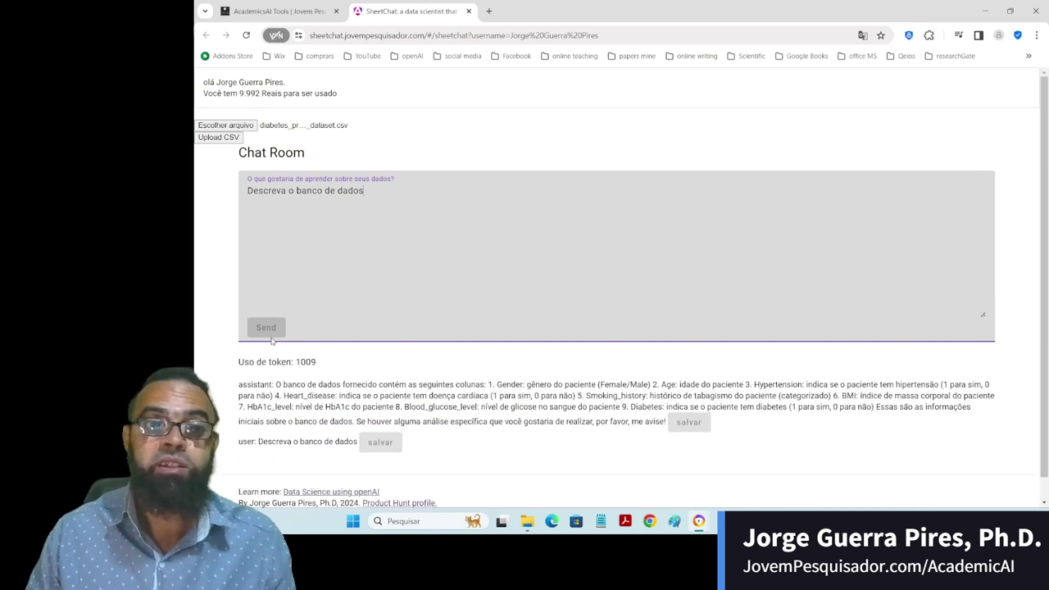
- Save the database description as an annotation filed under the Métodos IMRaD section
scroll(454, 368, down, 1)
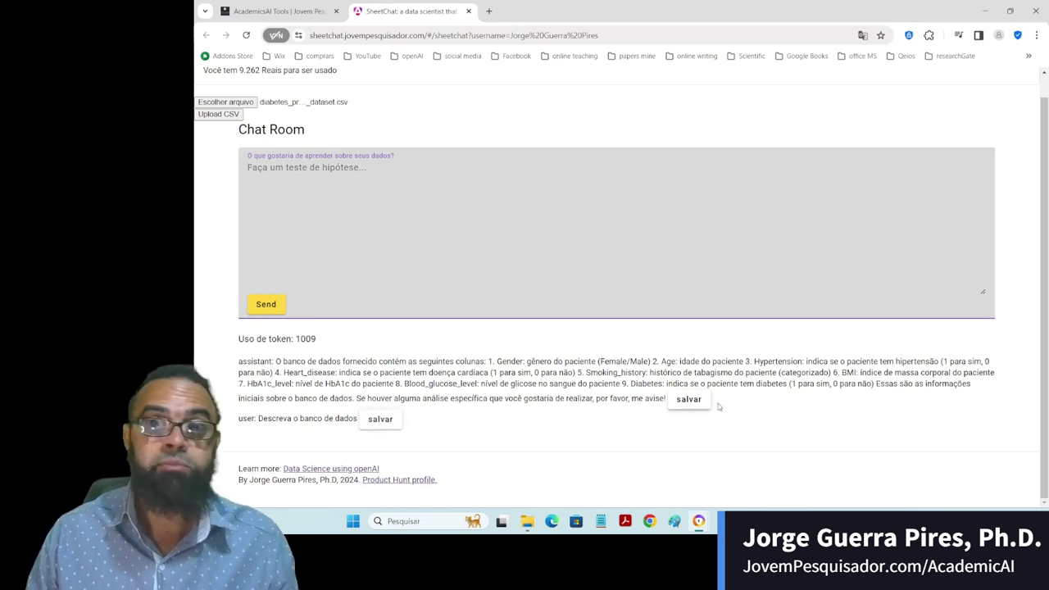
click(685, 402)
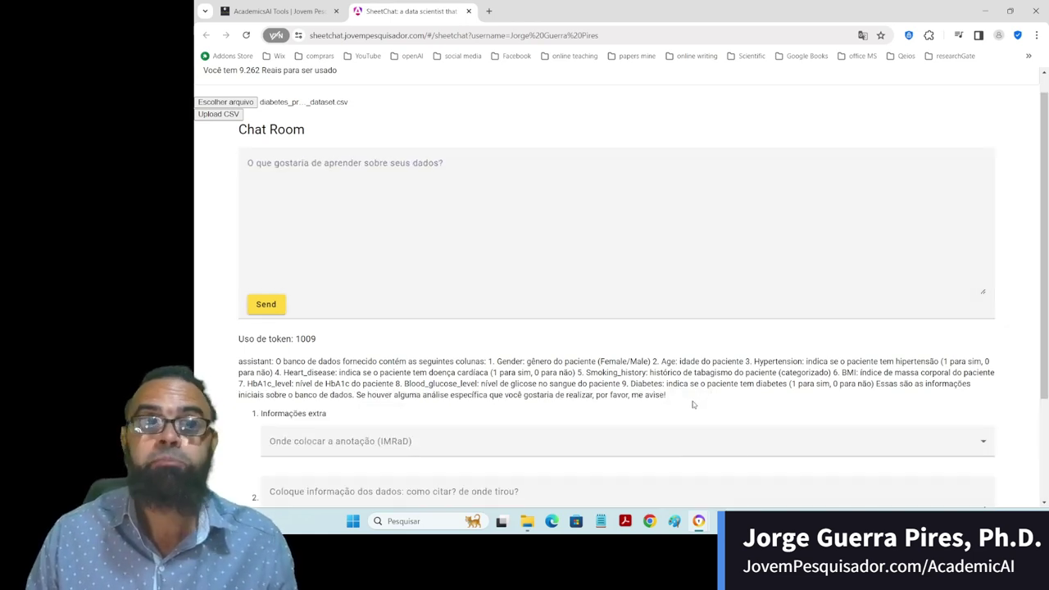
scroll(692, 407, down, 2)
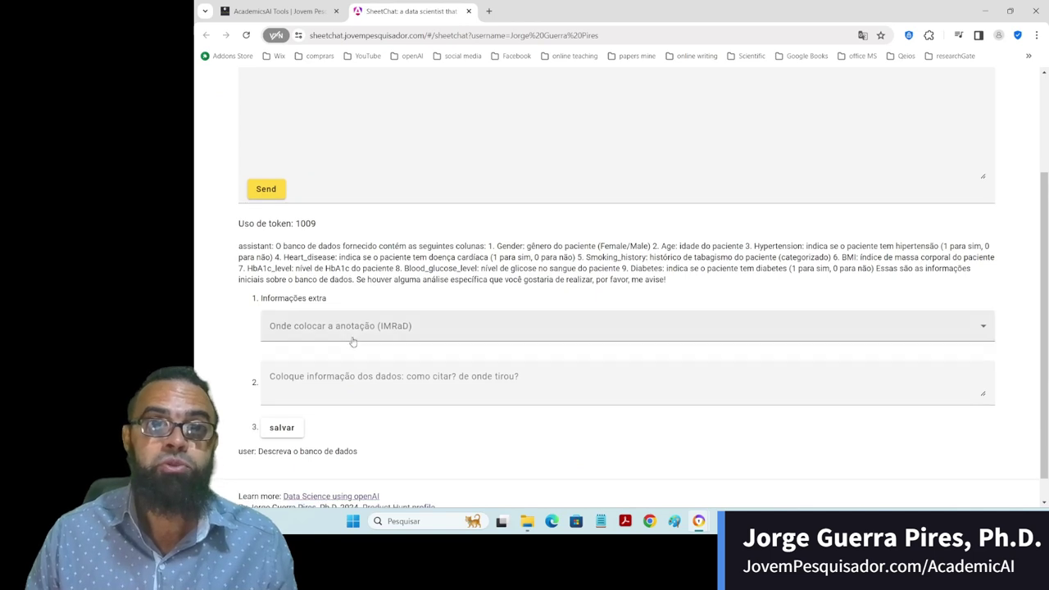
click(352, 332)
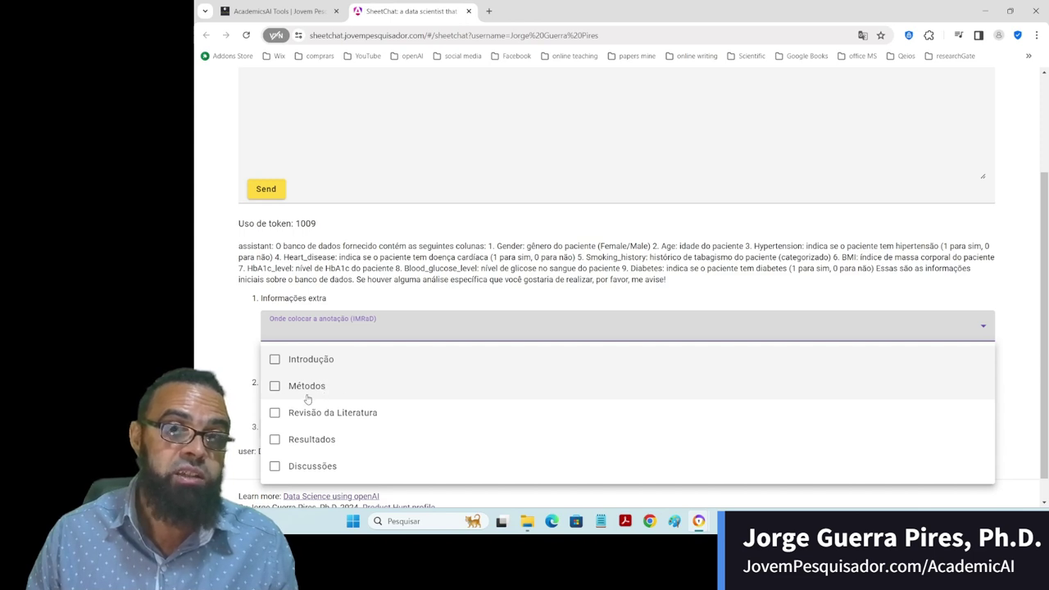
click(307, 399)
click(356, 397)
click(297, 399)
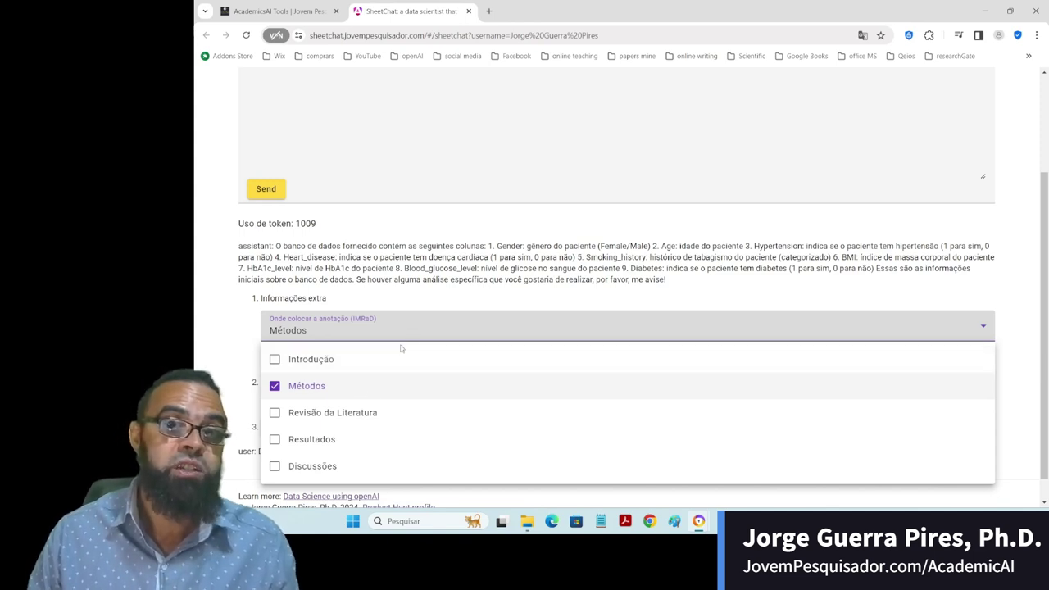
click(432, 297)
click(374, 384)
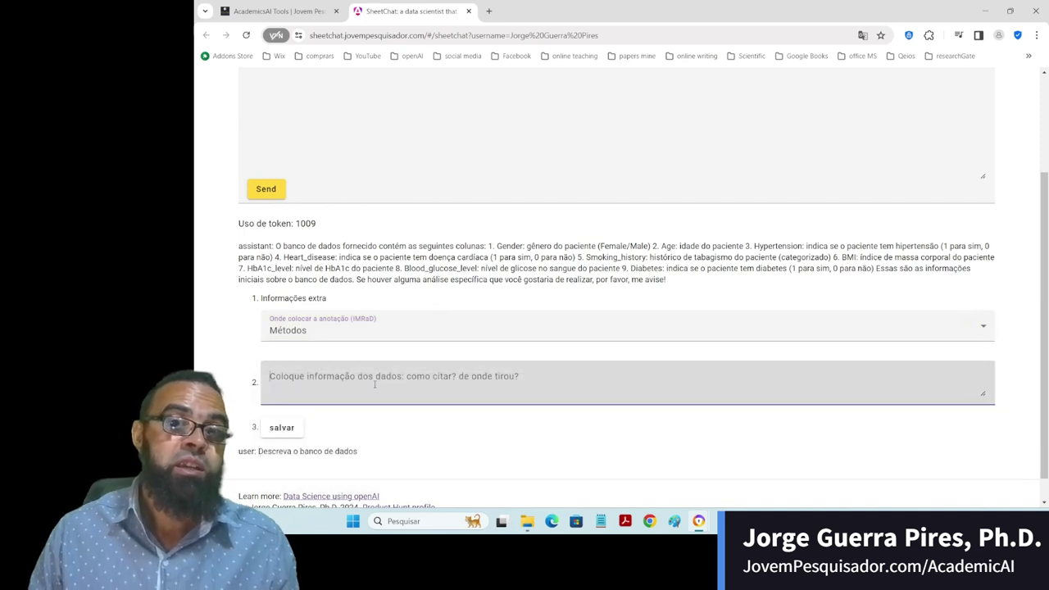
scroll(622, 327, down, 1)
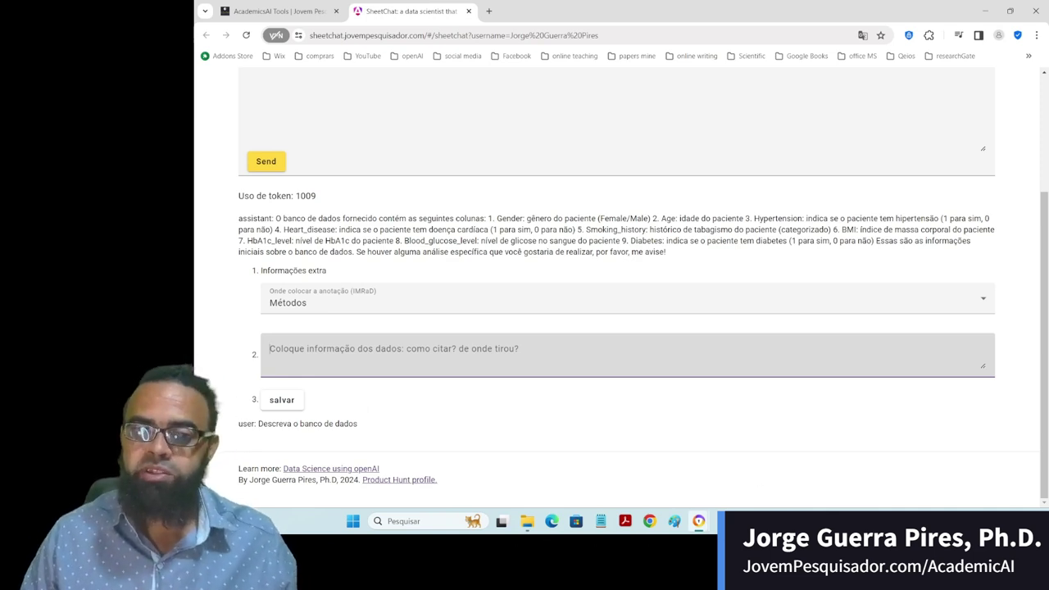
- Open a new Chrome window, go to kaggle.com and open the Diabetes prediction dataset page
right_click(698, 521)
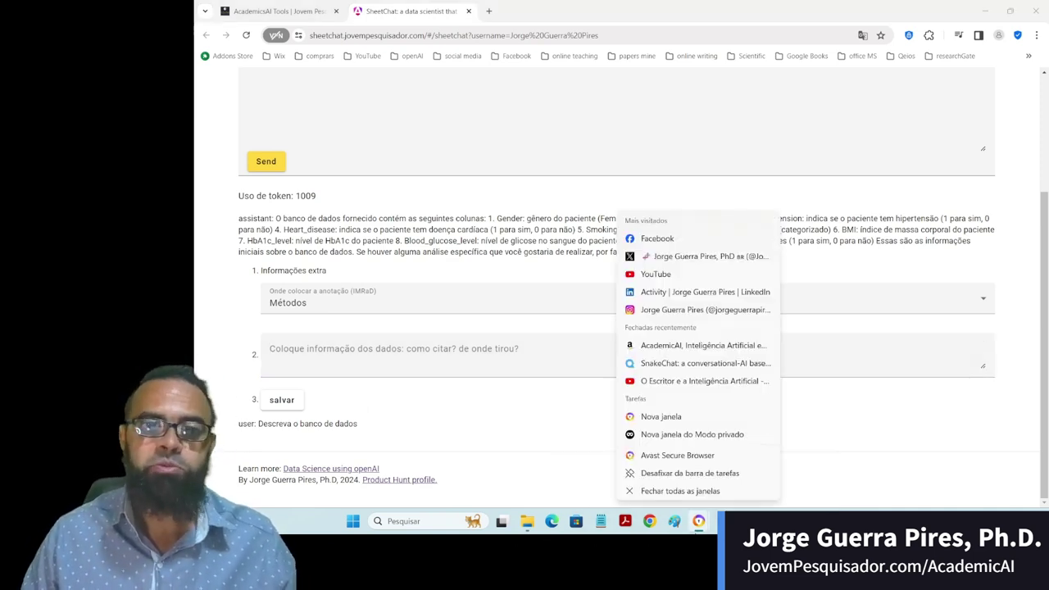
click(668, 417)
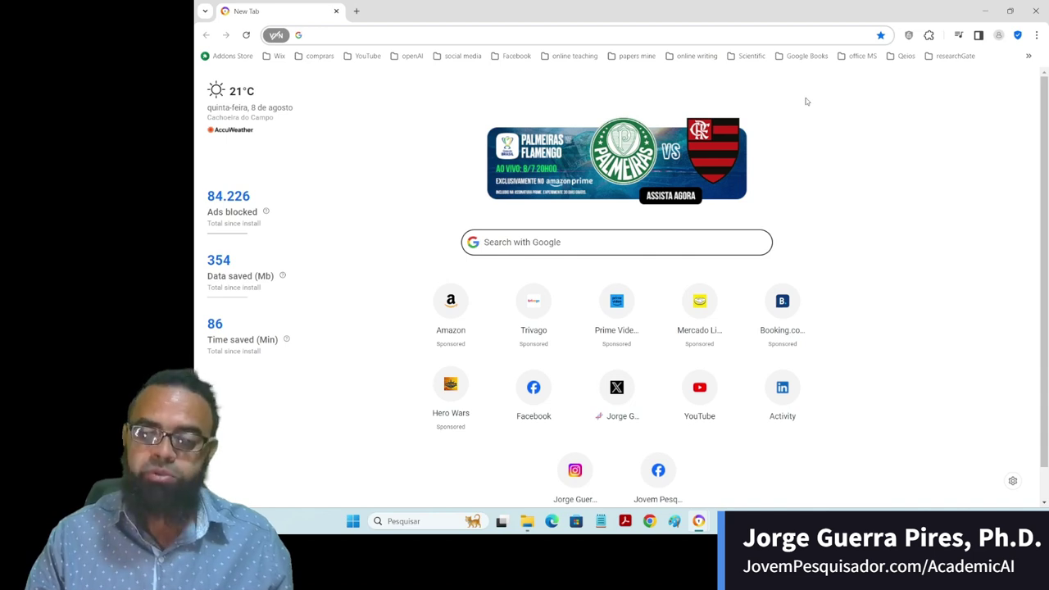
text(kaggle.com)
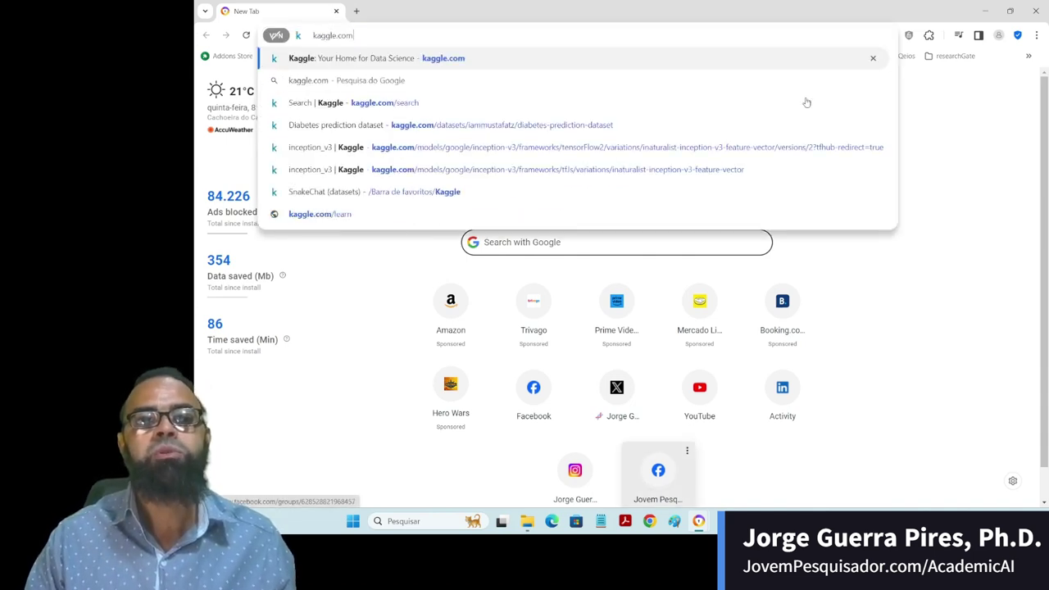
key(Return)
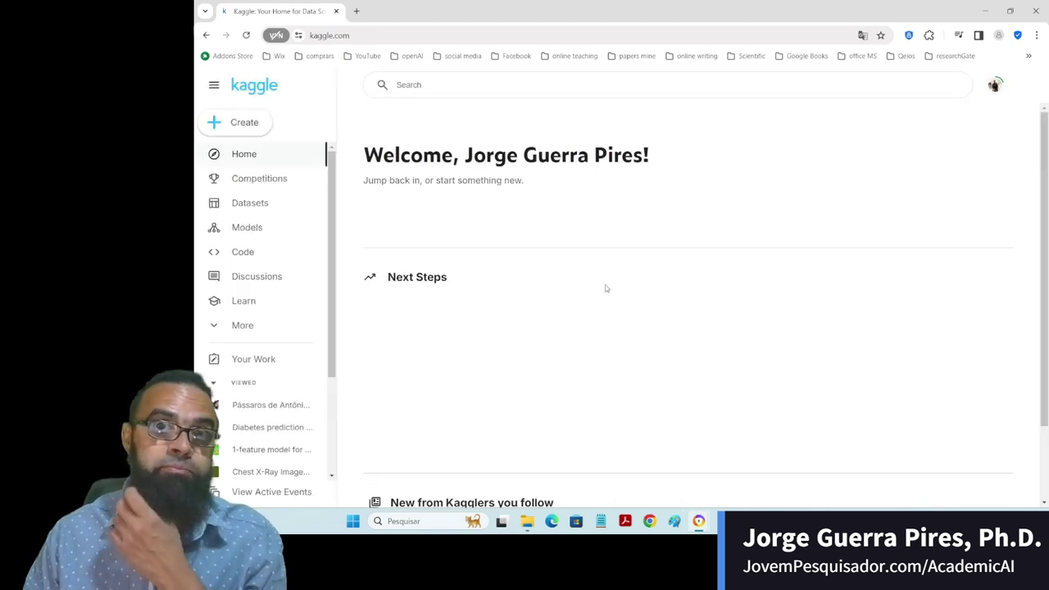
click(264, 432)
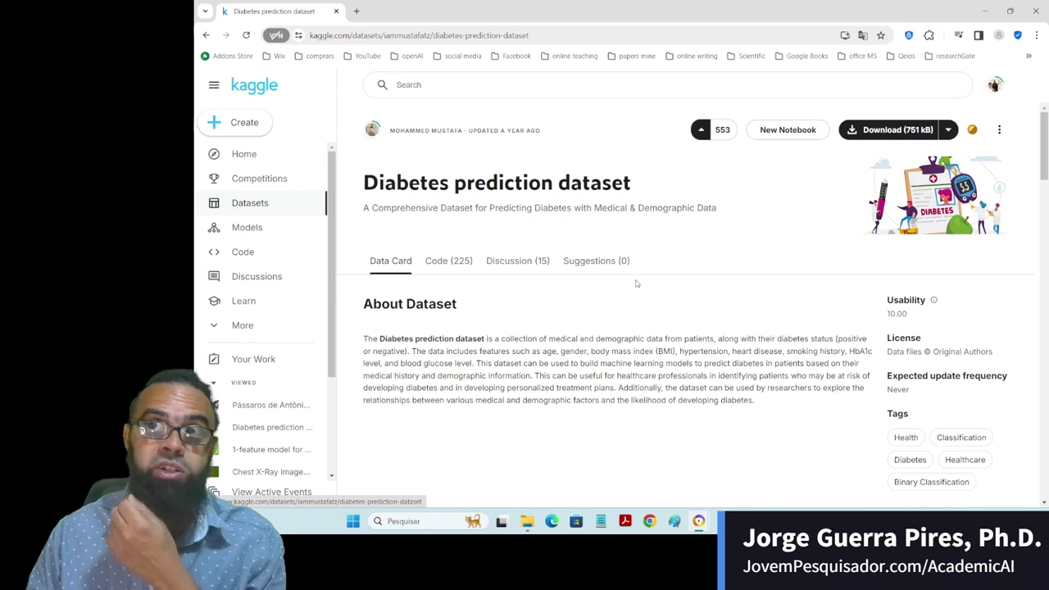
- Expand the dataset's Authors and DOI Citation details in the Metadata section
scroll(709, 358, down, 2)
scroll(709, 306, down, 5)
scroll(707, 353, down, 3)
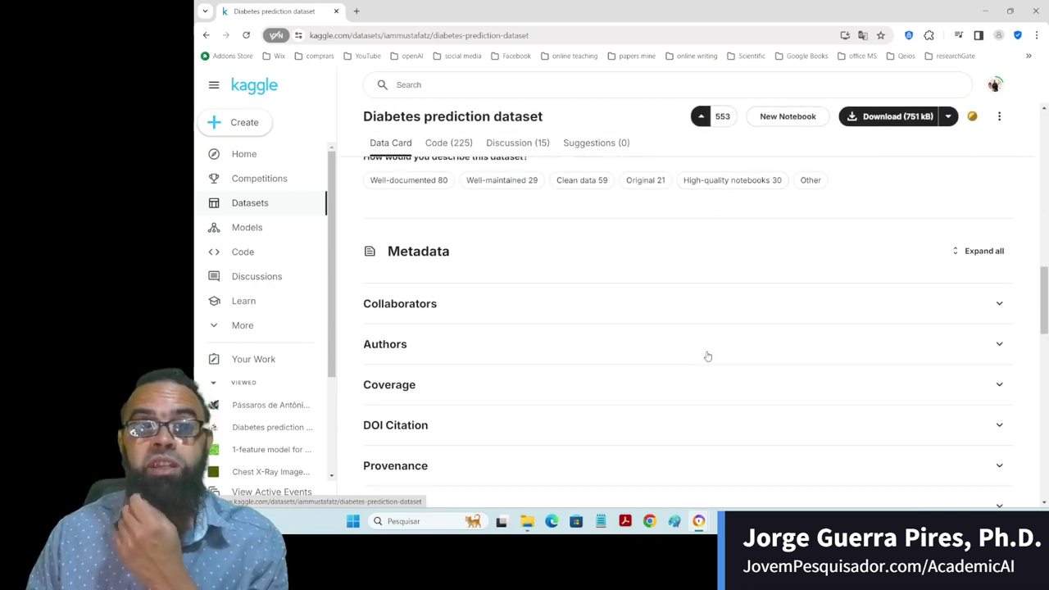
scroll(703, 319, down, 1)
scroll(703, 320, down, 1)
scroll(579, 342, up, 1)
scroll(578, 341, up, 1)
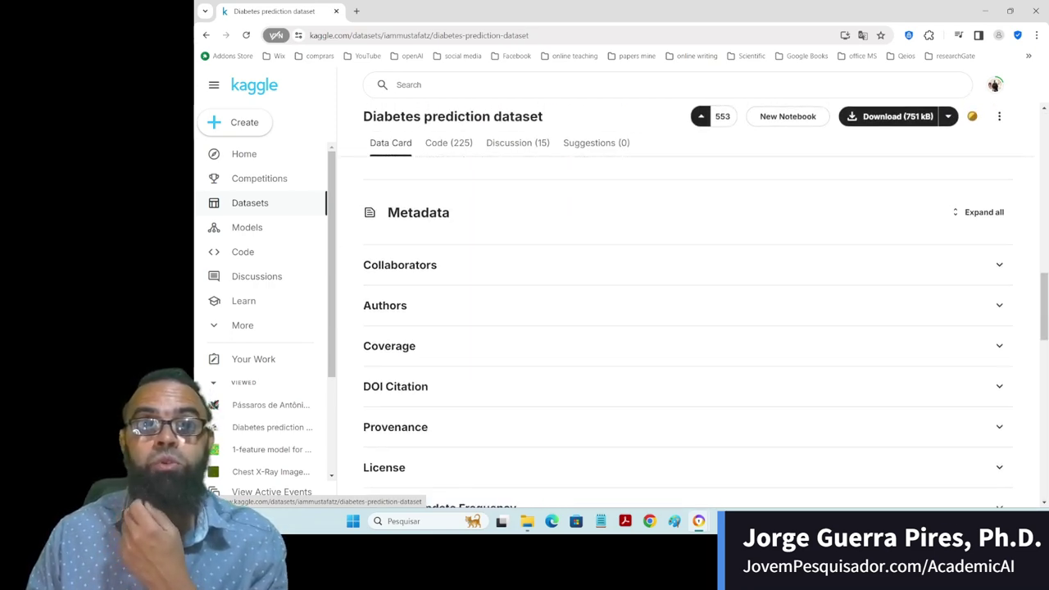
scroll(534, 411, down, 2)
scroll(535, 411, down, 1)
scroll(538, 402, down, 1)
scroll(537, 402, down, 1)
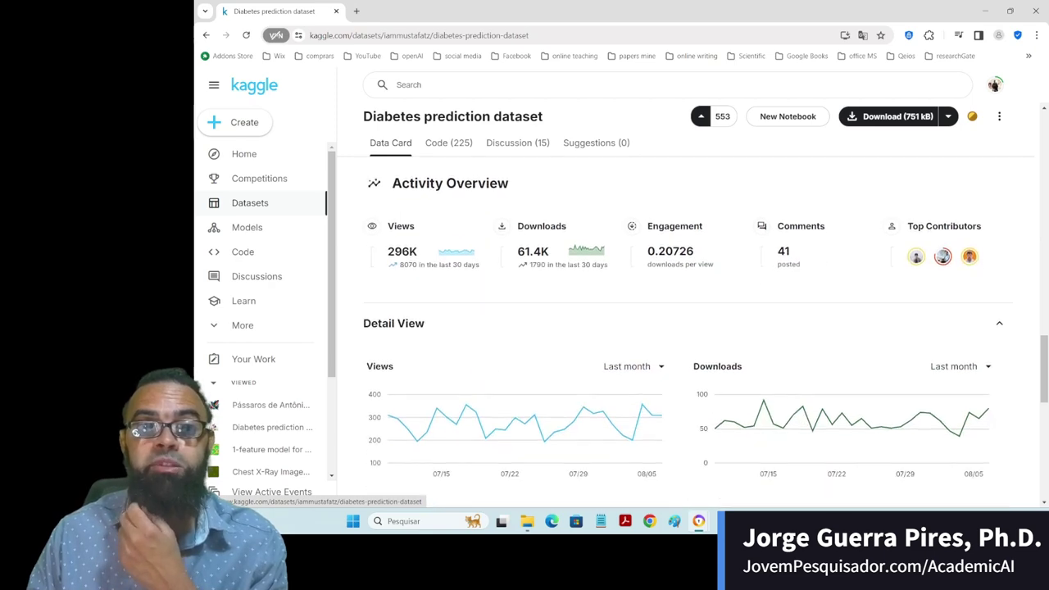
scroll(538, 394, down, 3)
scroll(537, 378, down, 2)
scroll(538, 368, down, 2)
scroll(532, 352, up, 7)
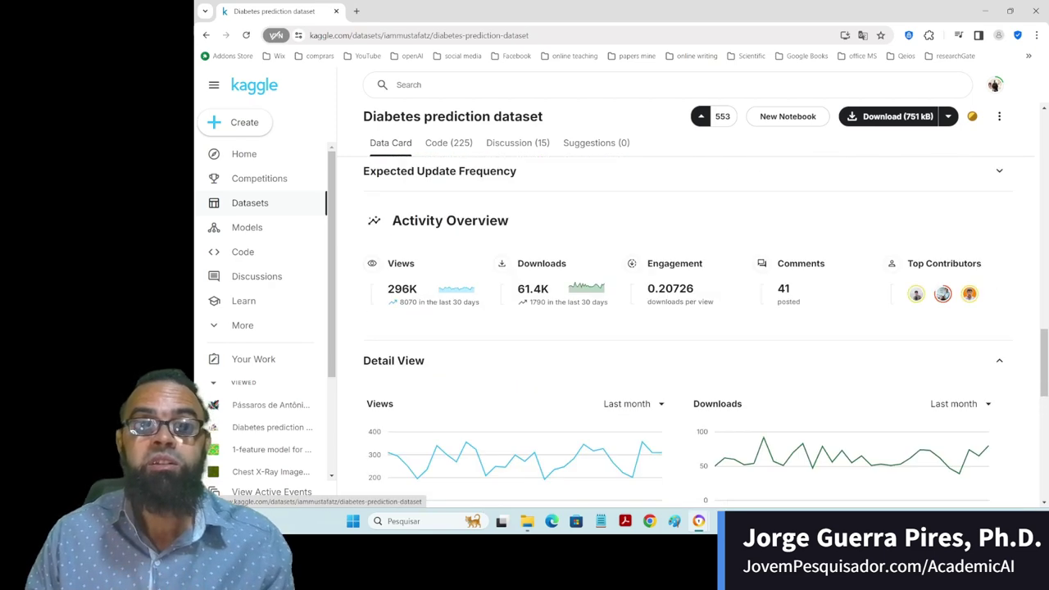
scroll(528, 339, up, 1)
scroll(533, 376, up, 2)
scroll(538, 419, up, 1)
scroll(531, 435, up, 1)
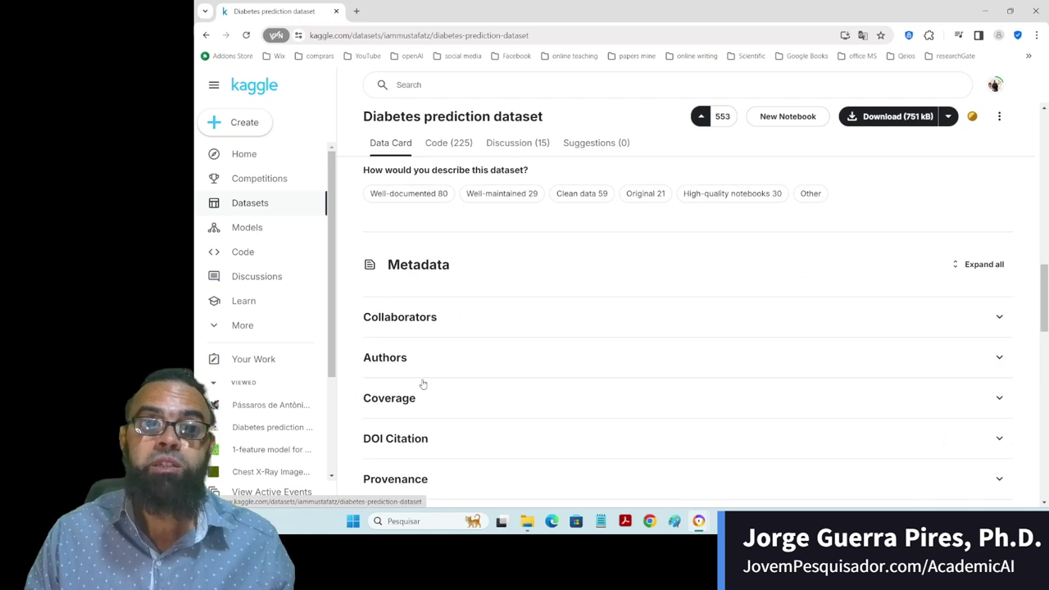
click(415, 358)
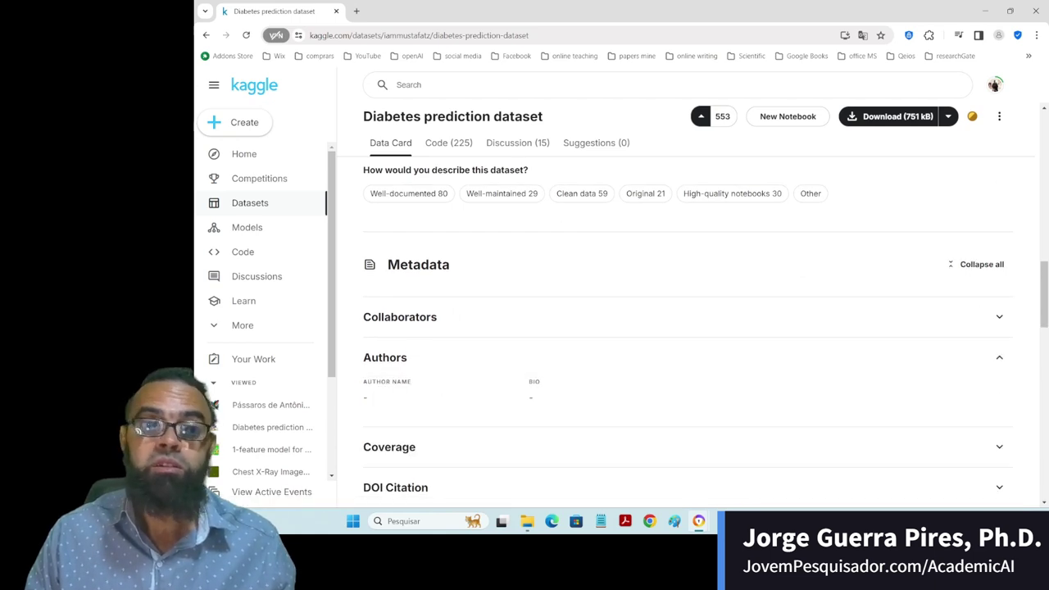
scroll(415, 364, down, 1)
click(417, 420)
- Copy the Kaggle dataset page's URL from the address bar and bring up Microsoft Edge
scroll(418, 424, down, 1)
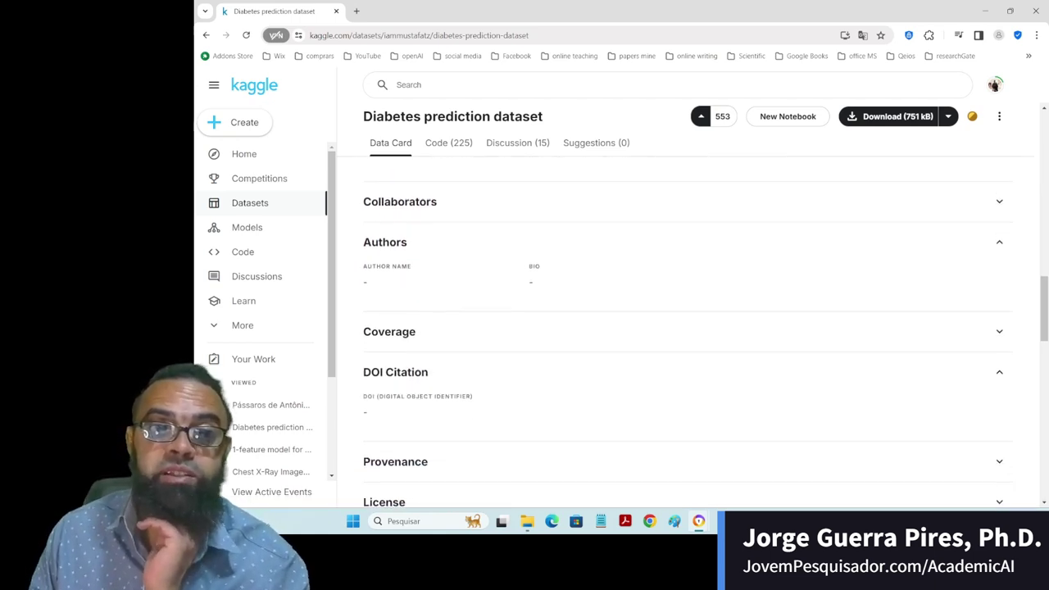
scroll(497, 286, down, 1)
scroll(496, 286, down, 1)
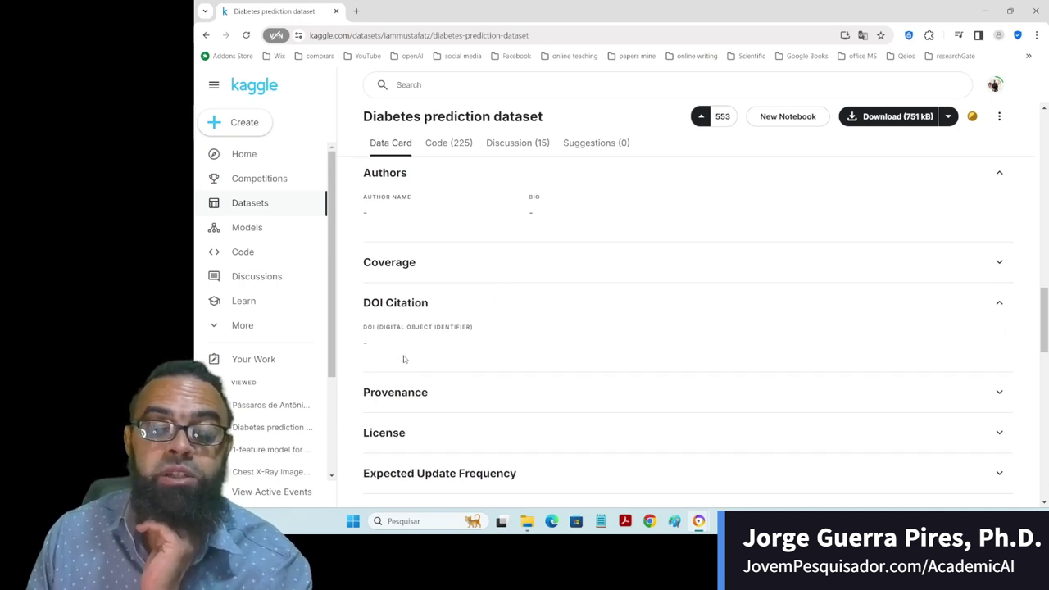
scroll(394, 330, up, 1)
scroll(479, 349, up, 2)
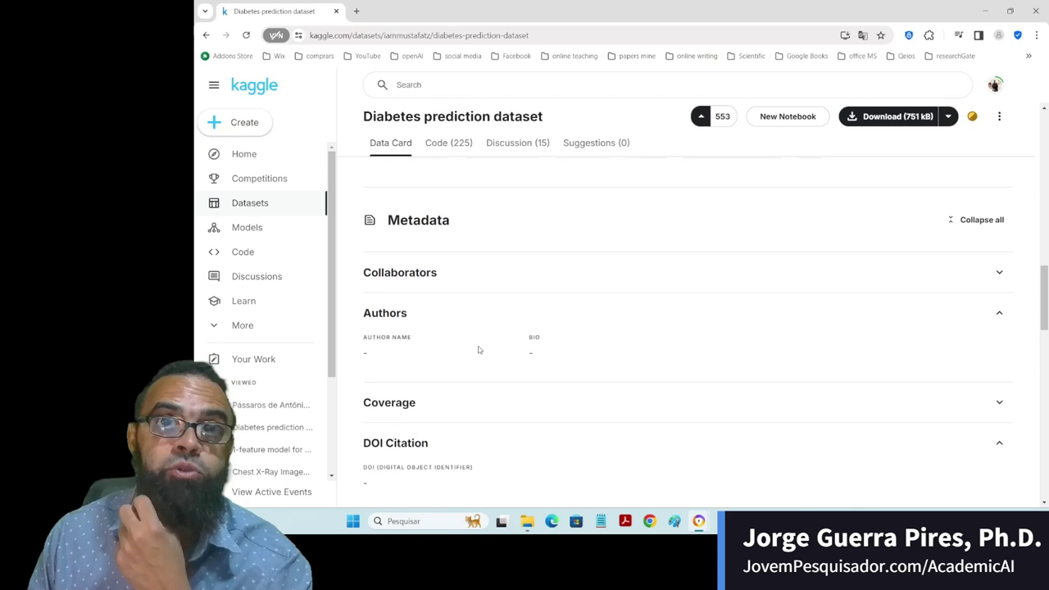
scroll(502, 308, up, 5)
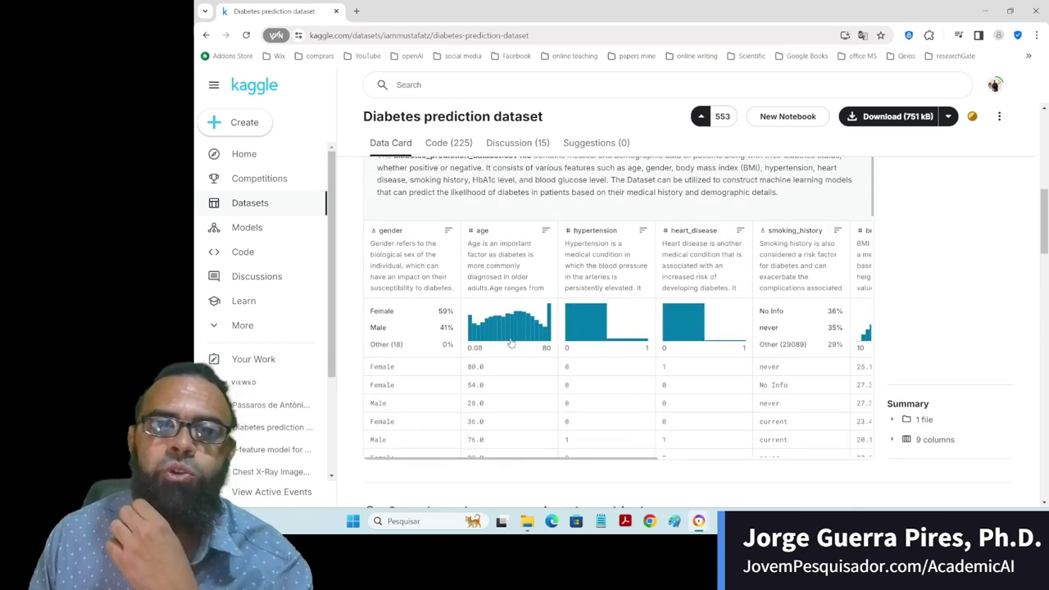
scroll(508, 321, up, 3)
scroll(549, 269, up, 1)
scroll(553, 272, up, 2)
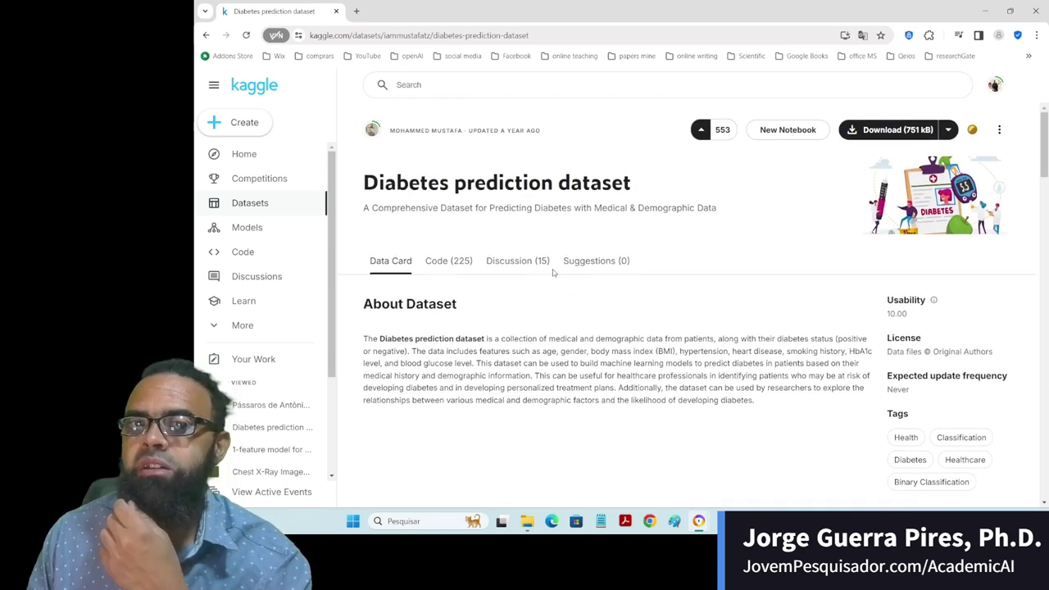
click(418, 36)
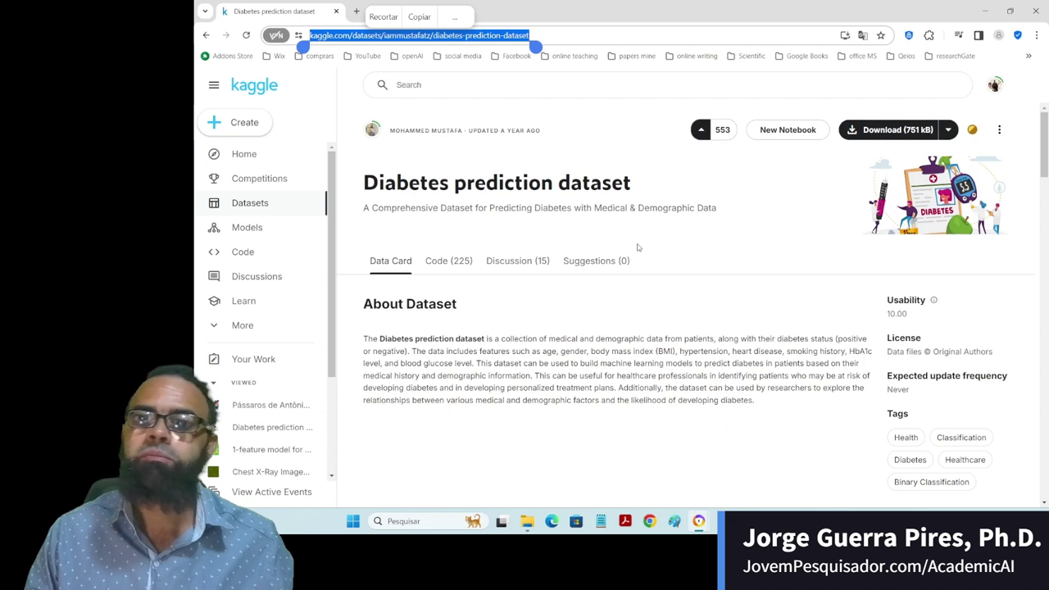
click(1000, 129)
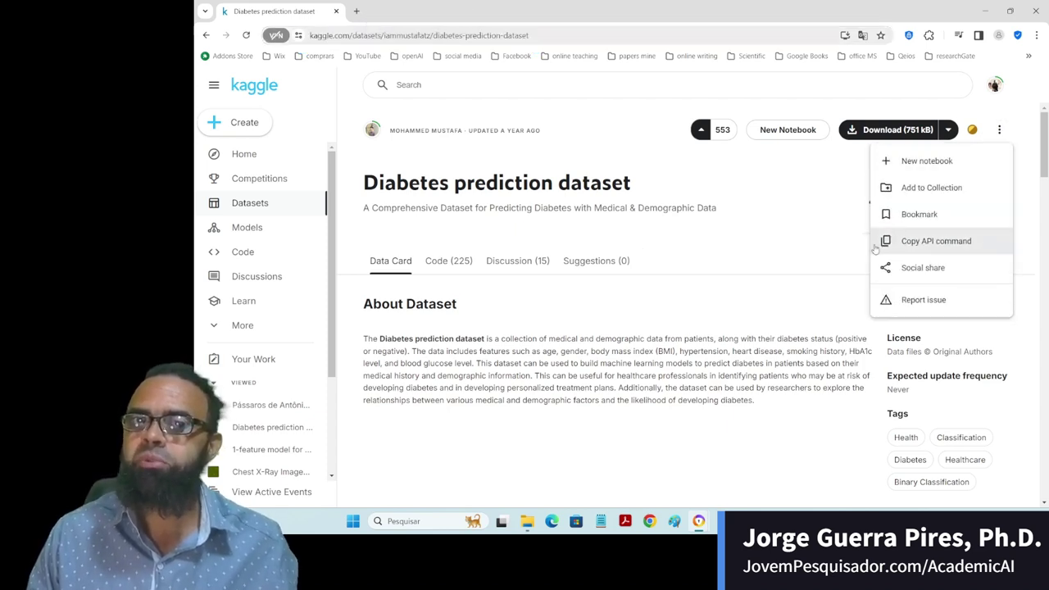
click(407, 36)
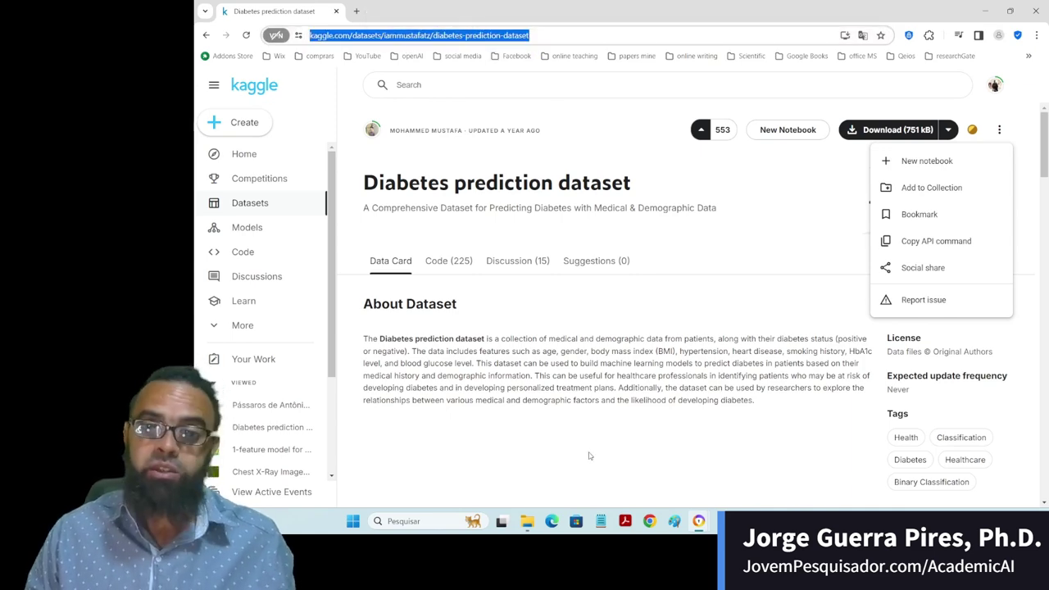
click(552, 522)
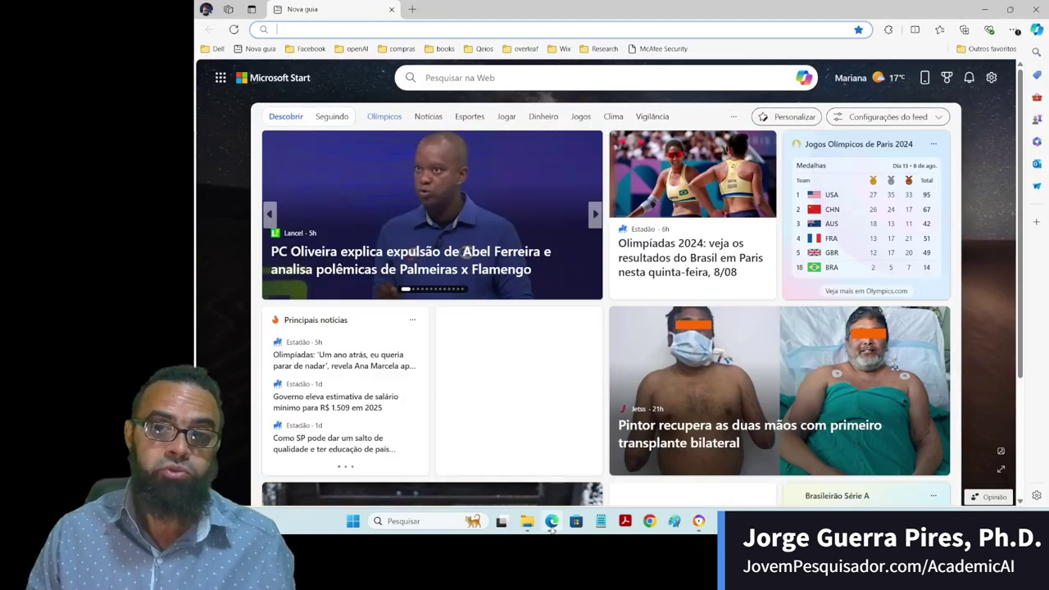
- Ask Copilot 'Gostaria de citar o banco de dados do Kaggle usando ABNT:' plus the pasted dataset URL
click(1036, 30)
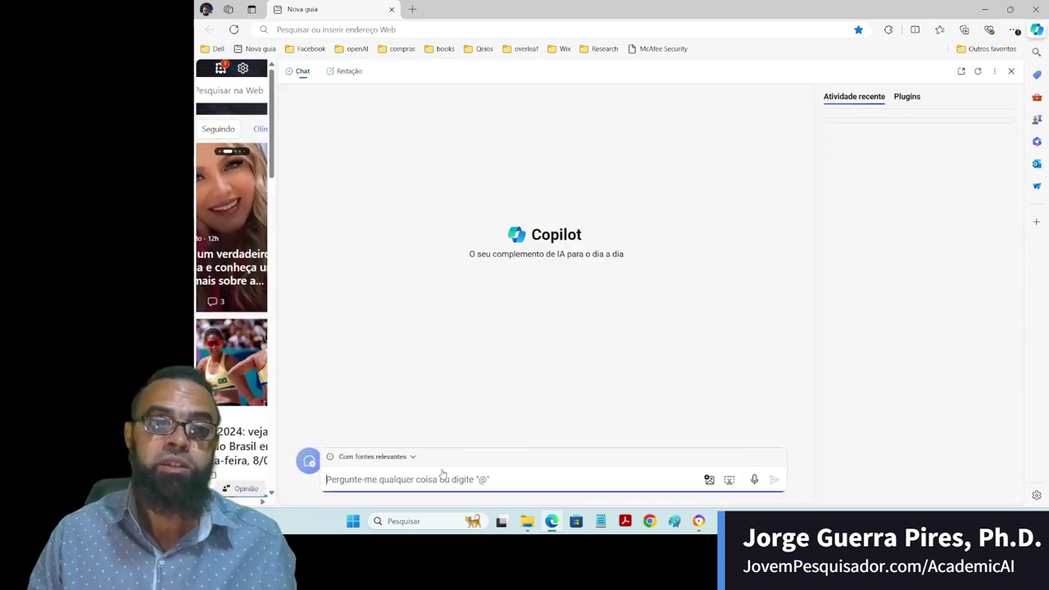
text(G)
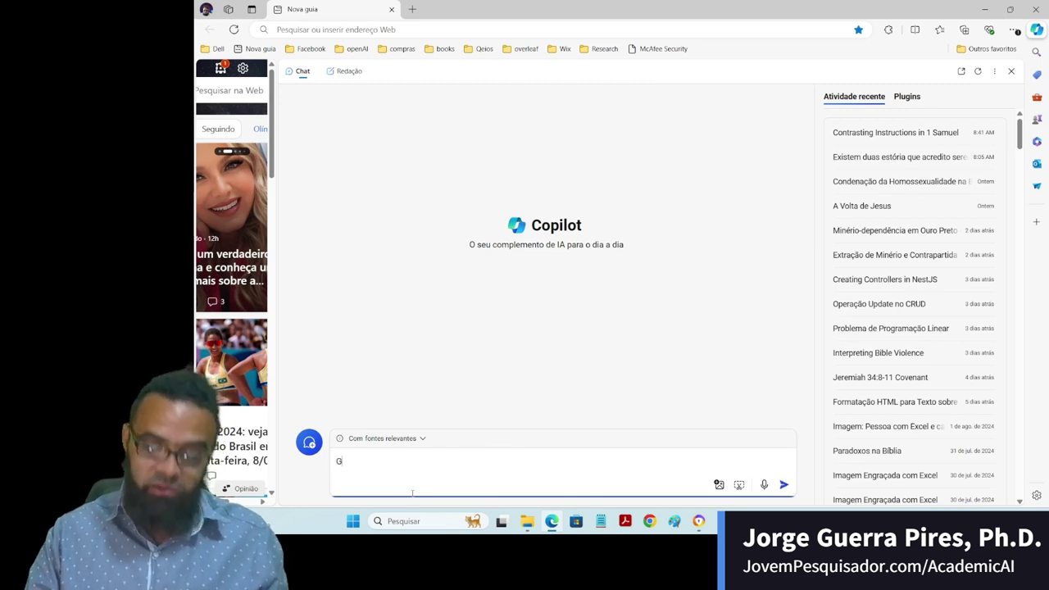
text(ia )
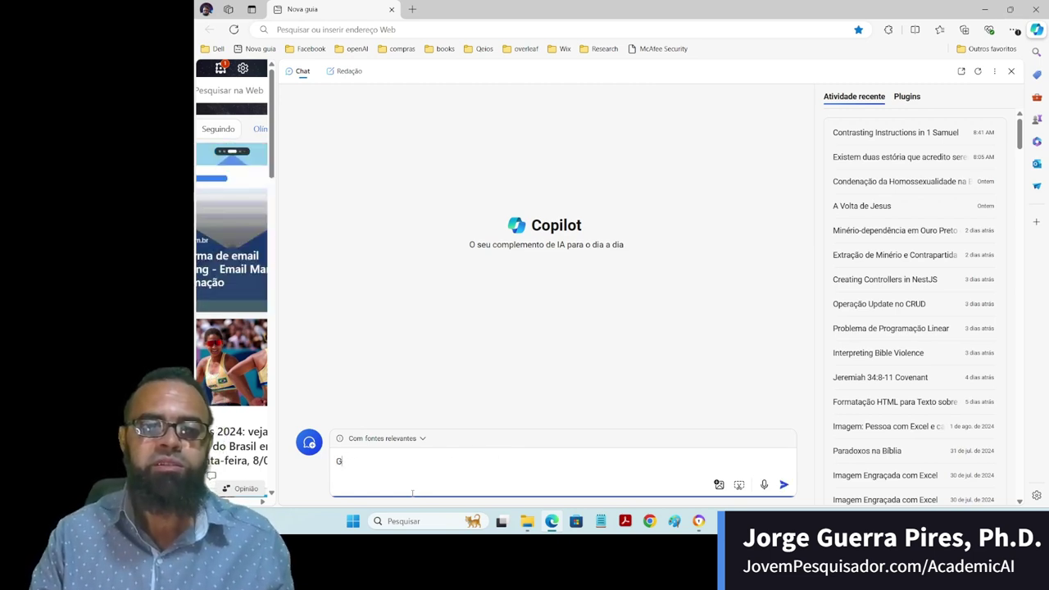
text(ostaria de ciat)
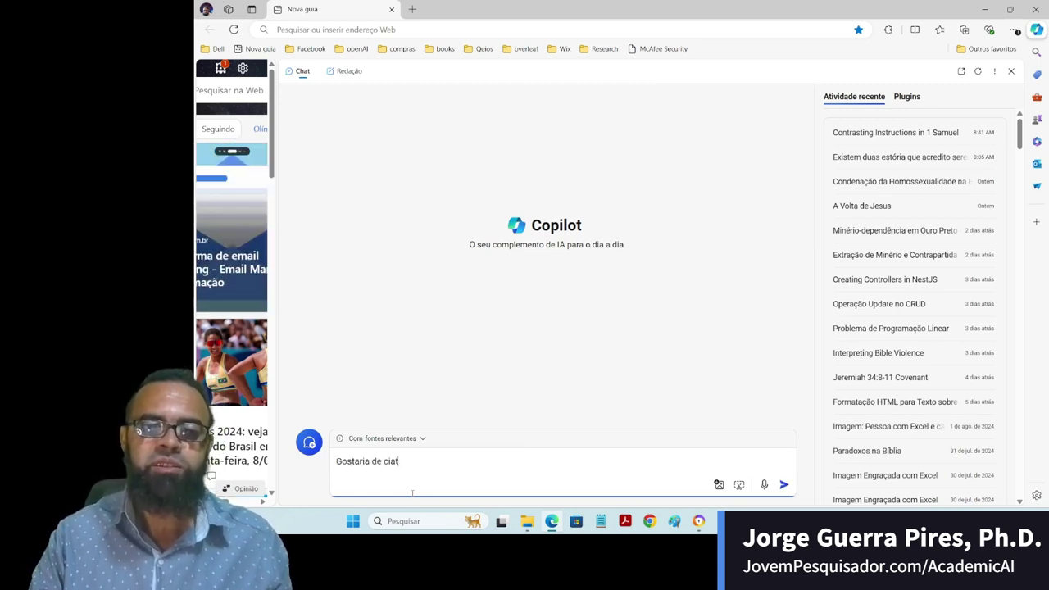
key(BackSpace)
key(BackSpace)
text(tar)
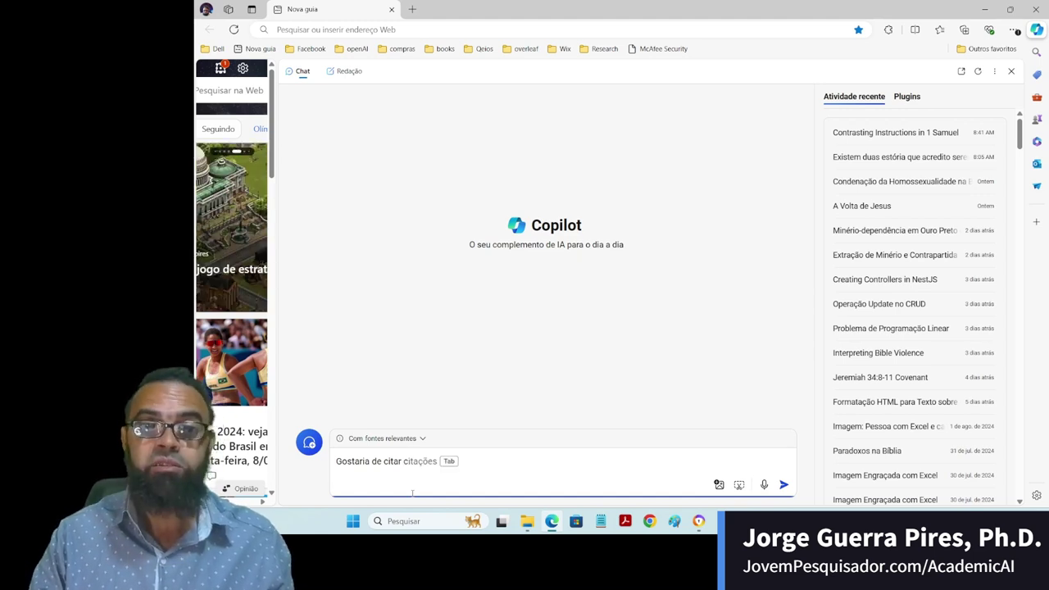
text(o ban)
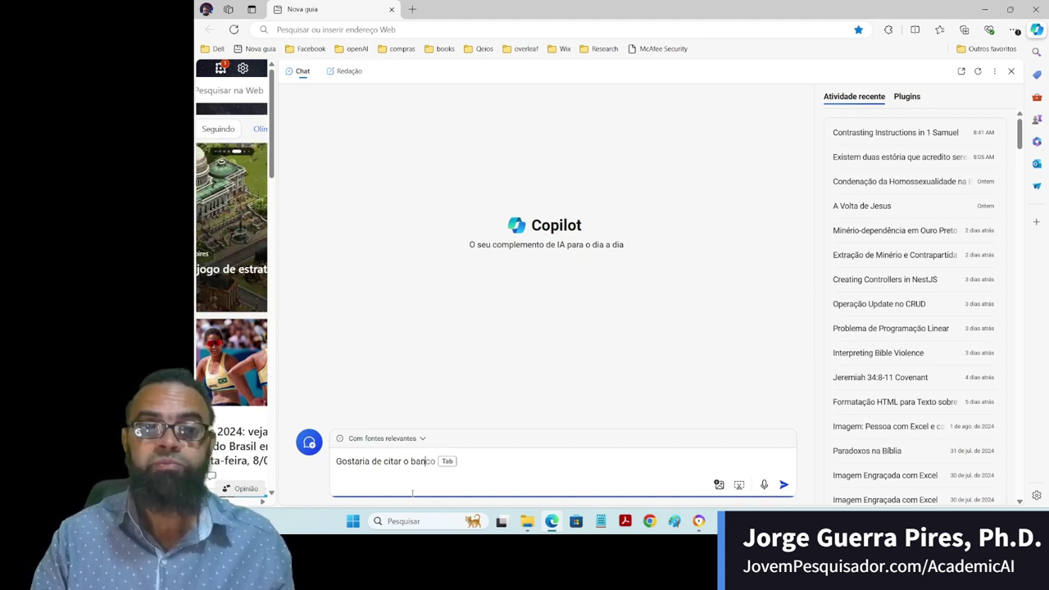
text(do de dados do Ka)
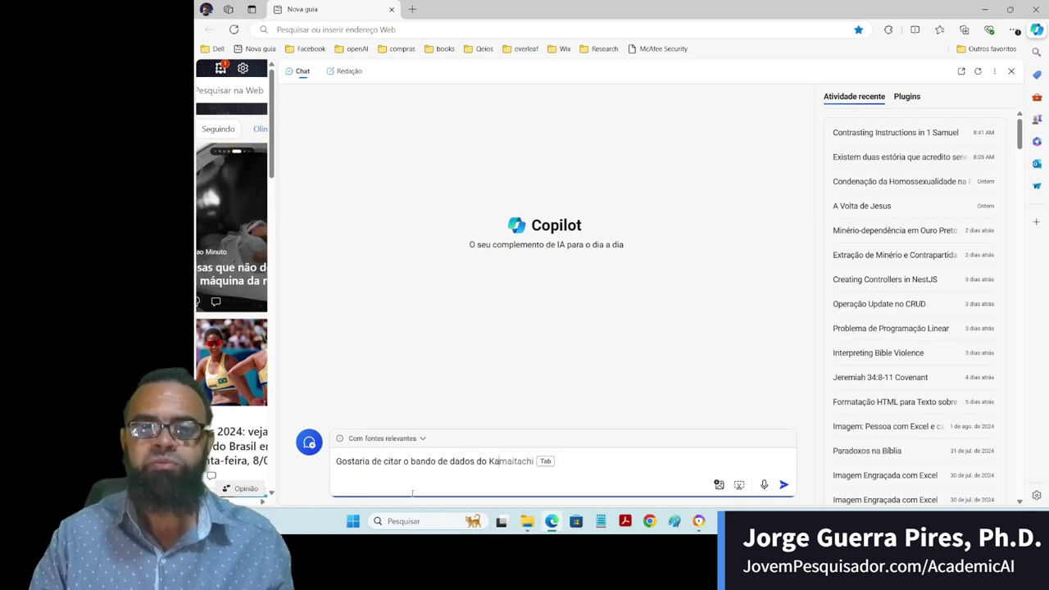
text(gg)
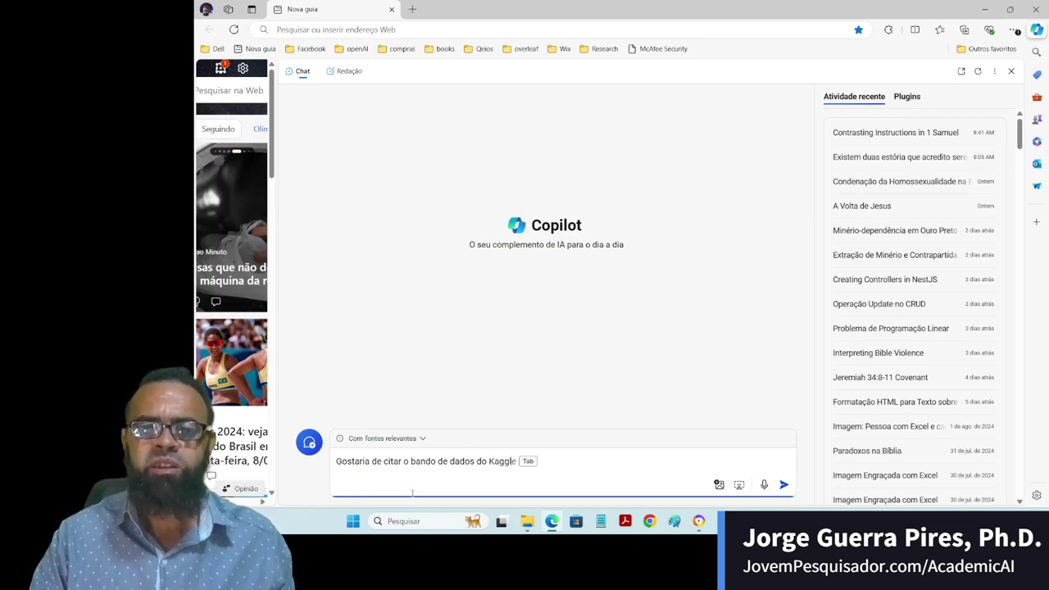
text(le usando AB)
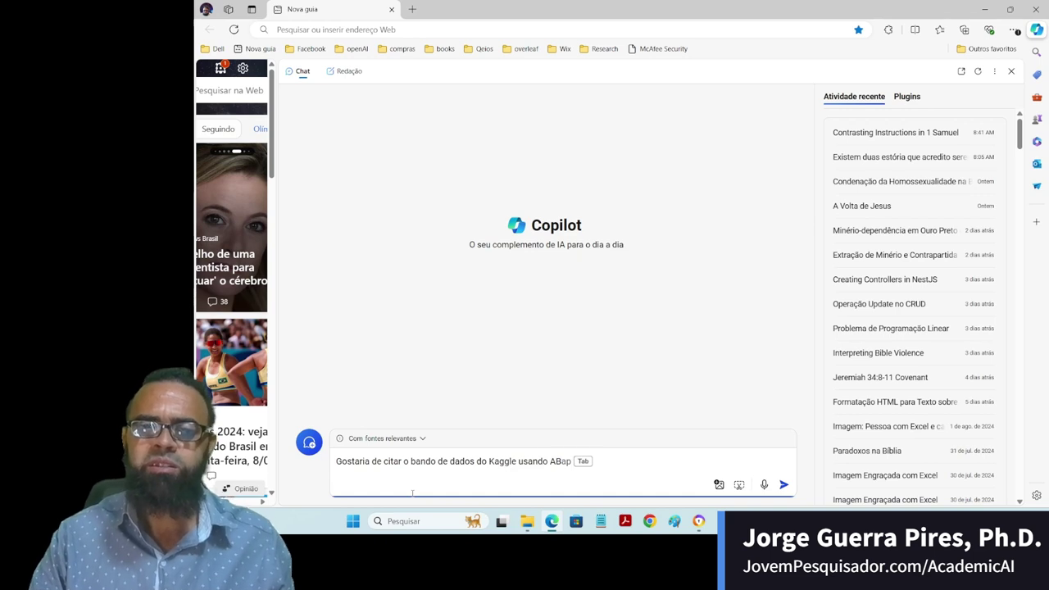
text(NT:)
text(https://www.kaggle.com/datasets/iammustafatz/diabetes-prediction-dataset)
key(Return)
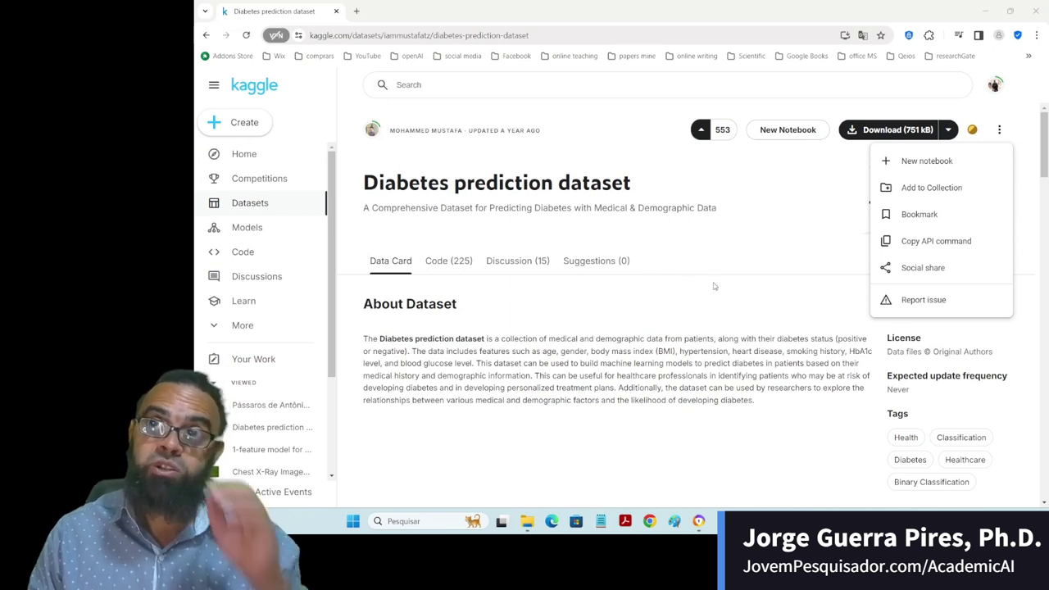
- Dismiss the options menu and select the 'Diabetes prediction dataset' title for Notepad
click(693, 313)
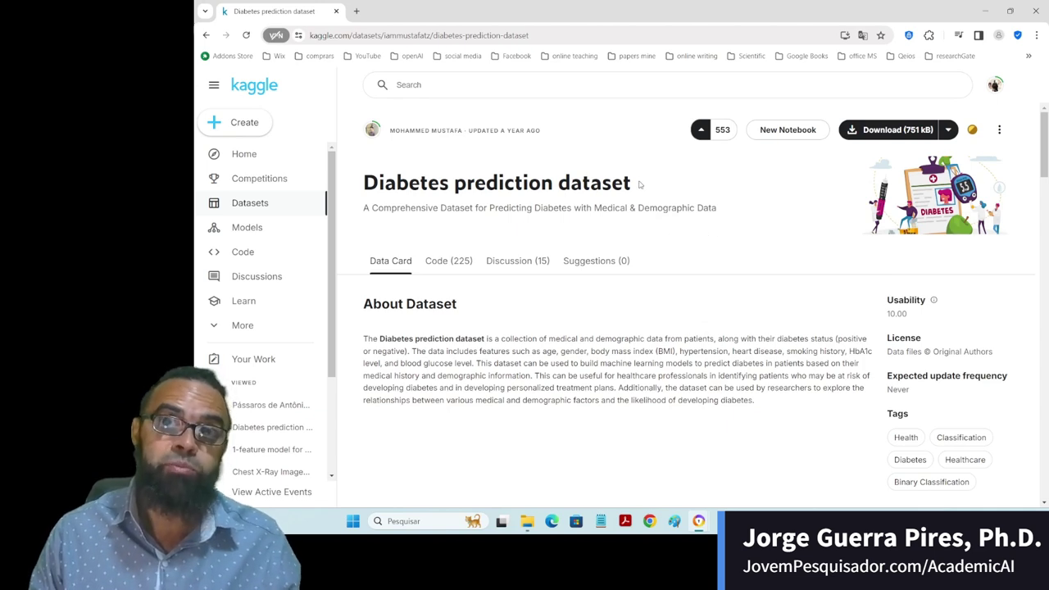
drag(640, 184, 363, 184)
key(ctrl+c)
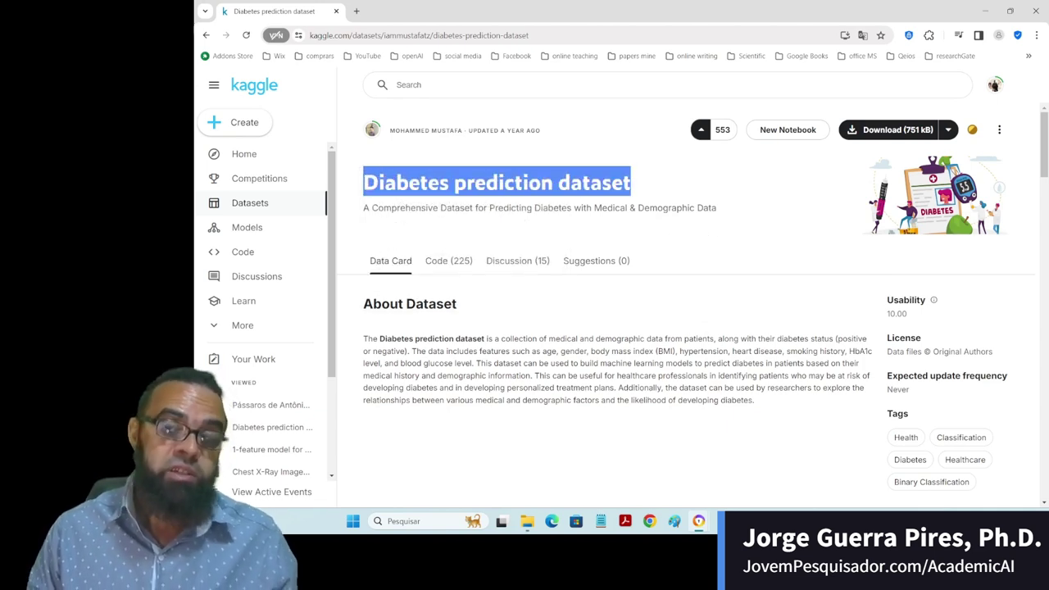
click(601, 524)
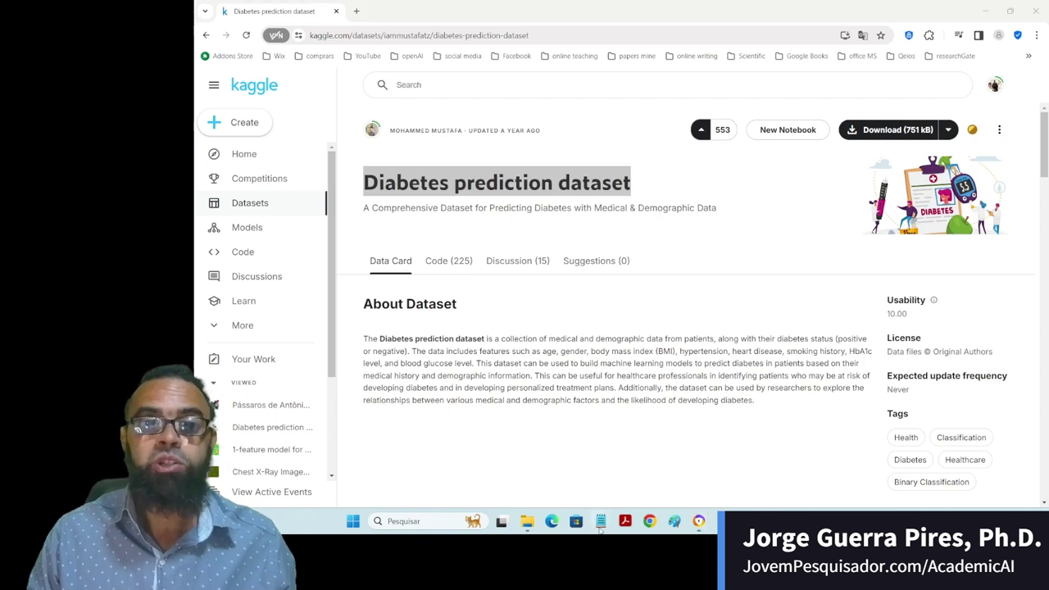
- Start a new Notepad note with the pasted dataset title to begin the citation
click(388, 32)
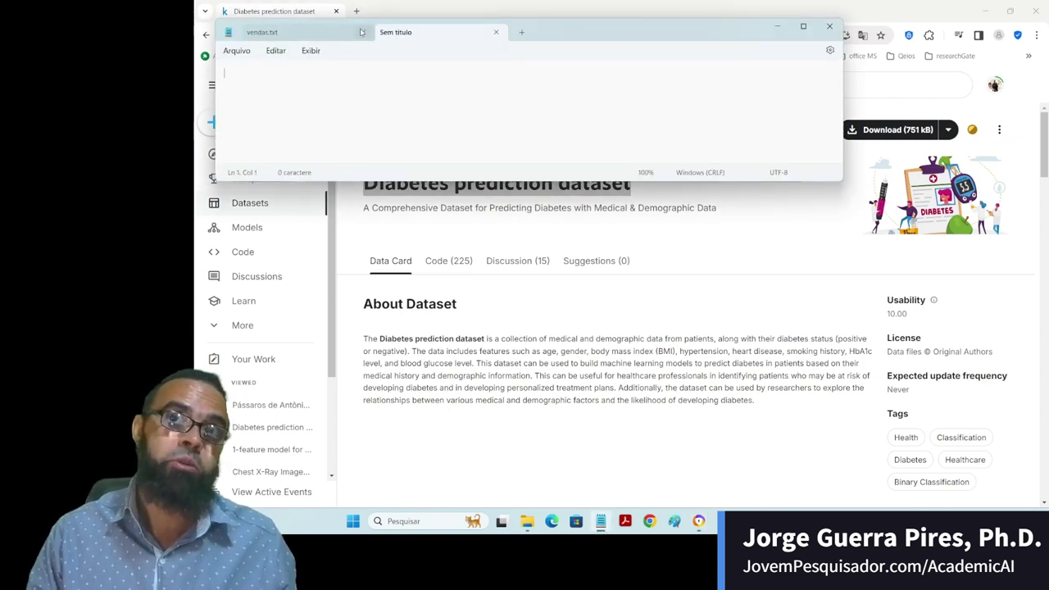
click(368, 35)
click(362, 32)
key(ctrl+v)
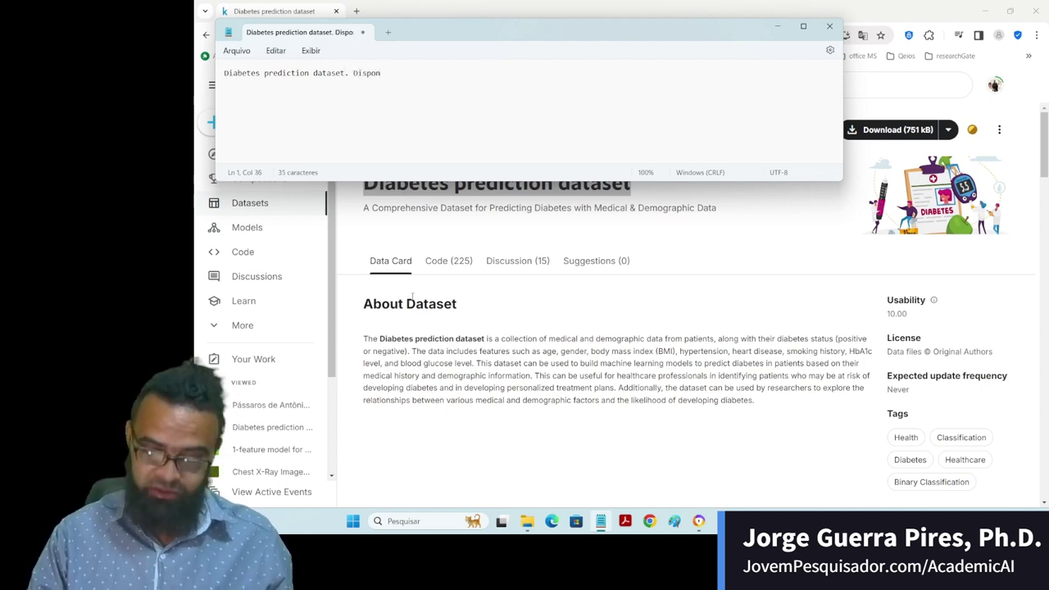
text(ível no Kag)
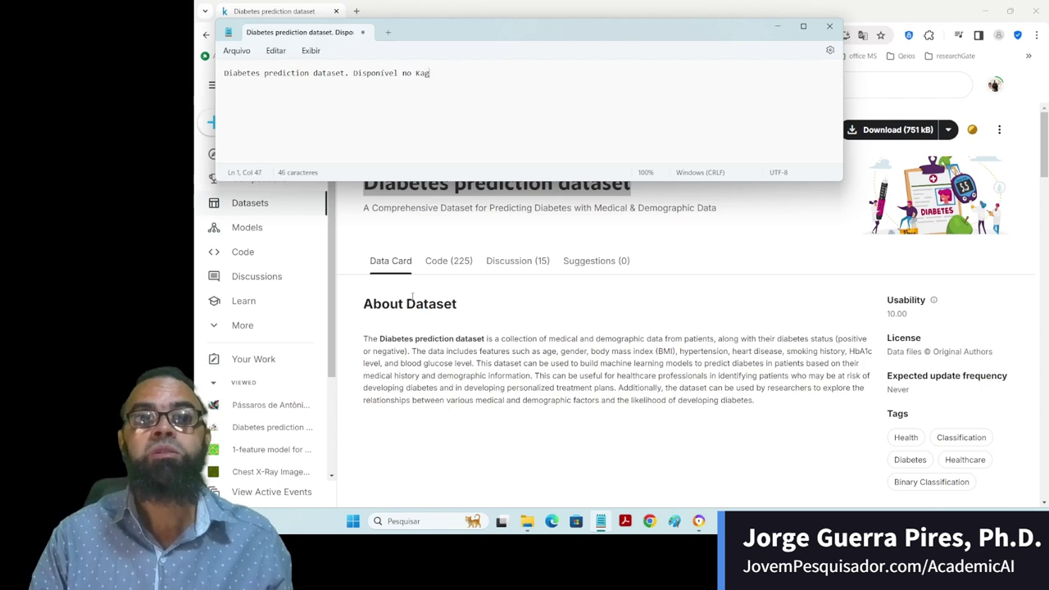
text(gle. )
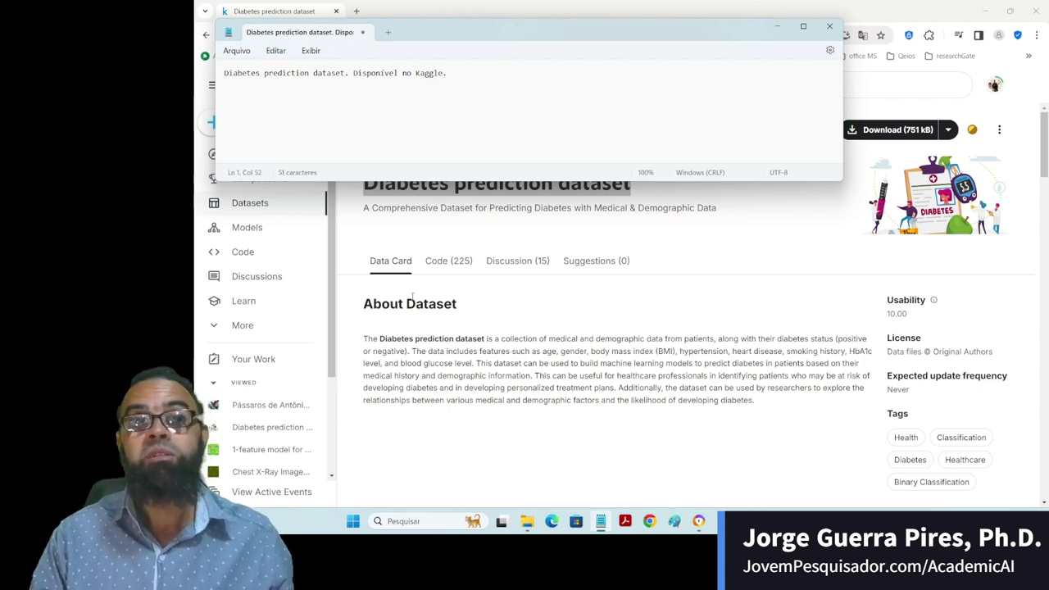
key(BackSpace)
key(BackSpace)
text(:)
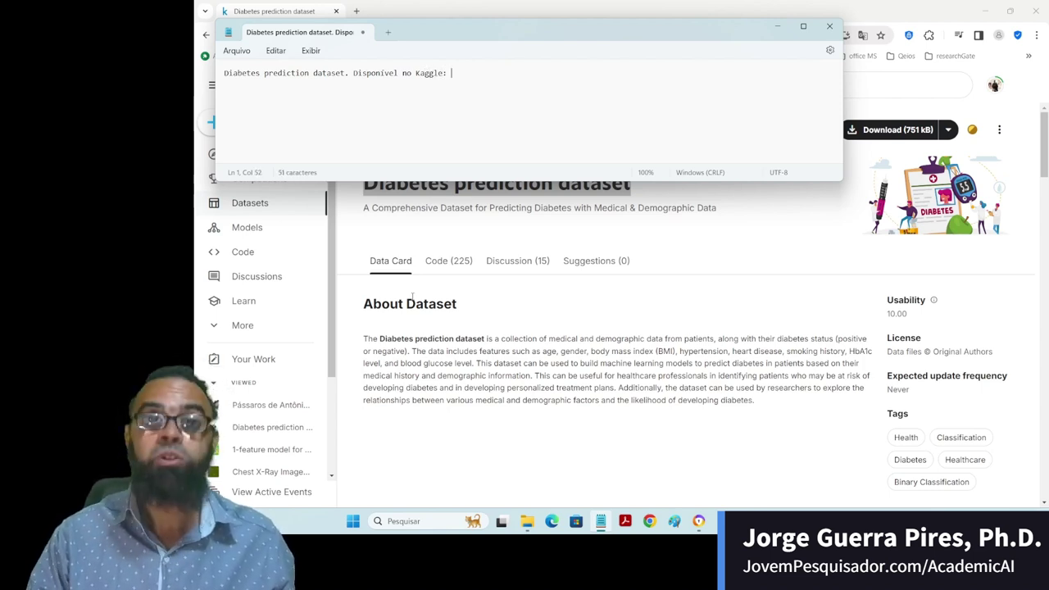
- Add the Kaggle dataset URL and the access date 08/08/24 to the citation
click(710, 258)
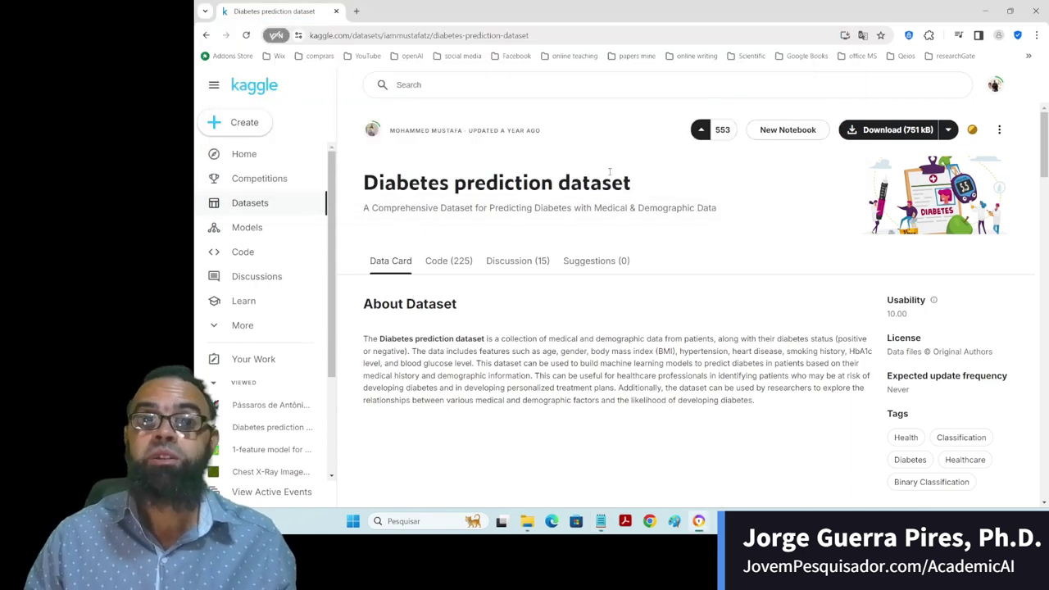
click(475, 35)
key(ctrl+c)
key(alt+Tab)
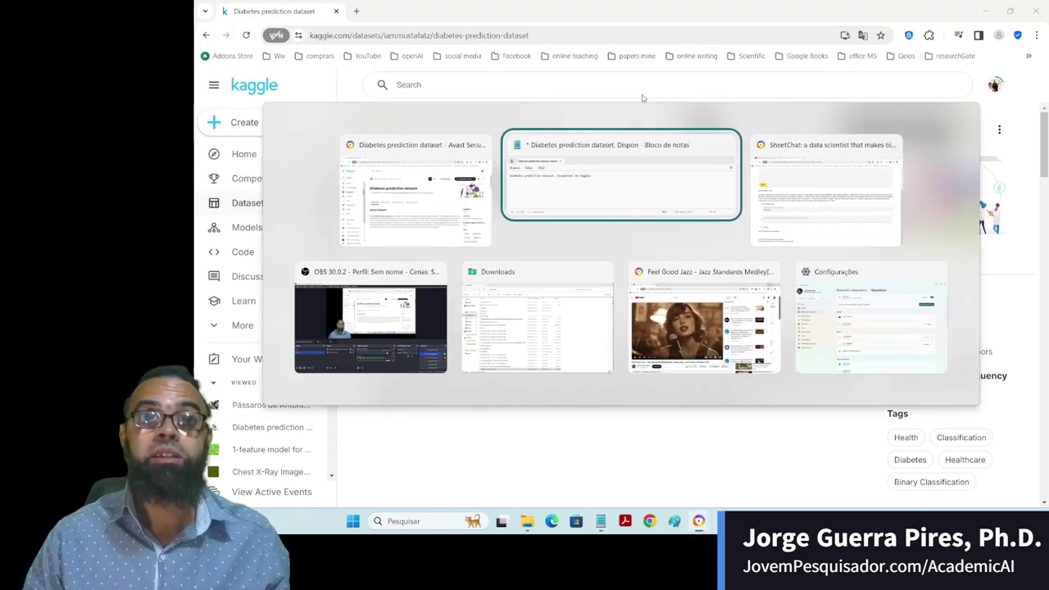
key(ctrl+v)
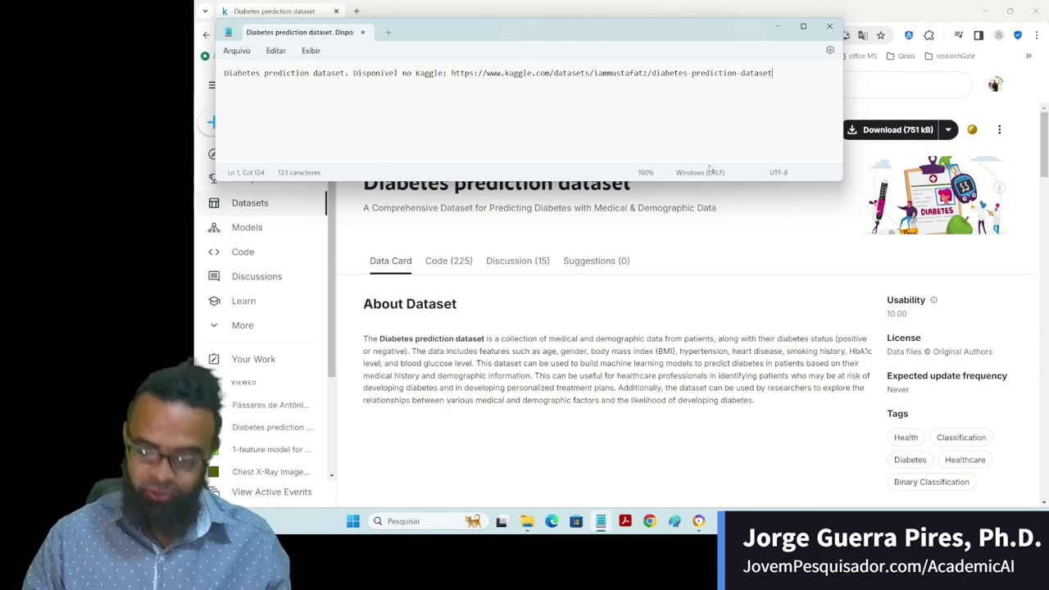
text(.Ace)
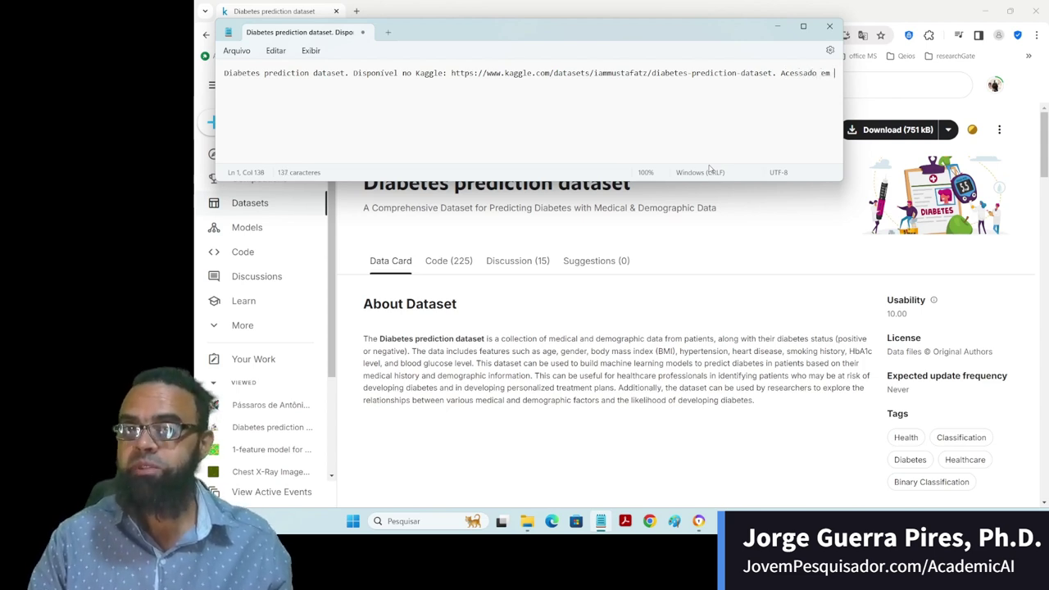
text(08)
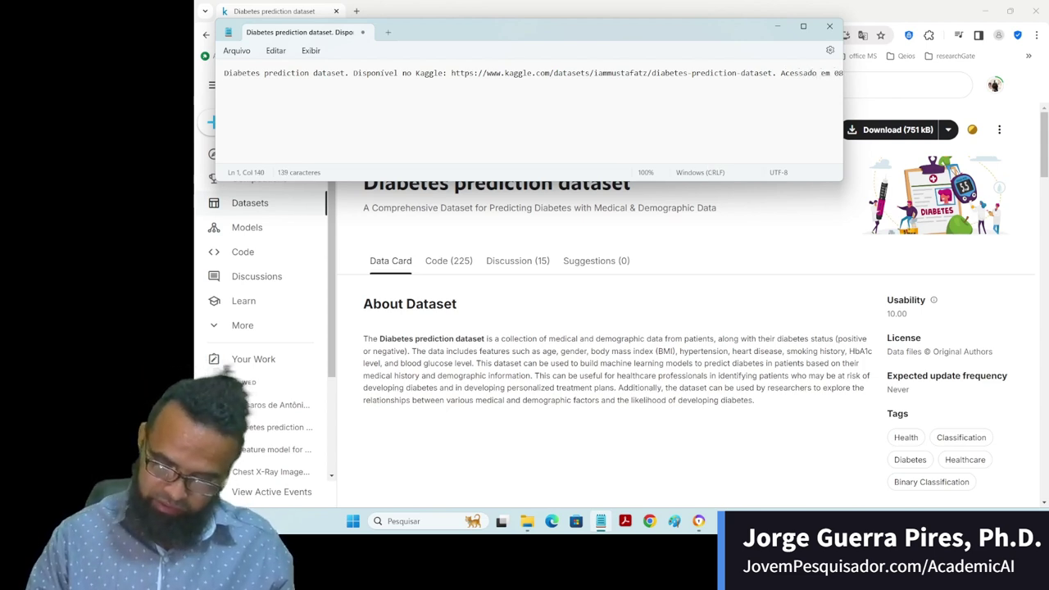
text(/08/24)
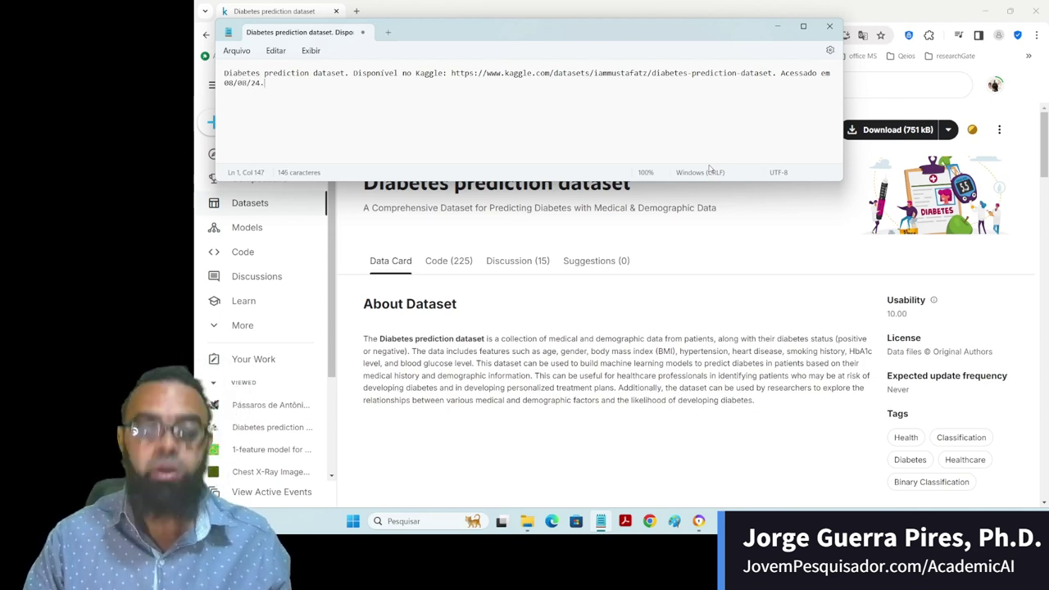
text(.)
- Cut the finished citation out of Notepad and return to SheetChat
key(ctrl+a)
key(ctrl+x)
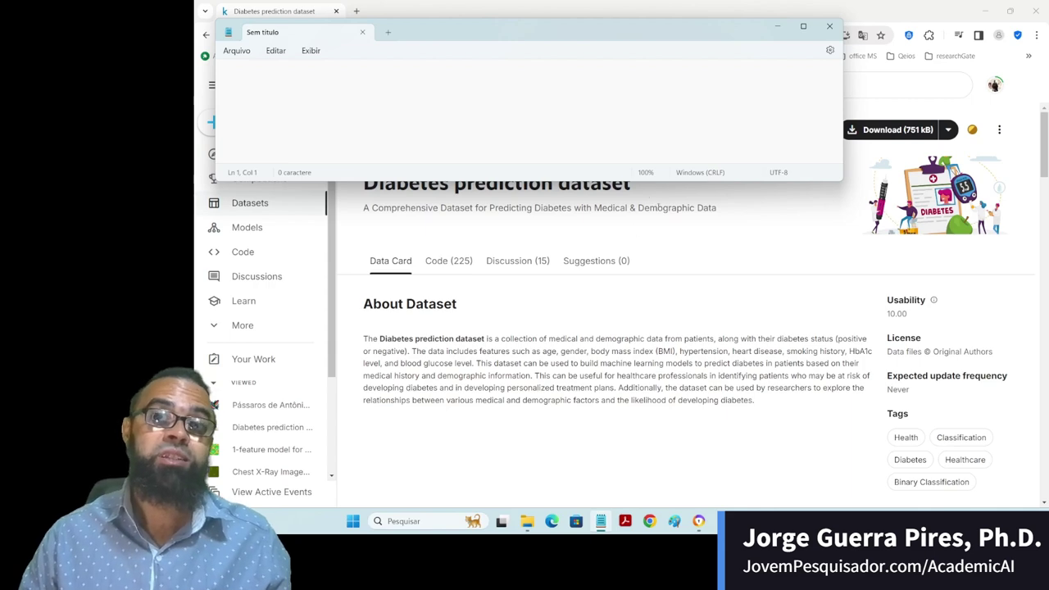
key(alt+Tab)
key(Tab)
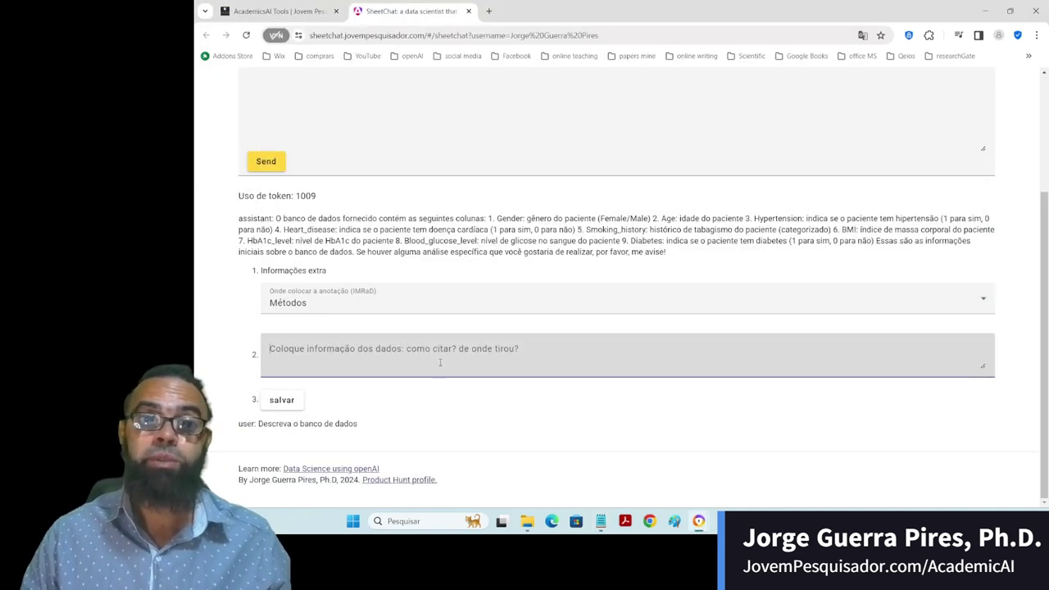
- Paste the Kaggle diabetes dataset citation into the data information field and save it under Métodos
click(449, 348)
key(ctrl+v)
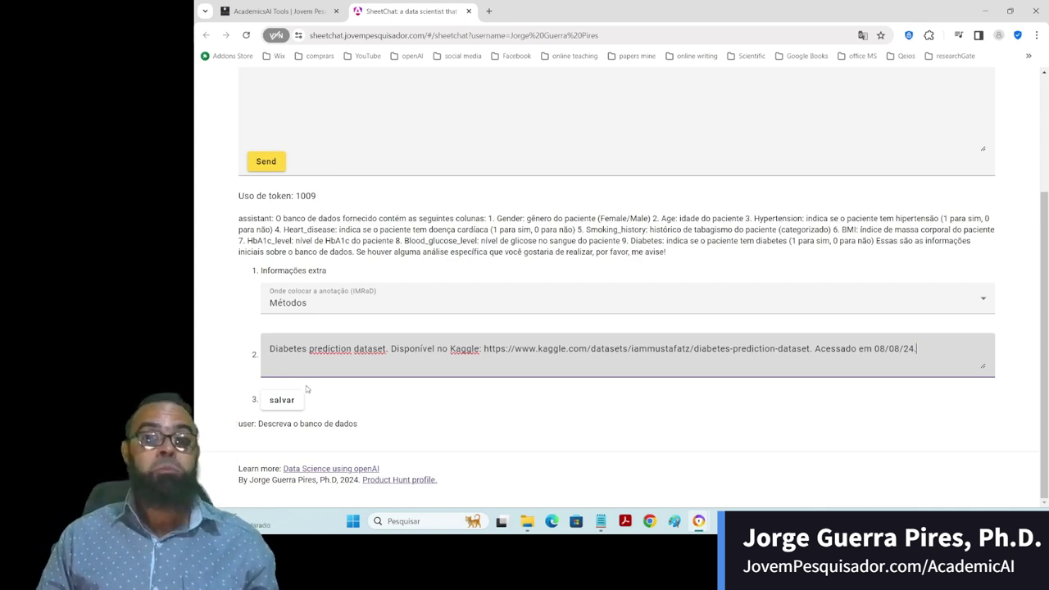
key(alt+Tab)
key(Tab)
key(Tab)
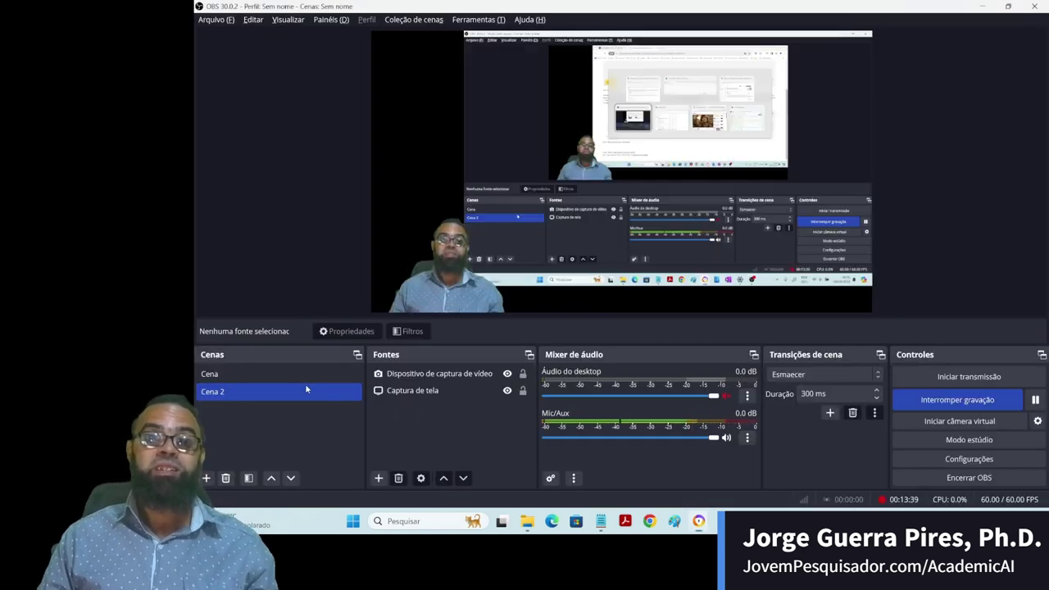
key(alt+Tab)
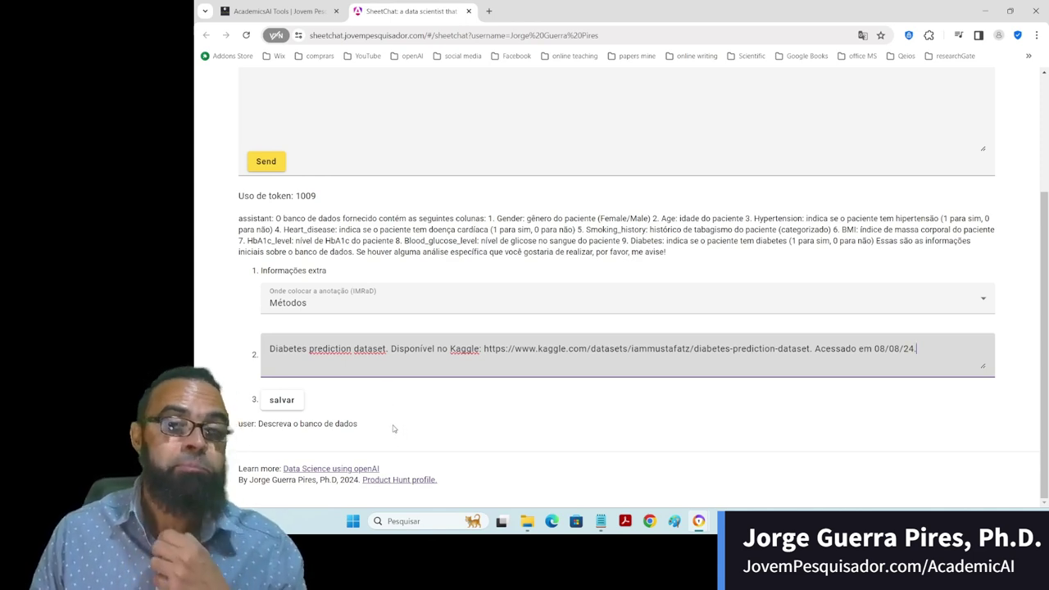
click(283, 405)
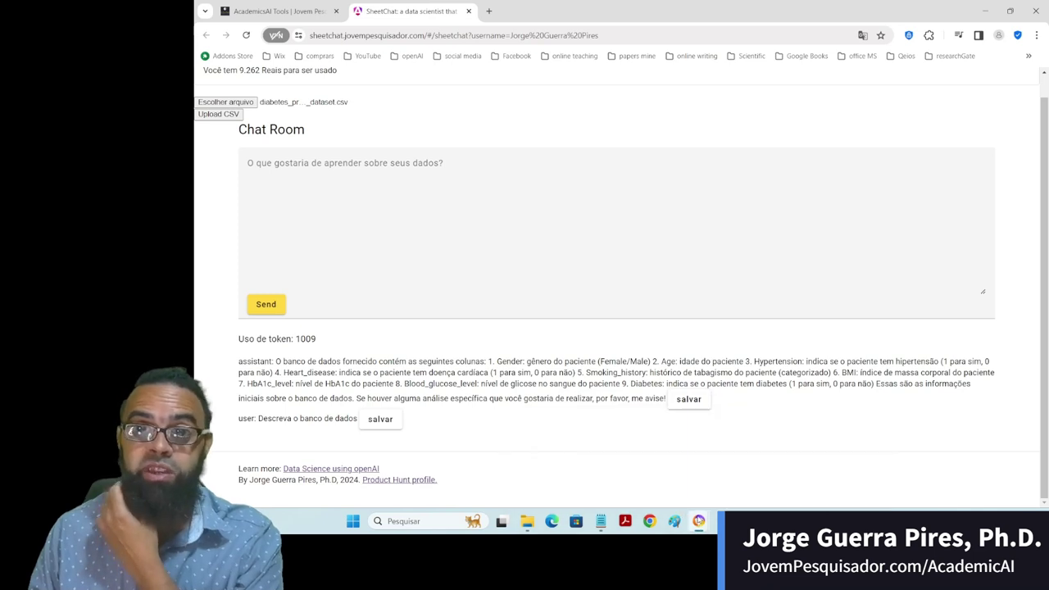
right_click(698, 521)
- In a new tab, open the Wix dashboard bookmark and go to Website Content > CMS
click(671, 415)
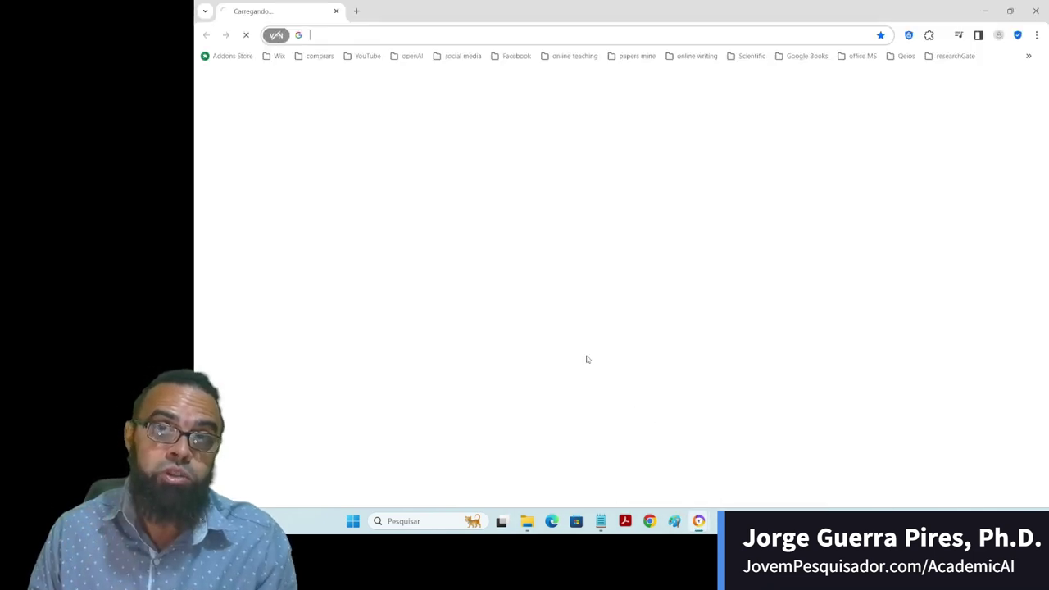
click(278, 55)
click(411, 293)
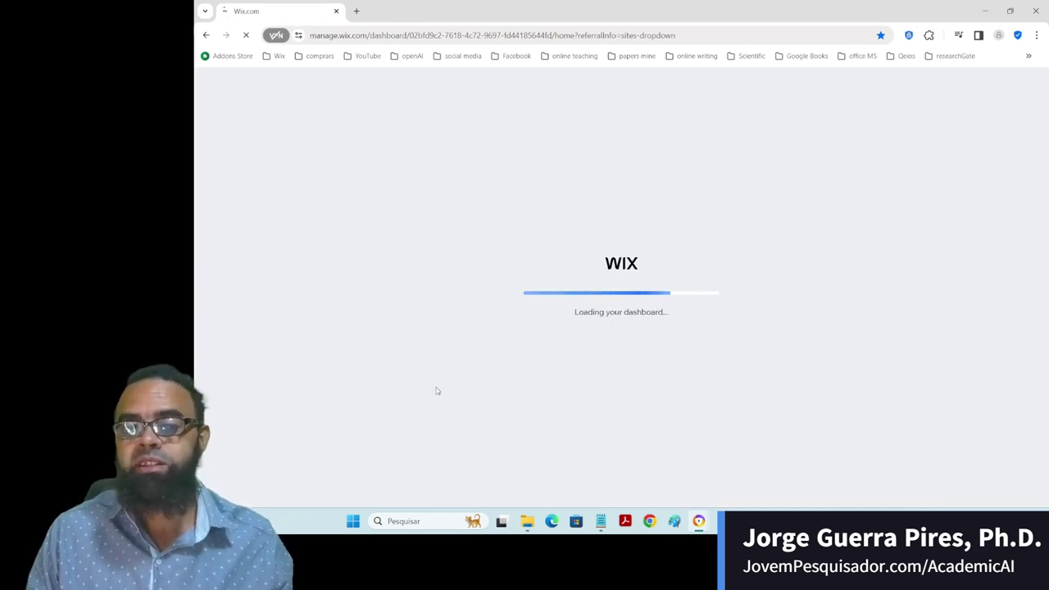
key(alt+Tab)
key(alt+Tab)
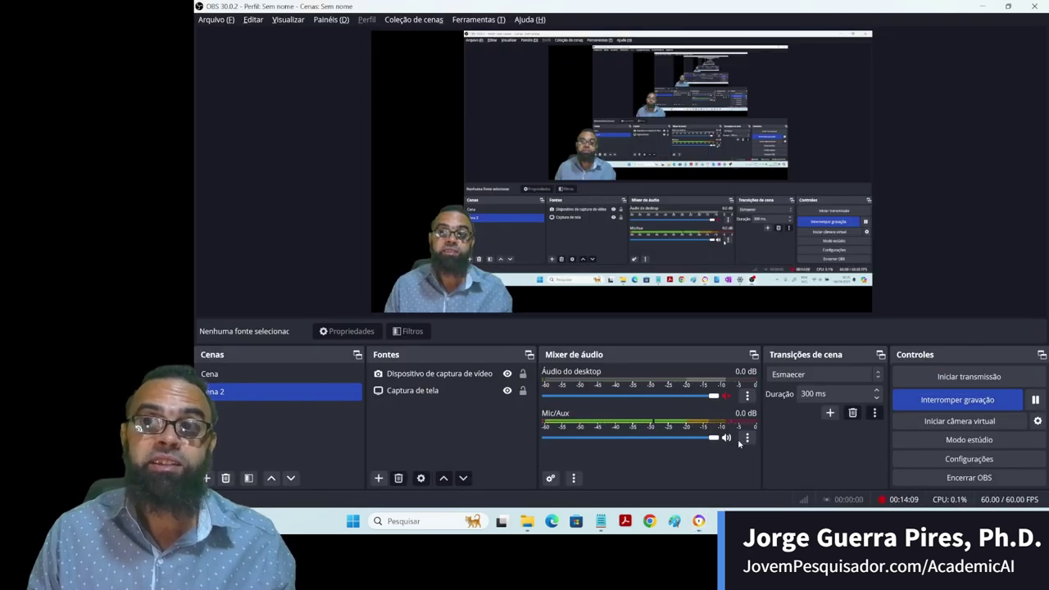
key(alt+Tab)
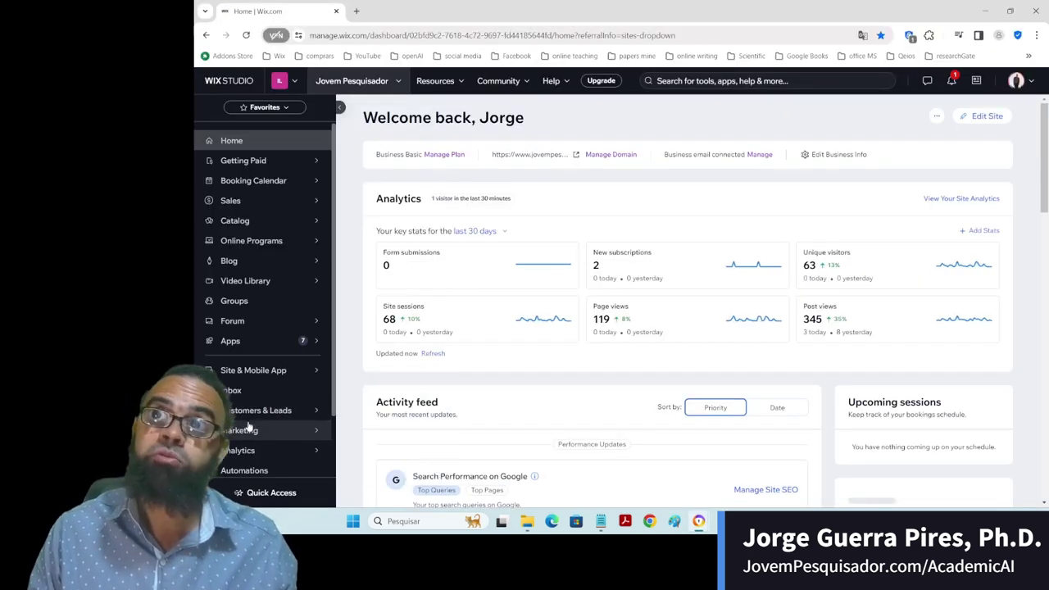
scroll(255, 396, down, 2)
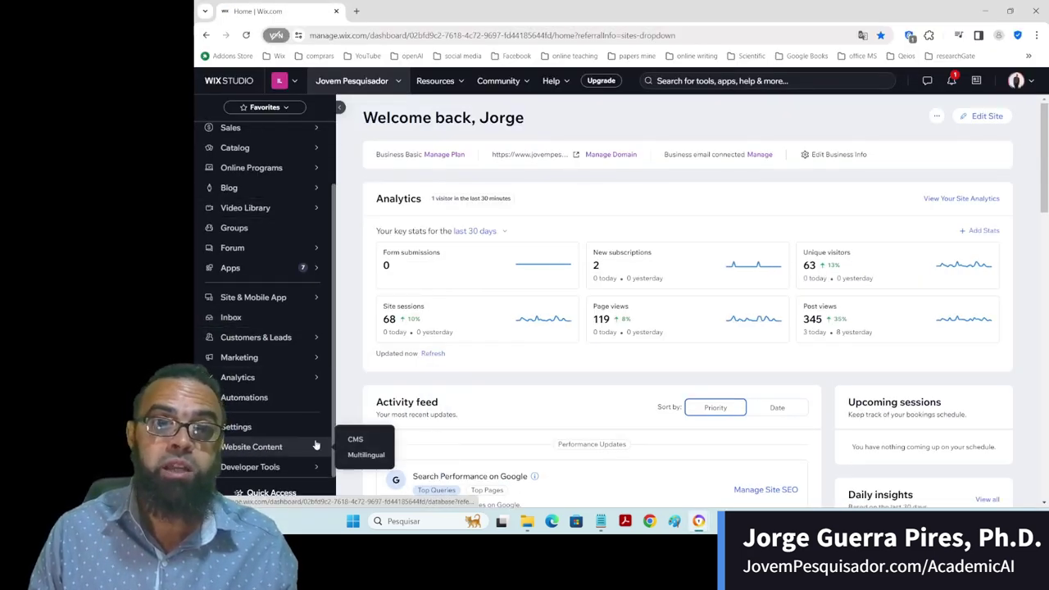
click(357, 440)
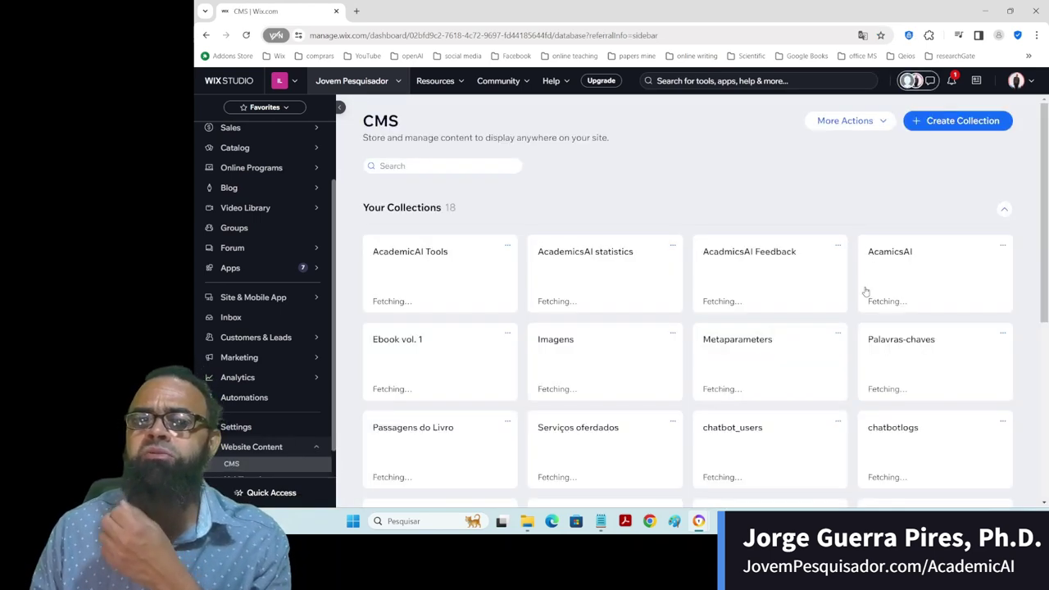
click(887, 271)
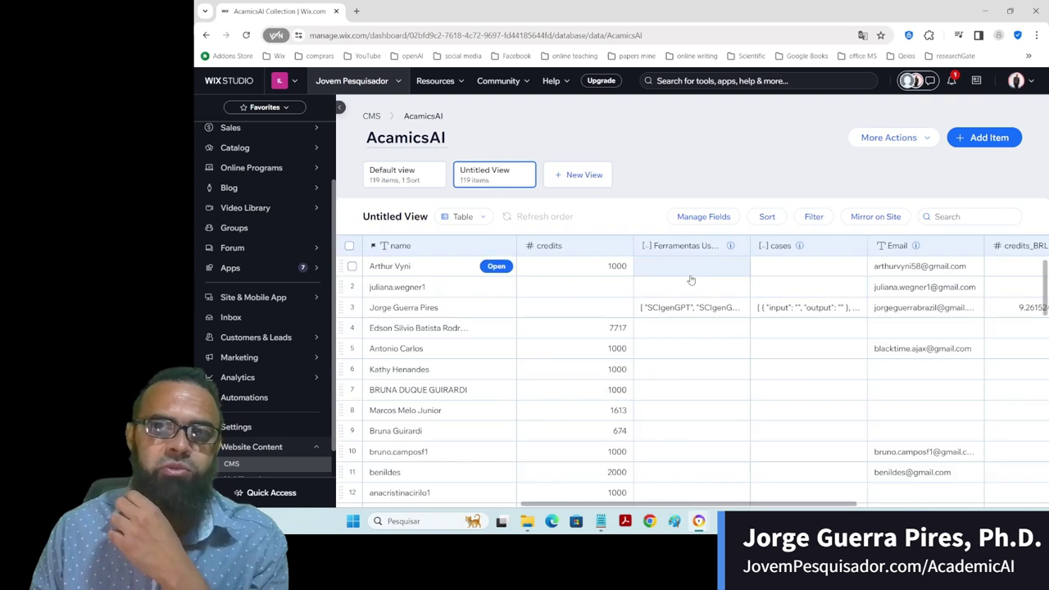
click(906, 79)
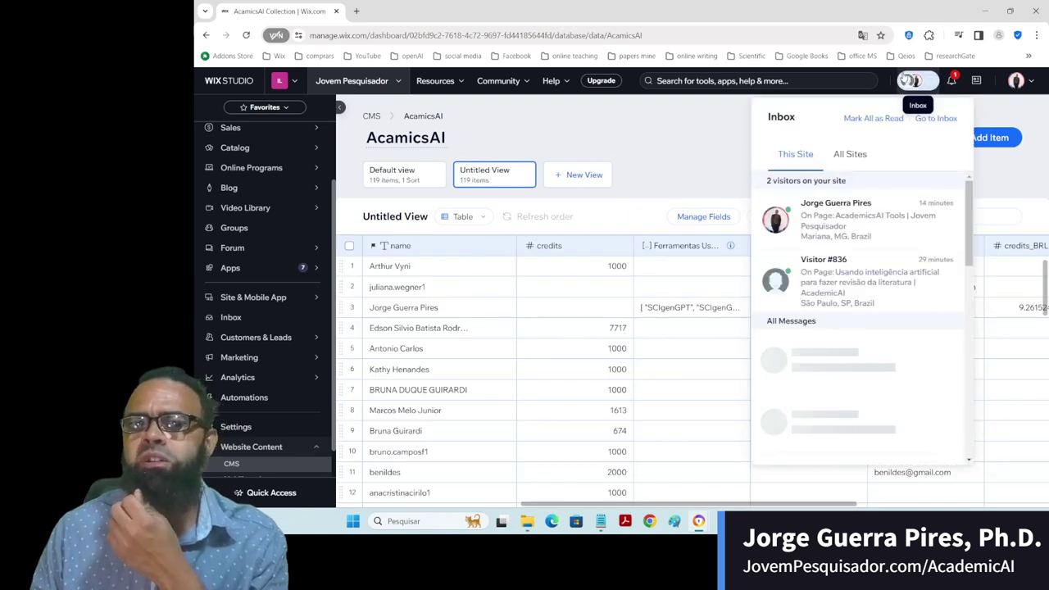
click(906, 79)
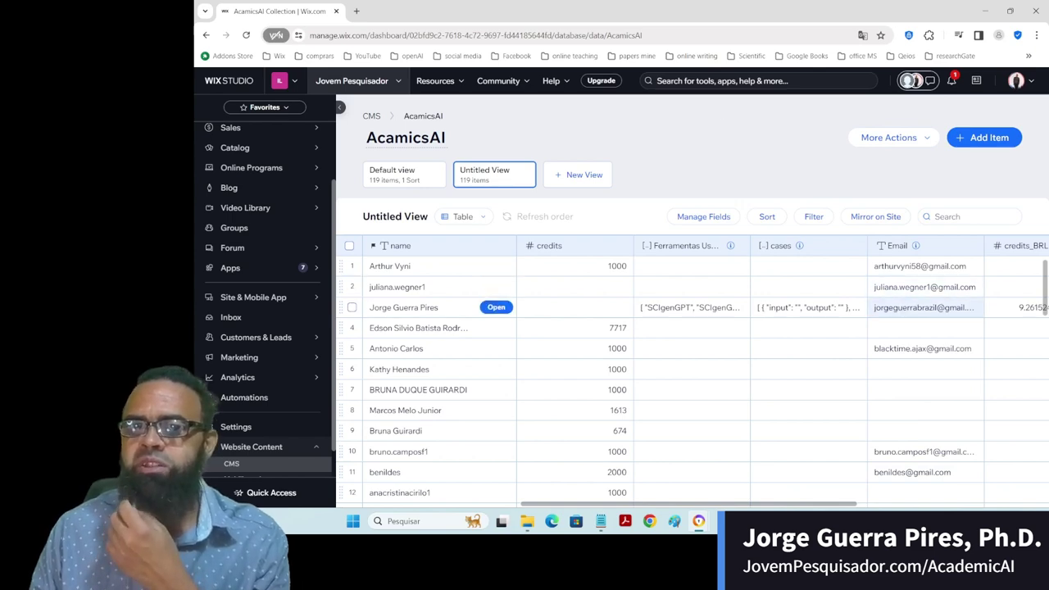
scroll(500, 305, right, 2)
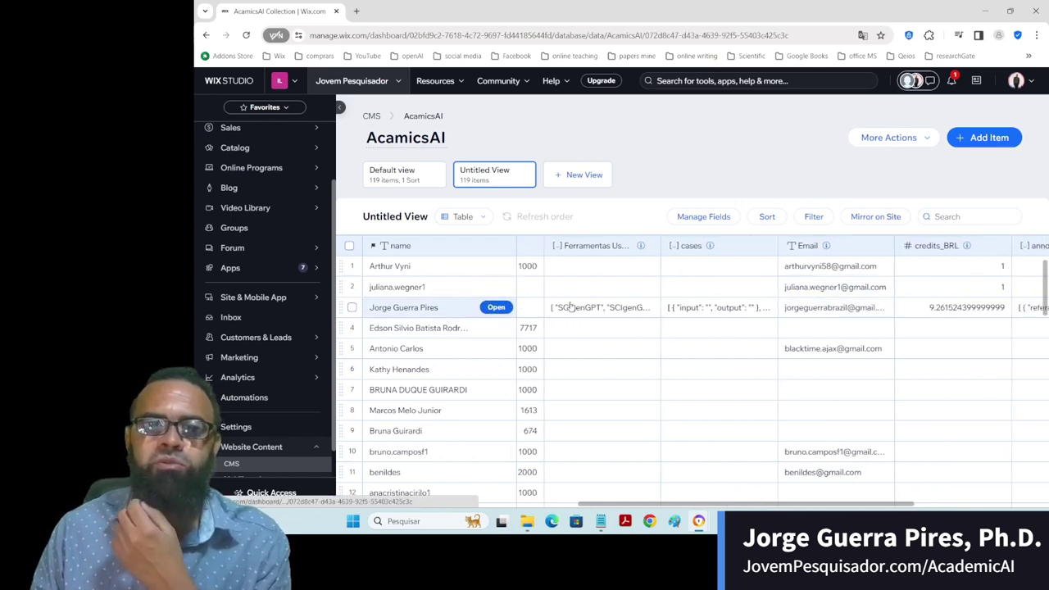
click(496, 307)
scroll(944, 351, down, 4)
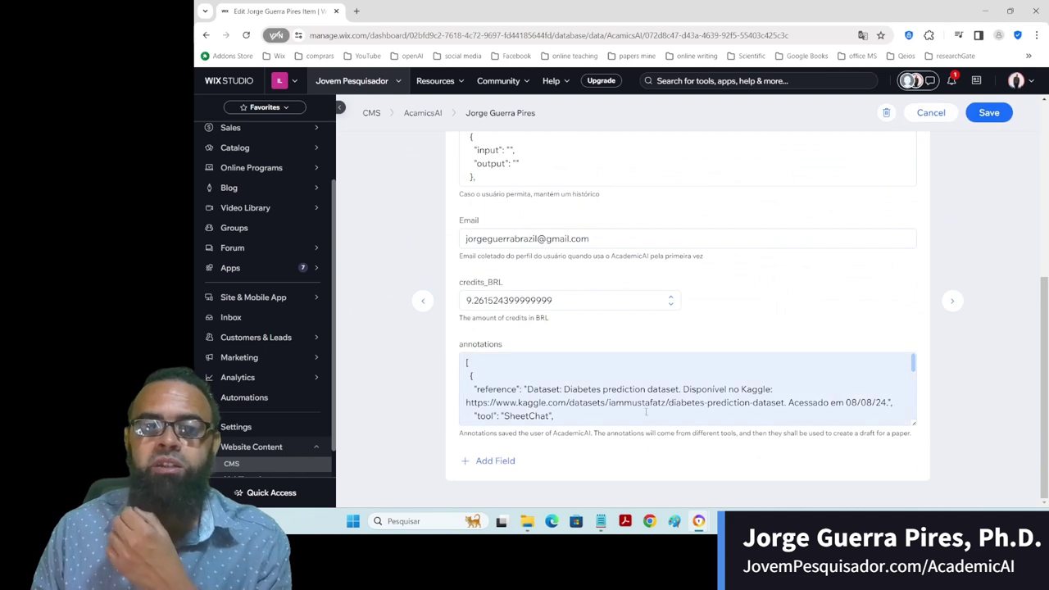
scroll(614, 385, down, 2)
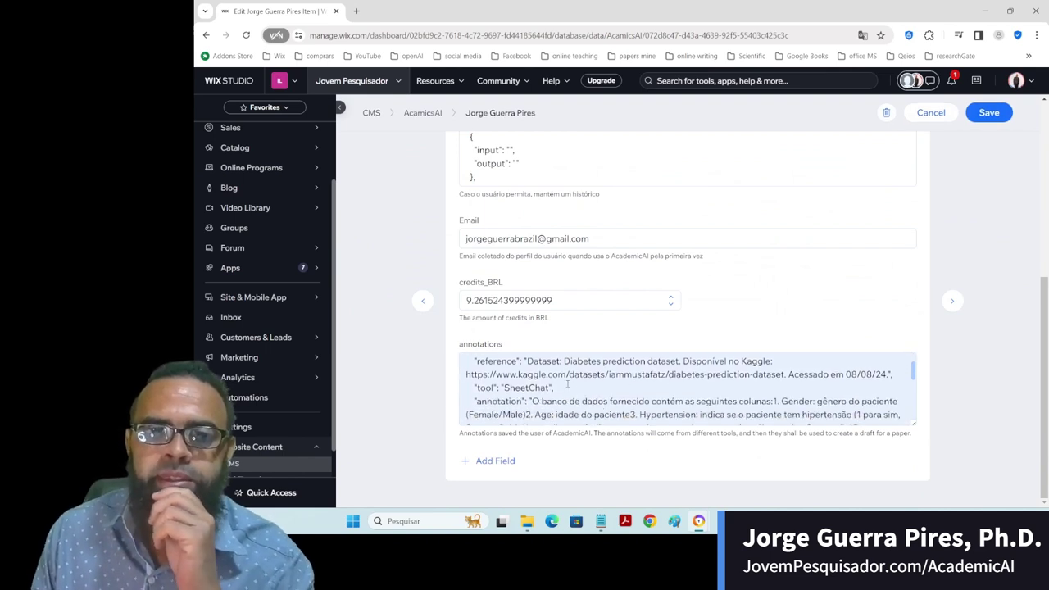
scroll(616, 408, down, 1)
scroll(687, 389, down, 1)
scroll(687, 390, down, 2)
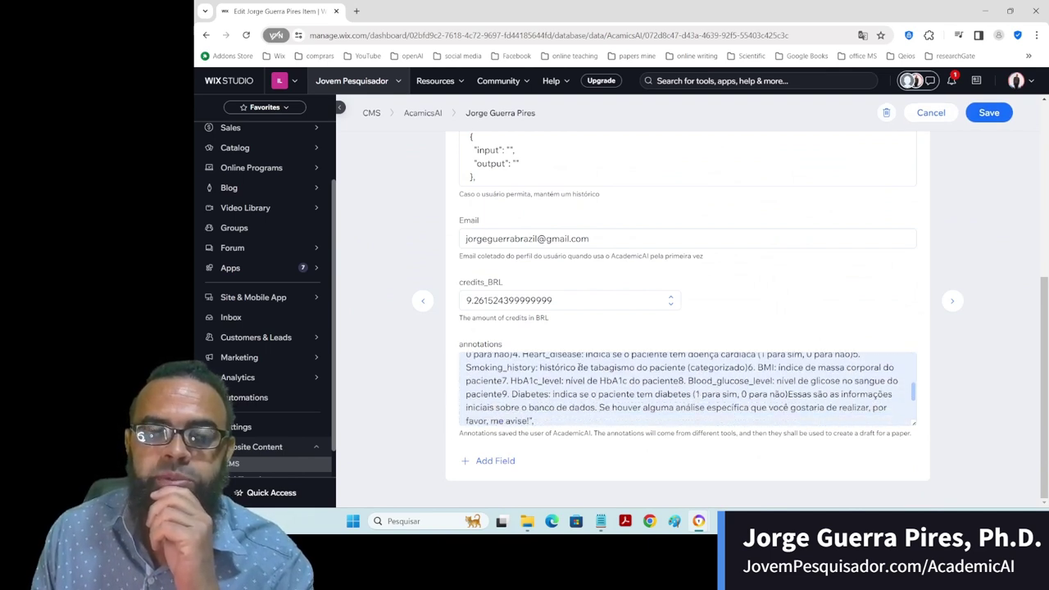
- Save the edited Wix user record, then return to the SheetChat chat input box
click(991, 116)
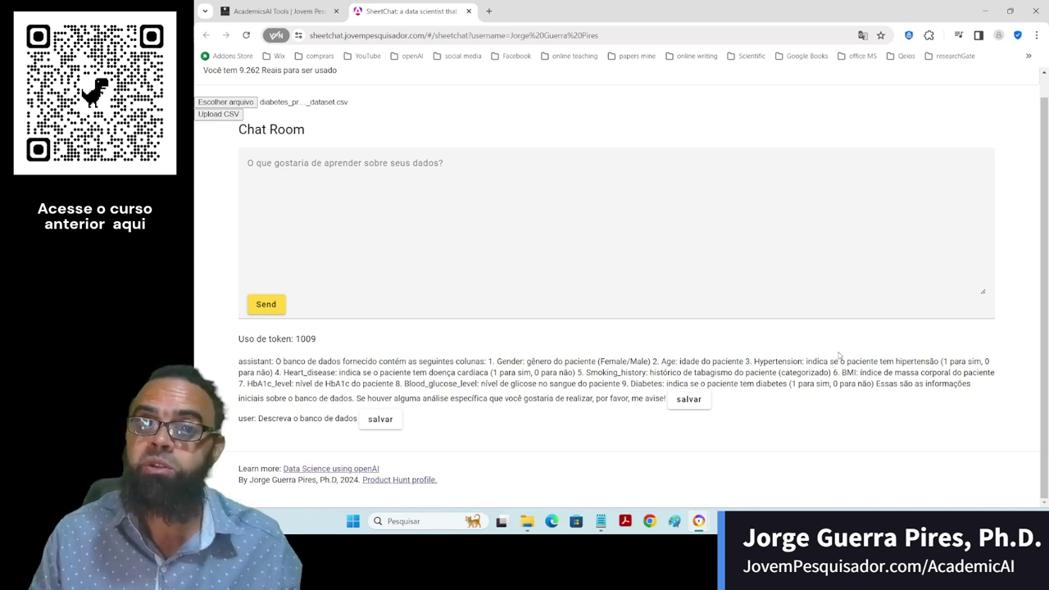
drag(775, 374, 649, 373)
right_click(649, 374)
click(668, 251)
click(481, 200)
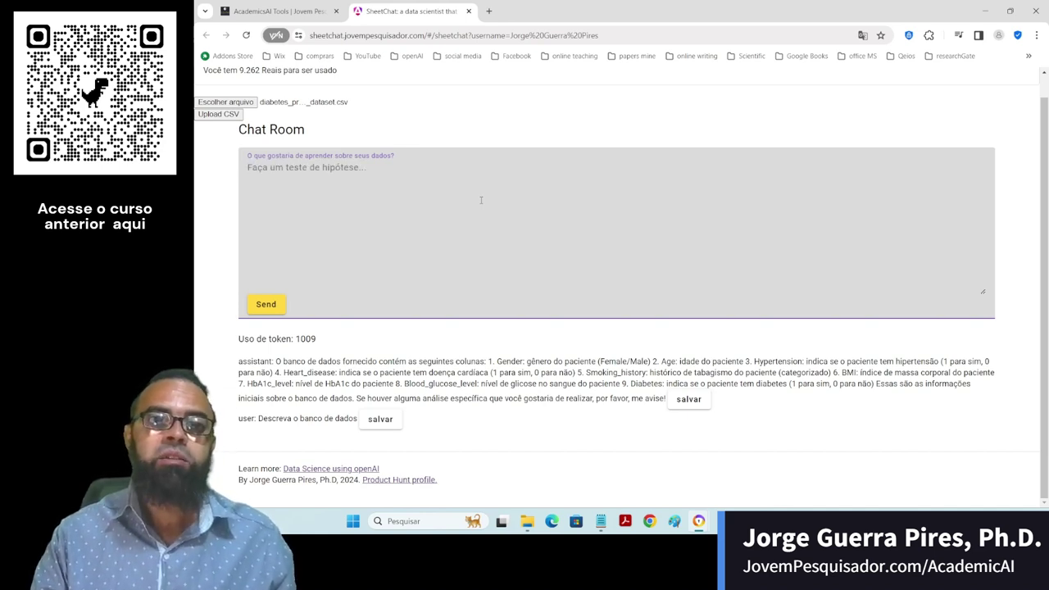
- Type the question 'Poderia usar o banco de dados para mostrar se há...' about diabetes–smoking cause-effect and correlation
text(Poderia)
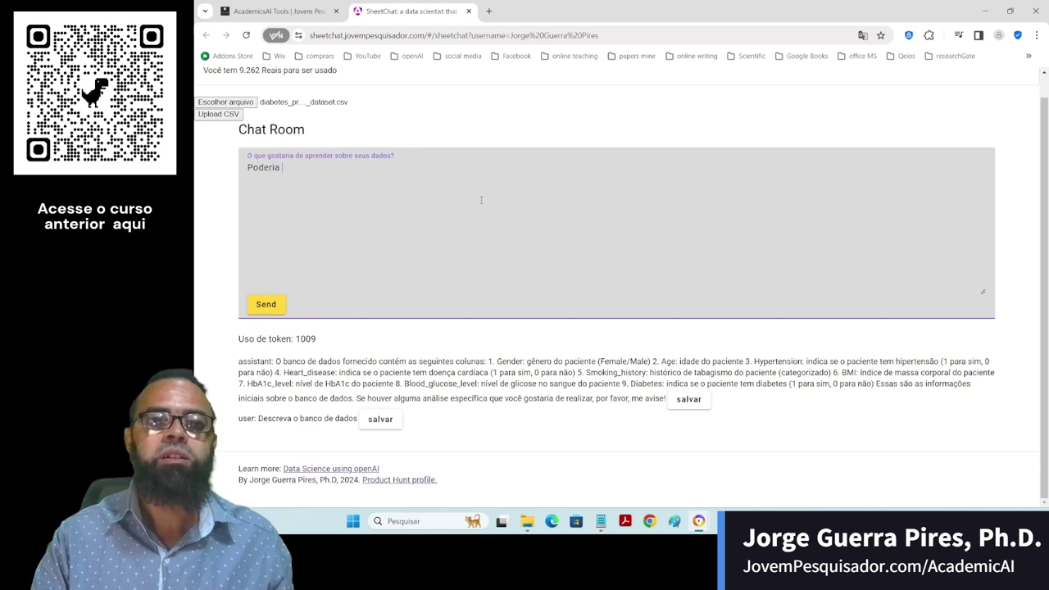
text(usar o banco de dados para )
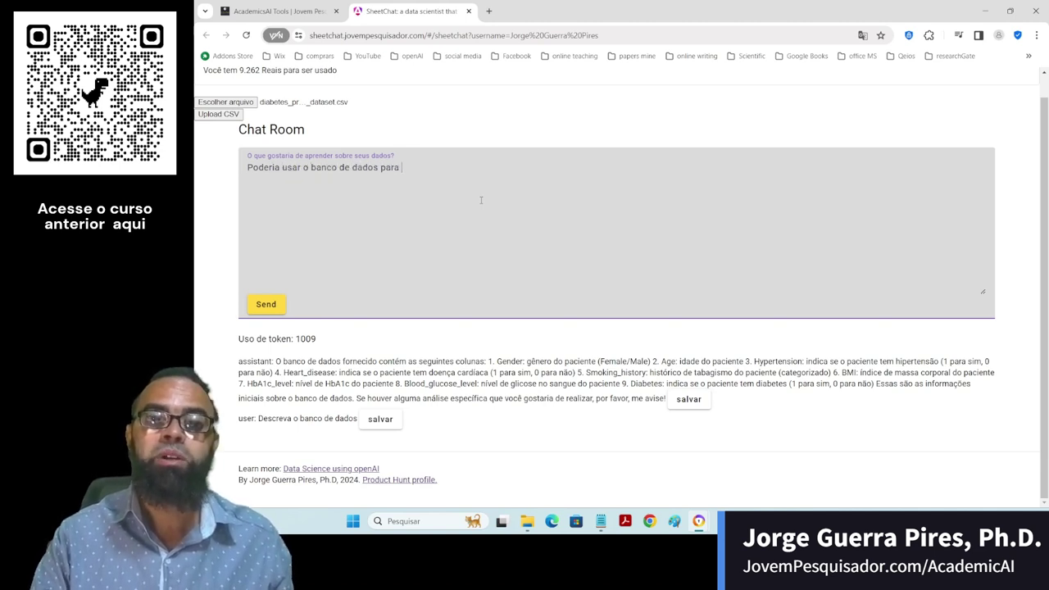
text(mostrar se h)
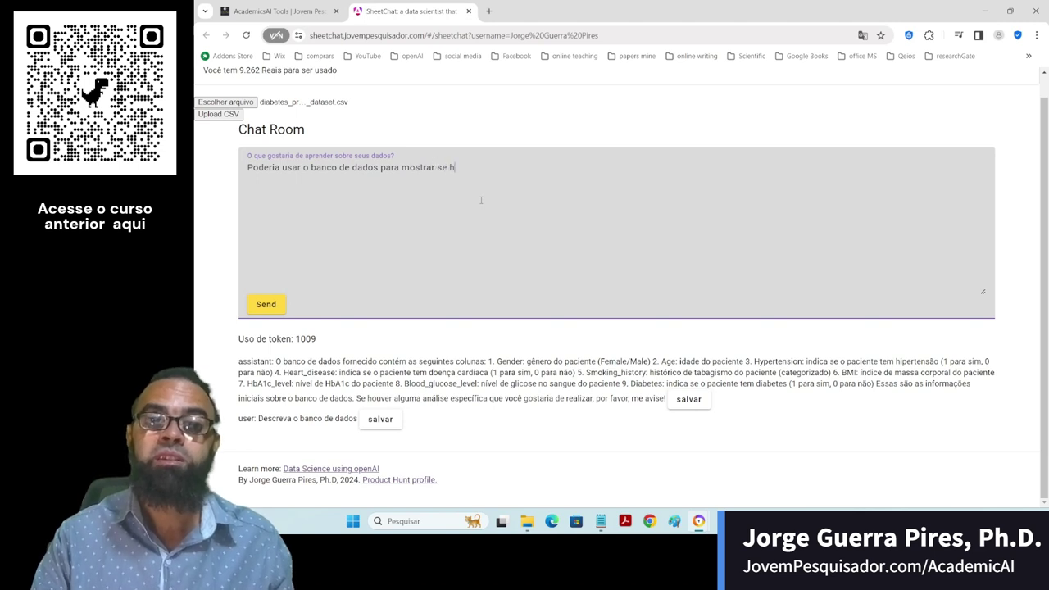
text(á qua)
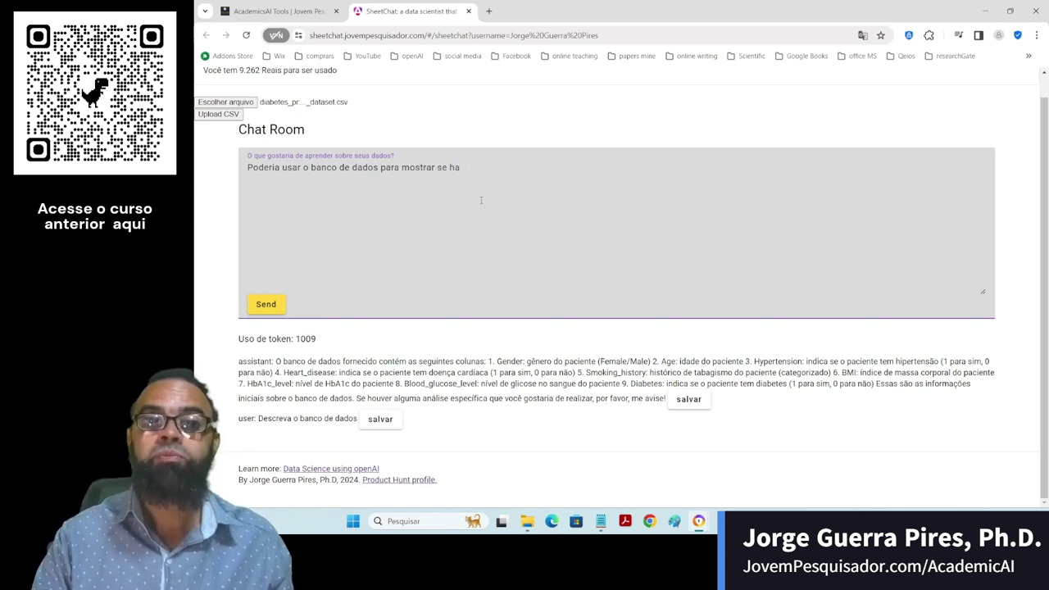
key(BackSpace)
text(á )
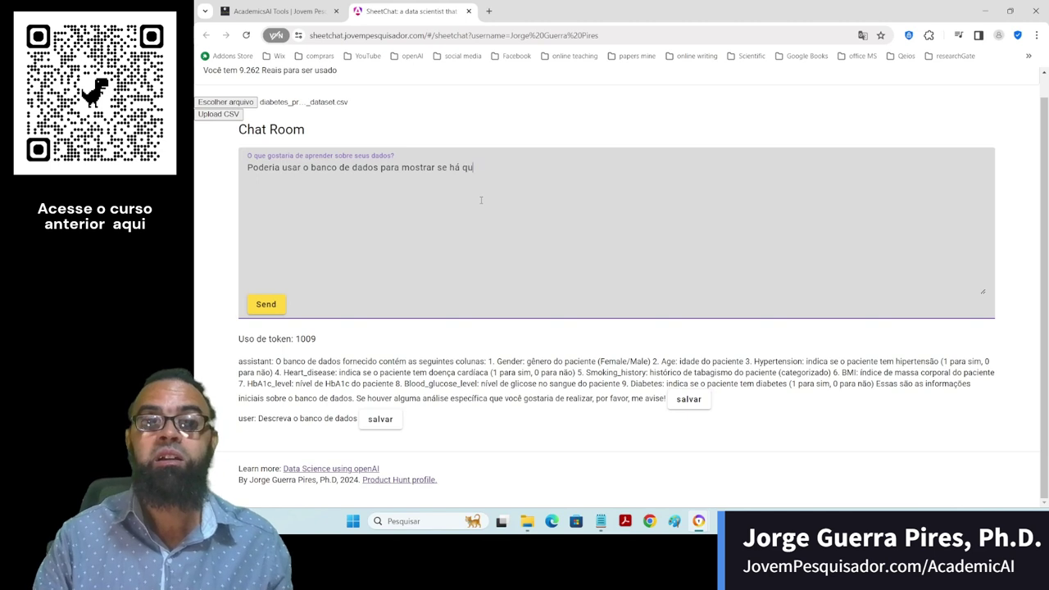
text(qu)
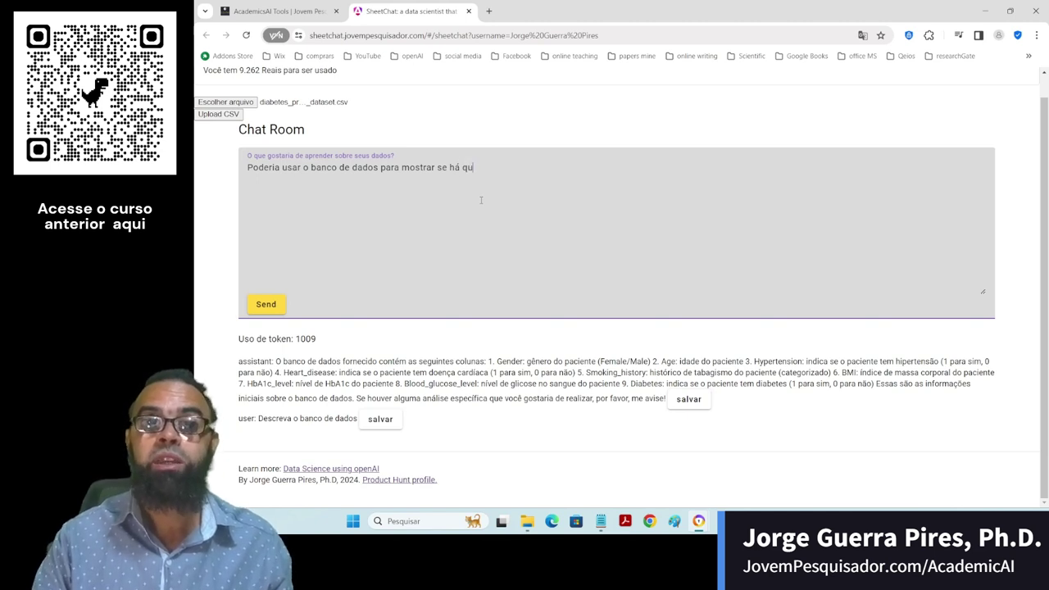
text(sa )
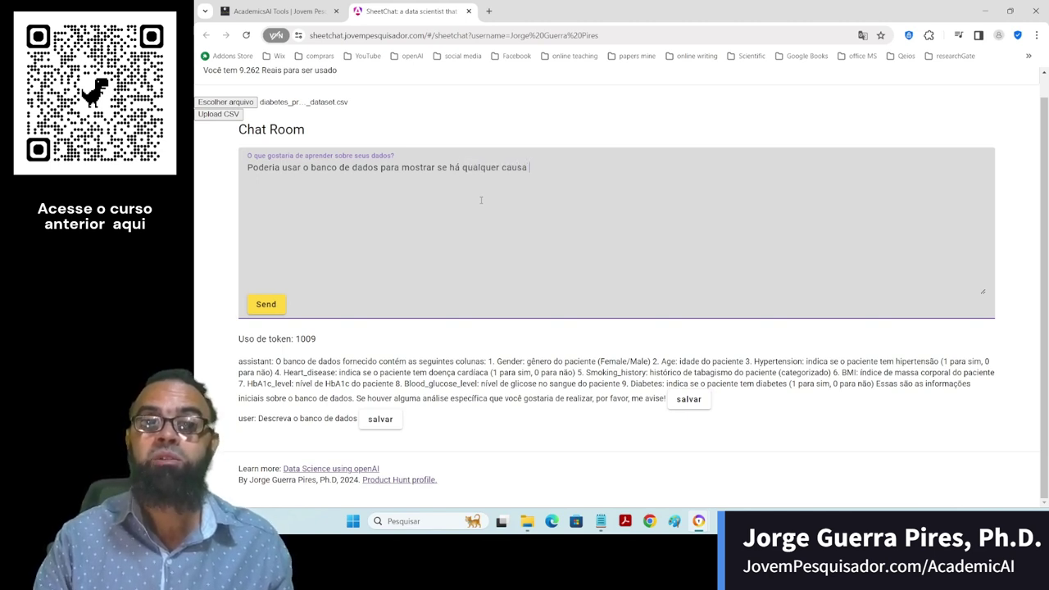
text(efeit)
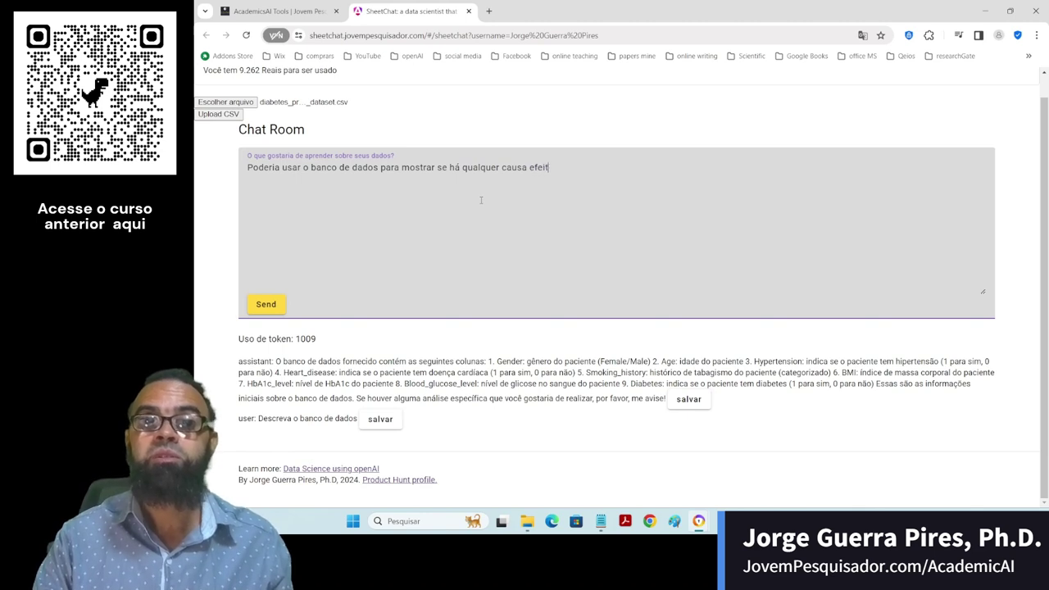
text(oo entre diabete)
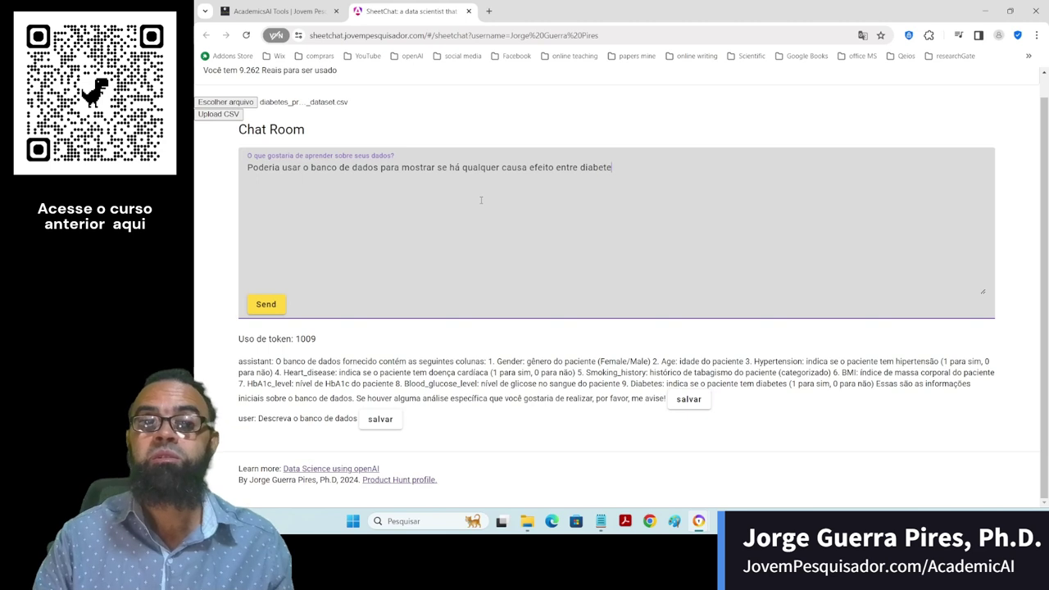
text(s e tabagi)
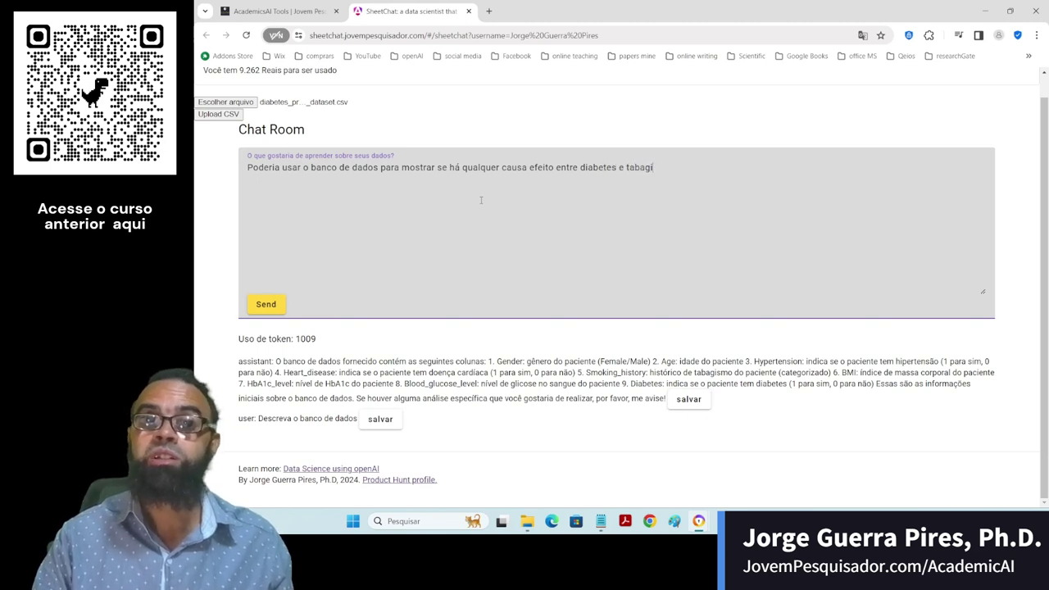
text(smo? e cor)
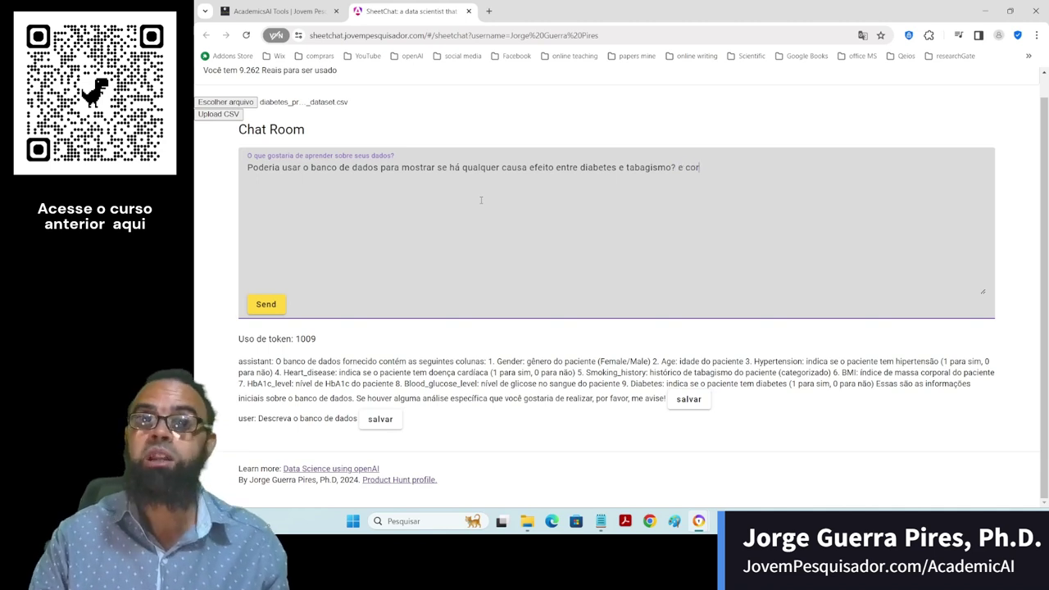
text(rela)
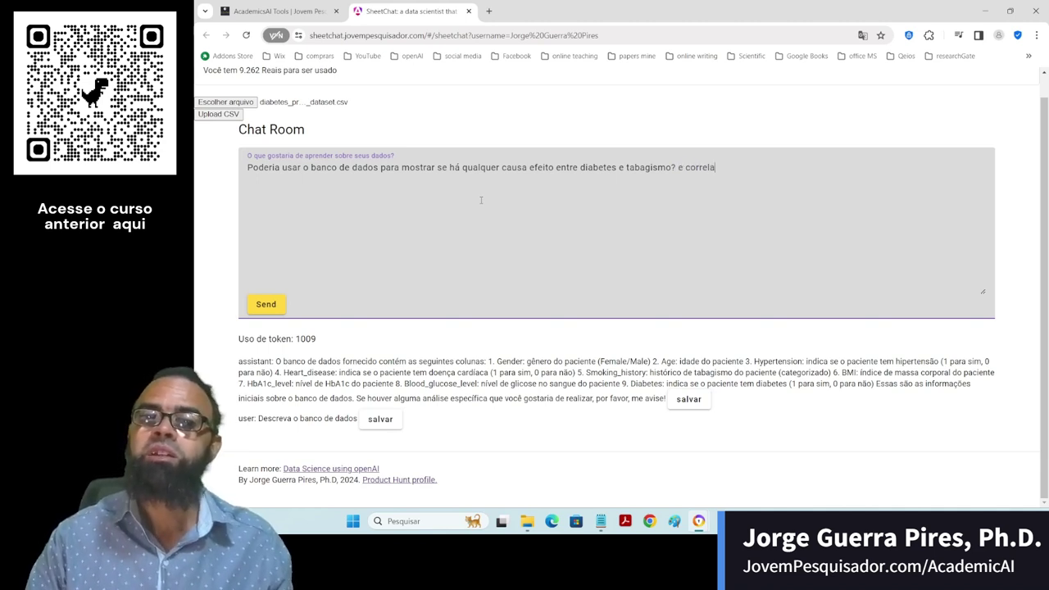
text(ção?)
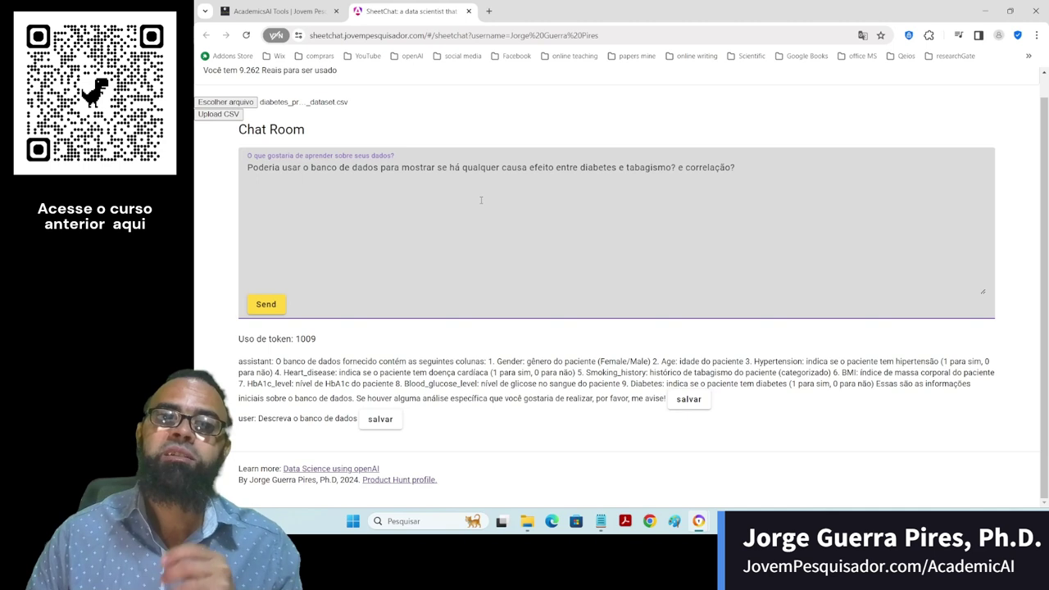
- Send the smoking question, then test-copy the Diabetes by Smoking History chart into Writer and discard it
click(285, 308)
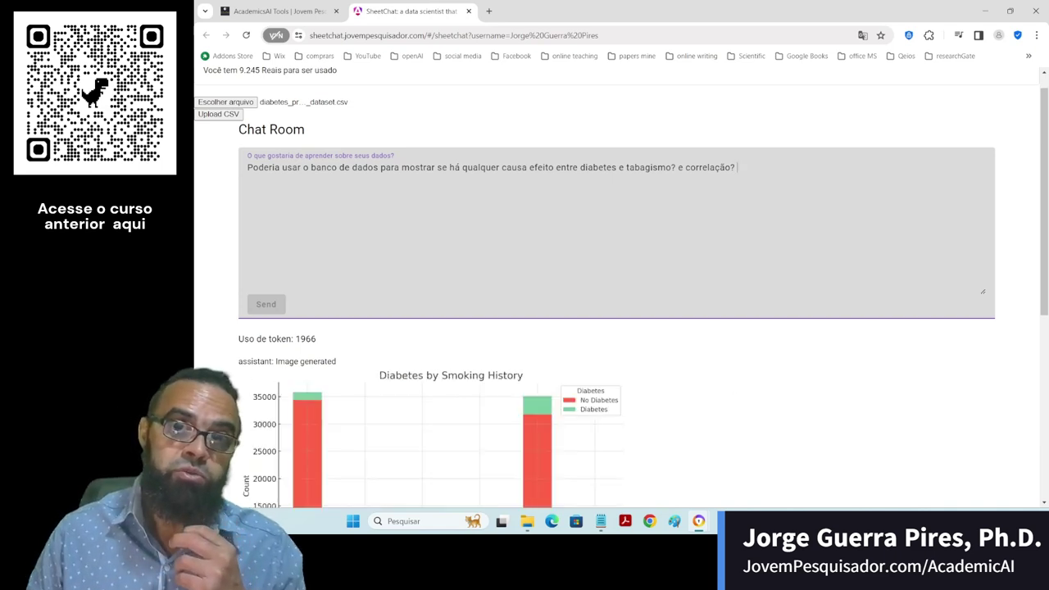
scroll(709, 368, down, 3)
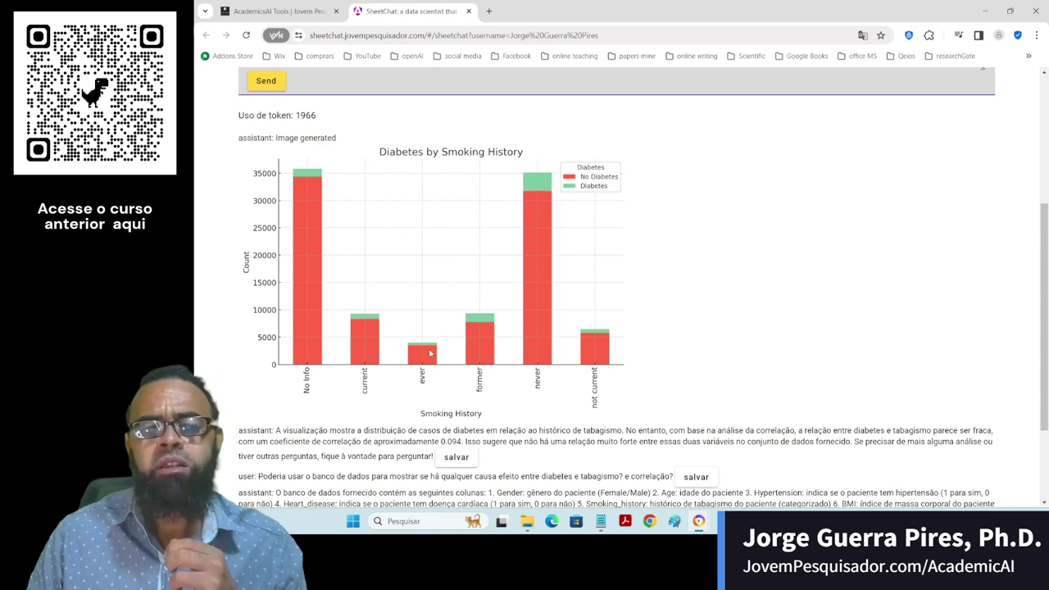
right_click(416, 262)
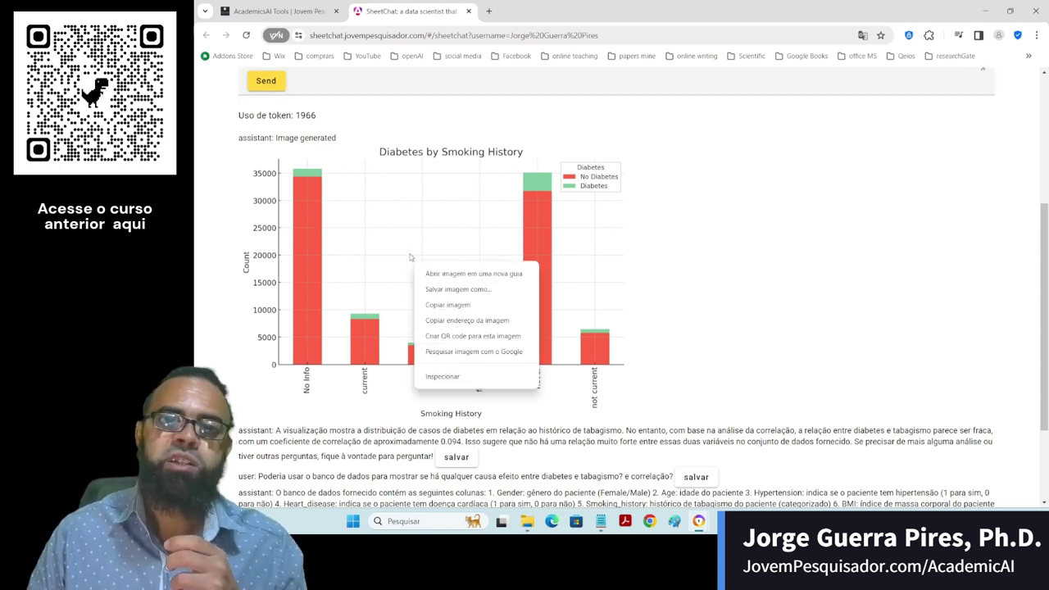
right_click(435, 243)
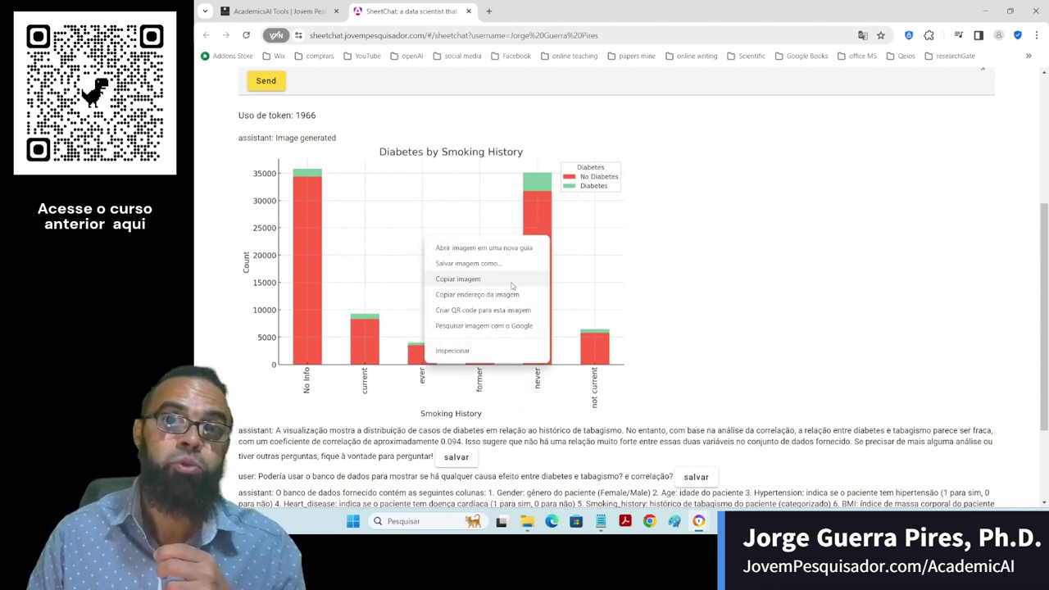
click(480, 279)
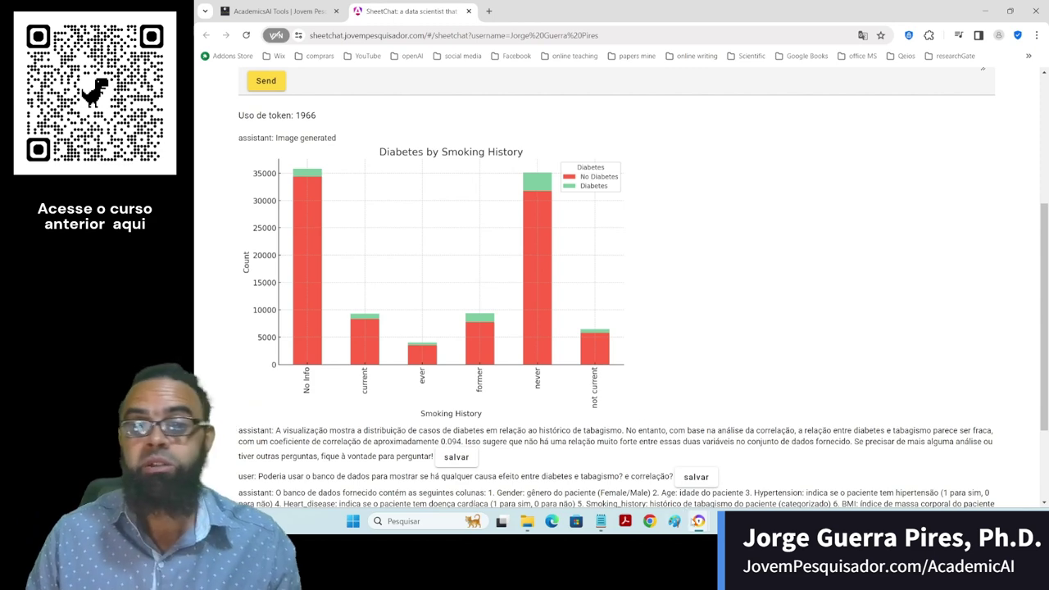
click(601, 521)
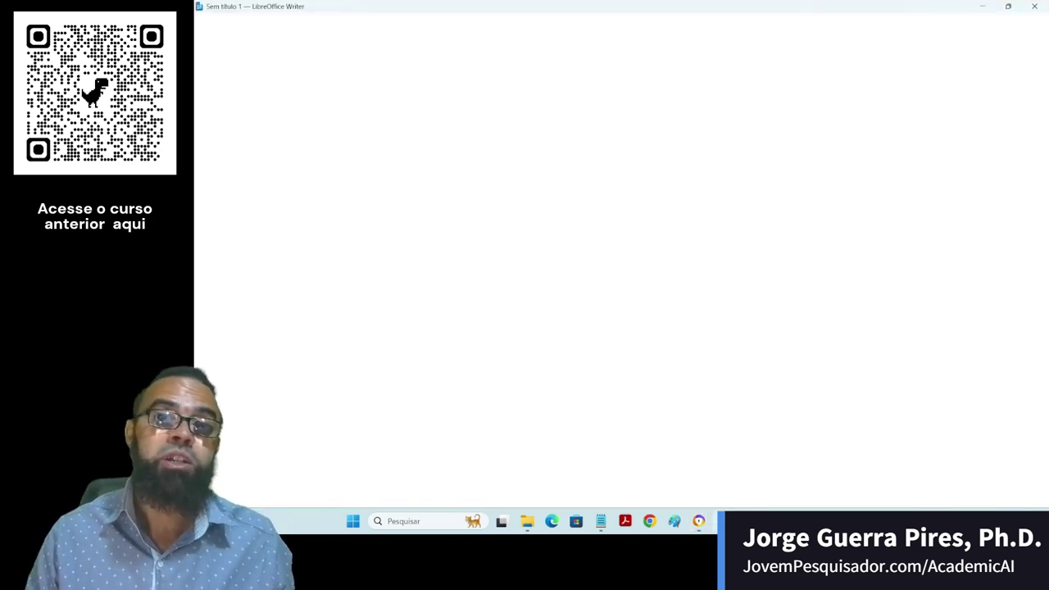
key(ctrl+v)
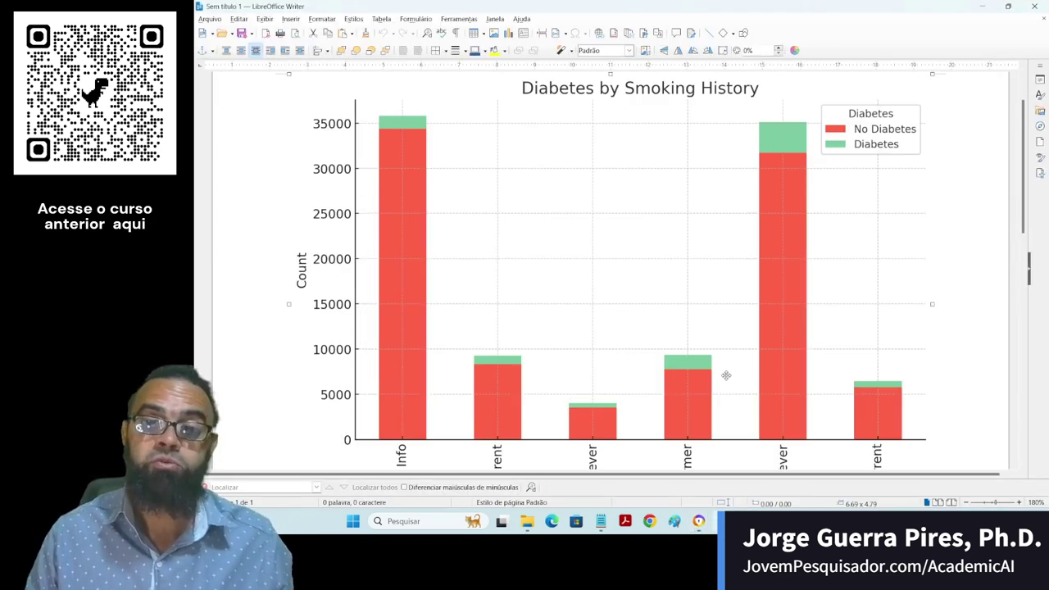
click(1034, 5)
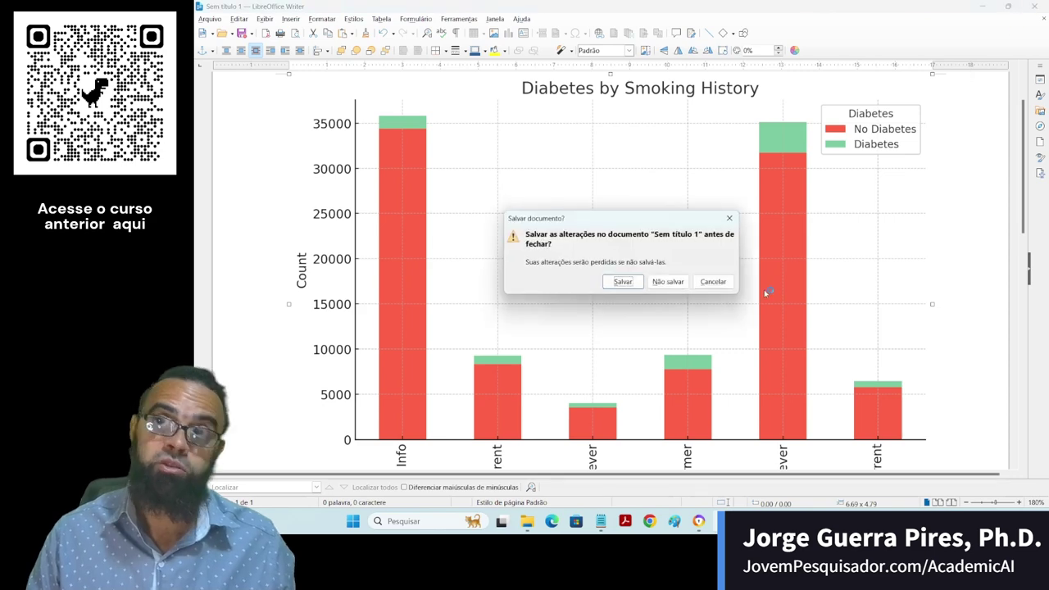
click(667, 283)
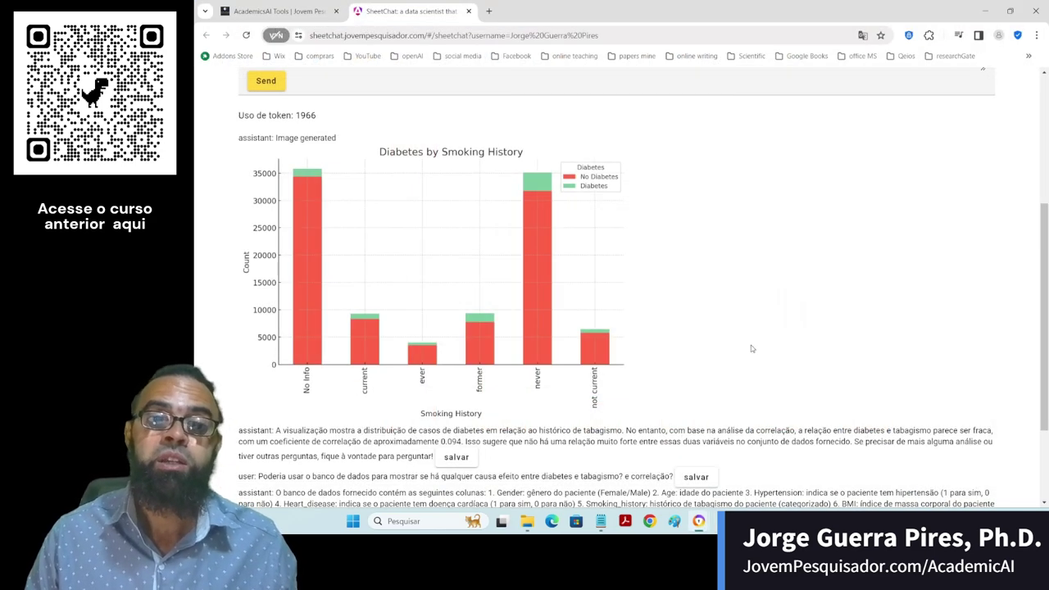
scroll(751, 345, up, 1)
scroll(756, 365, down, 2)
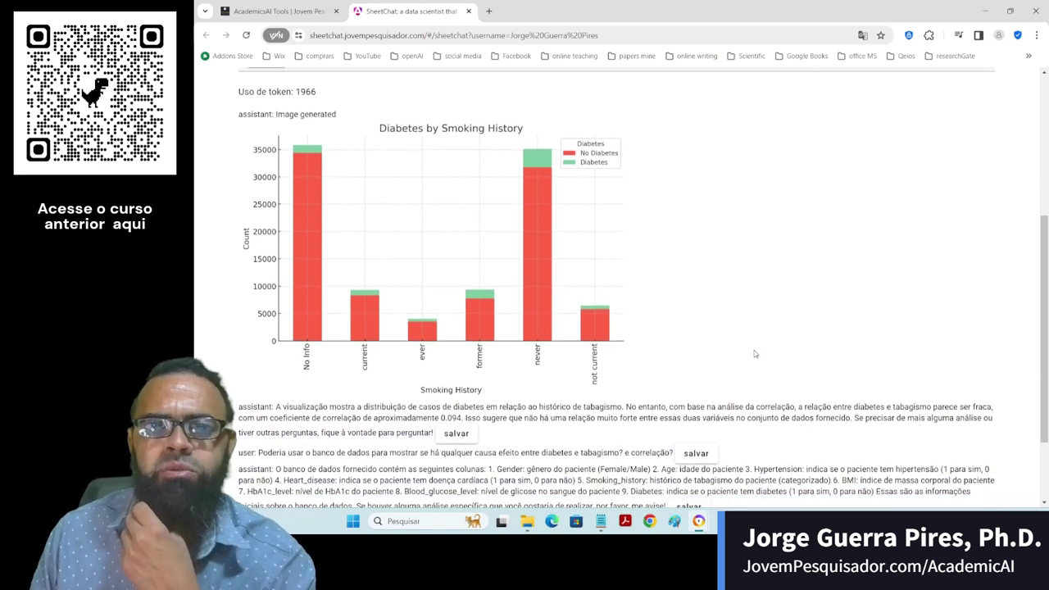
scroll(568, 383, down, 1)
scroll(325, 441, down, 1)
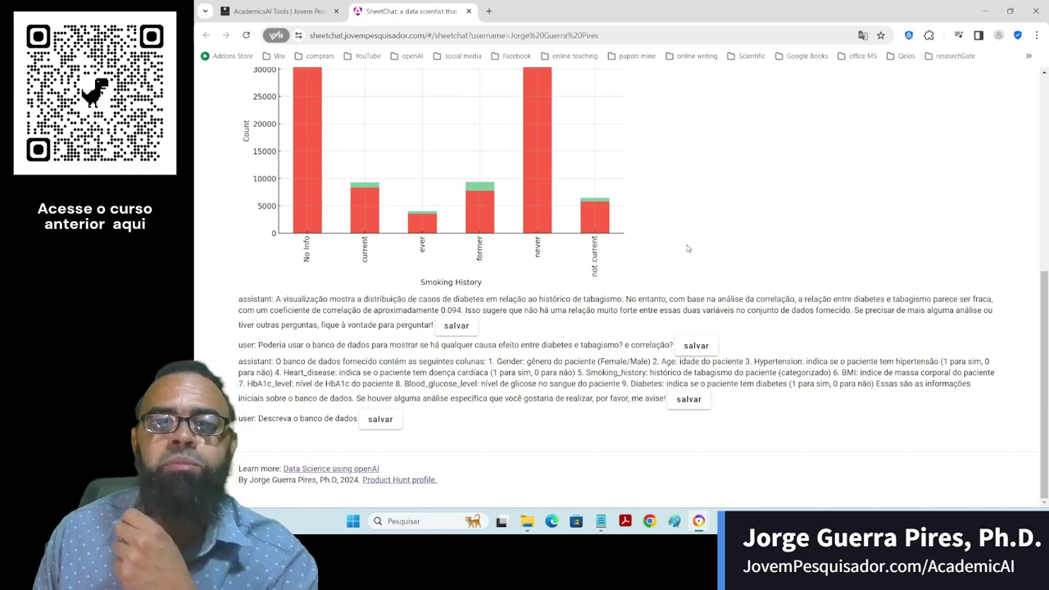
scroll(676, 284, up, 3)
scroll(680, 283, up, 2)
scroll(677, 290, up, 2)
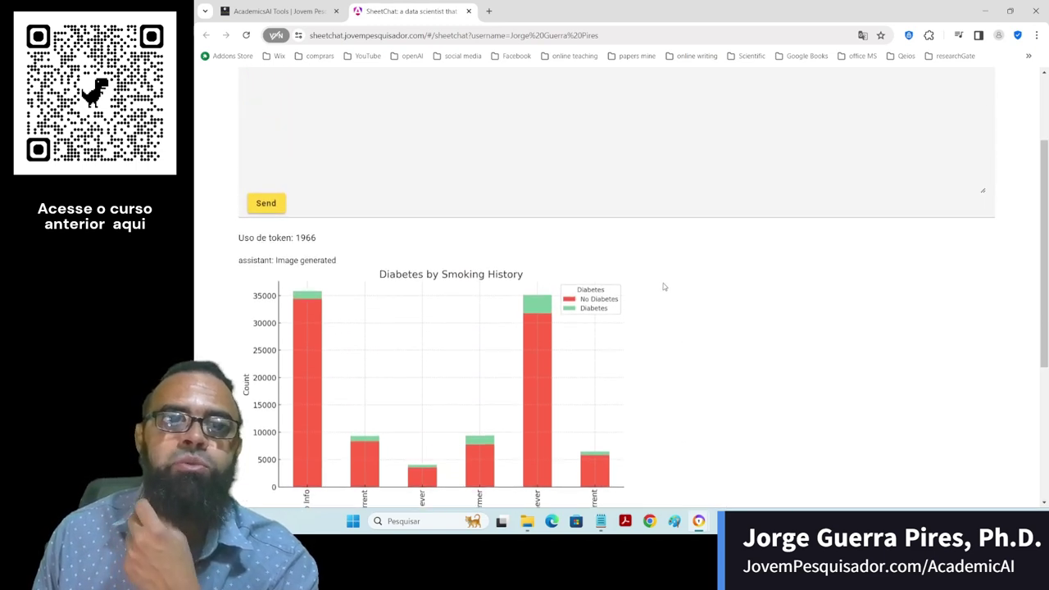
scroll(662, 286, down, 3)
scroll(668, 279, down, 4)
scroll(672, 250, up, 1)
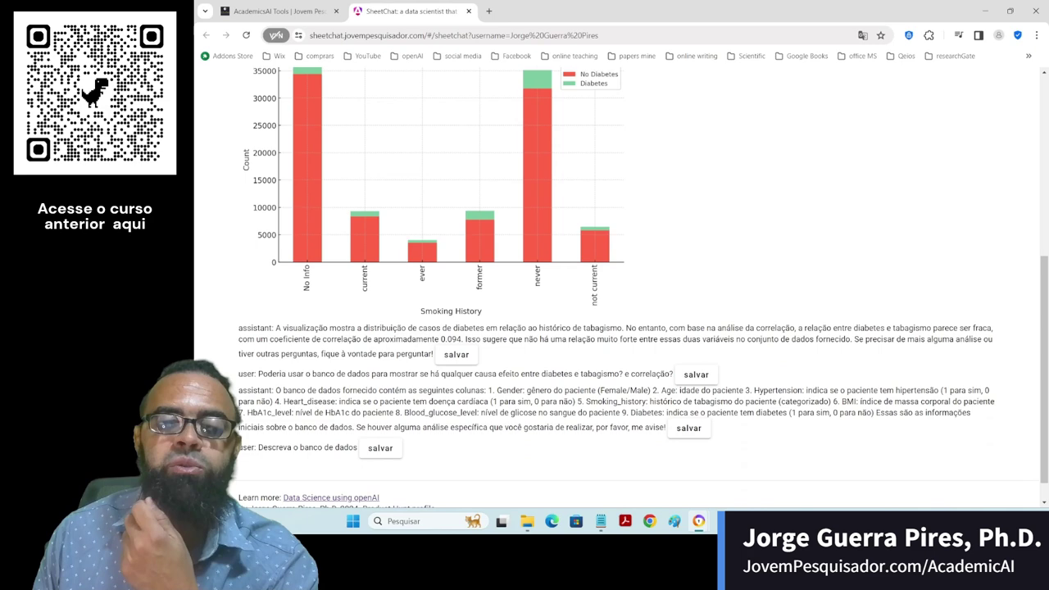
scroll(667, 254, up, 1)
scroll(606, 312, up, 4)
scroll(588, 332, up, 1)
- Send a request to split patients into 'nunca fumaram' and 'fuma/fumaram' groups and test smoking history against diabetes
click(484, 205)
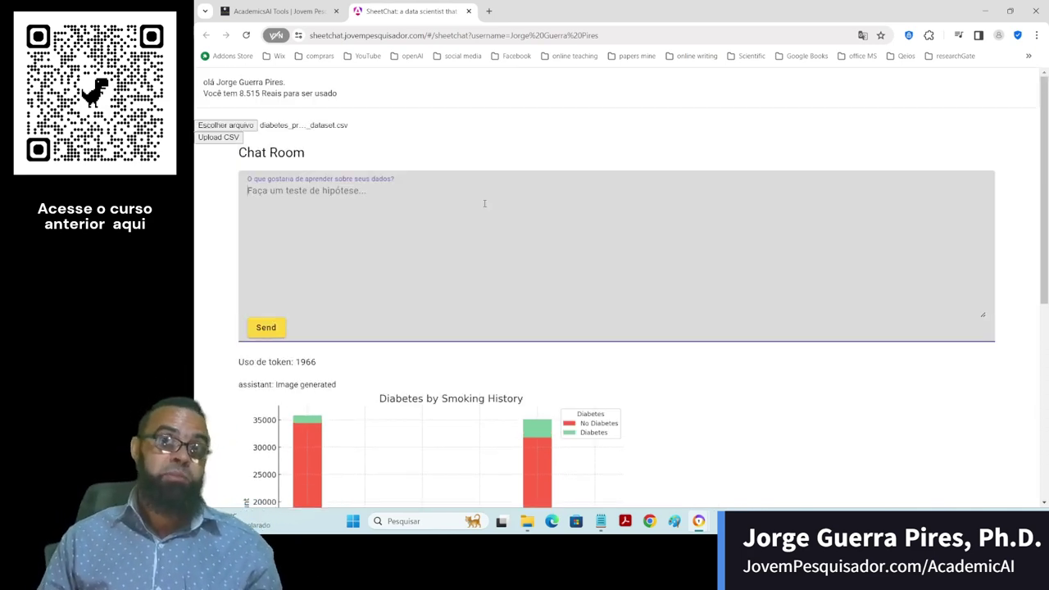
text(Separe )
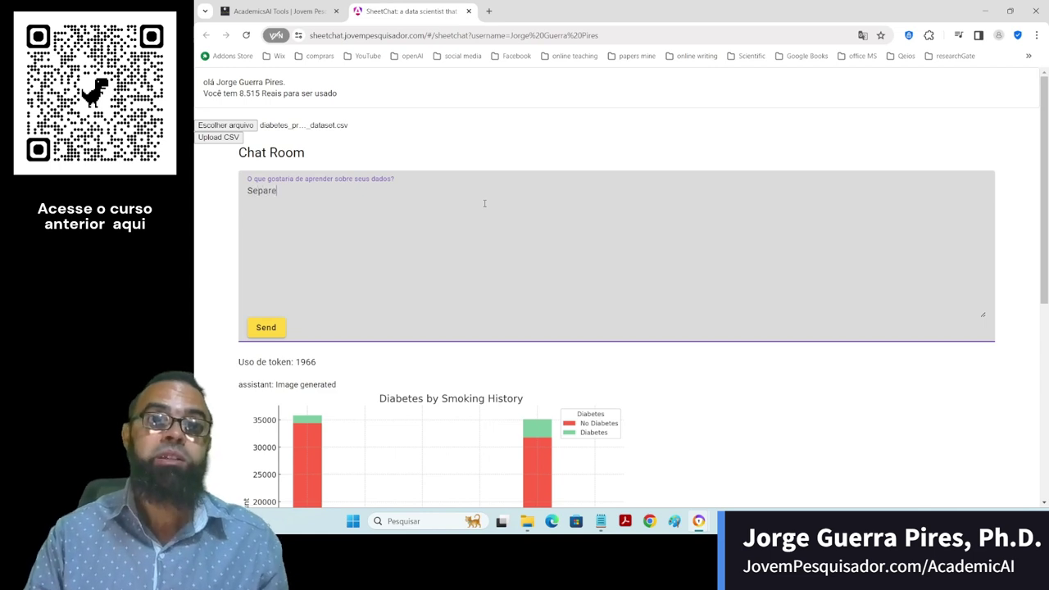
text(entre d)
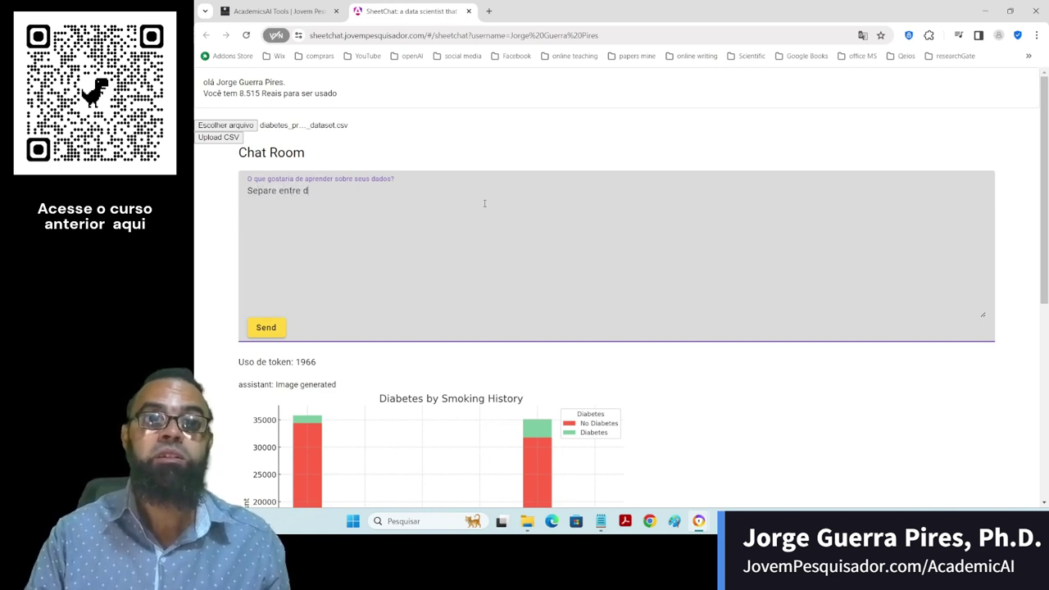
text(ois grupos)
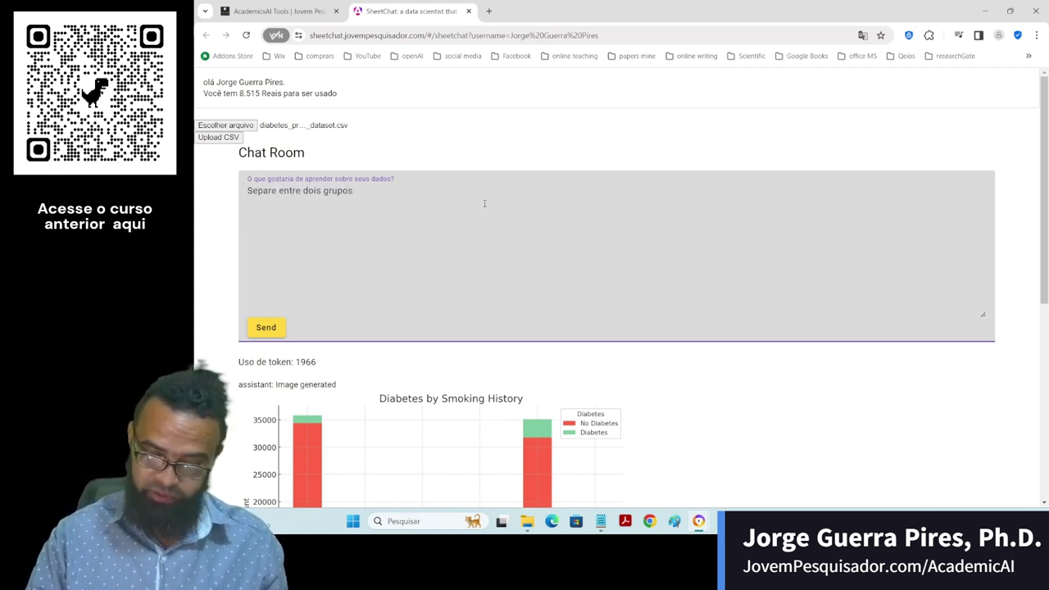
text(: nunca fum)
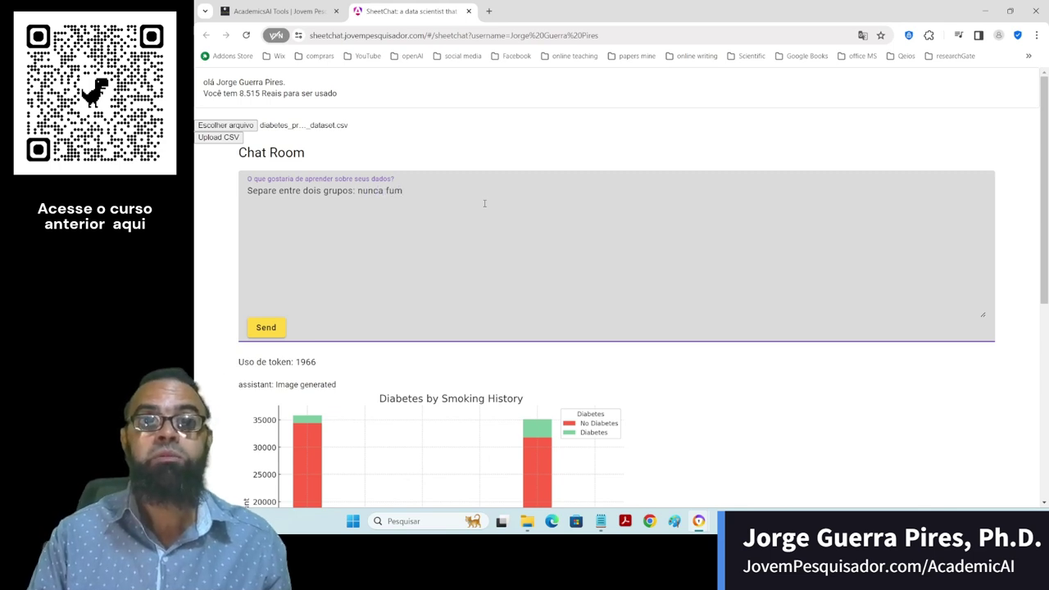
text(aram, e )
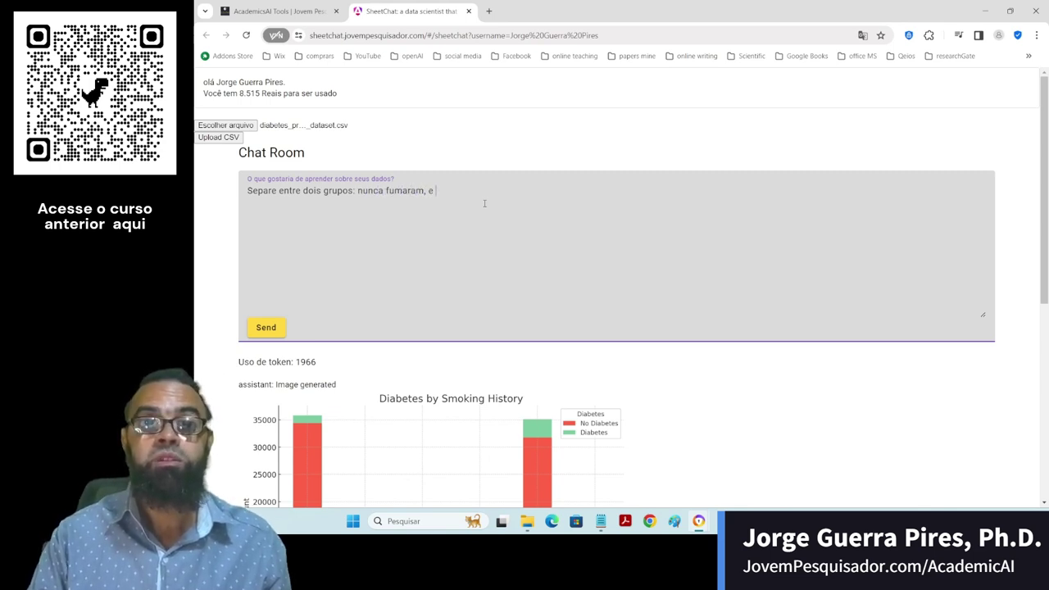
text(fuma)
text(/)
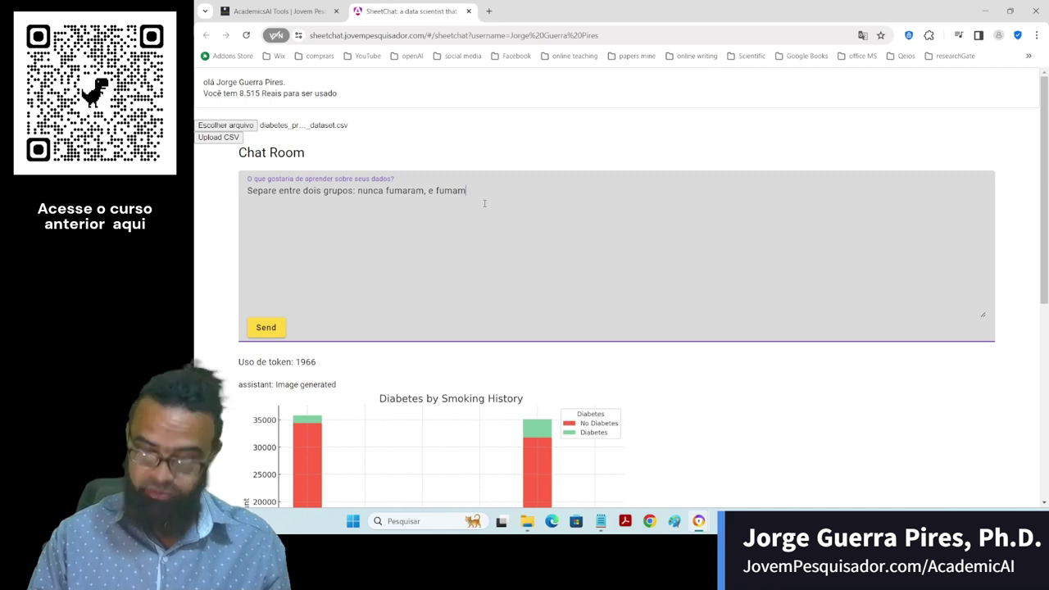
text(fumaram)
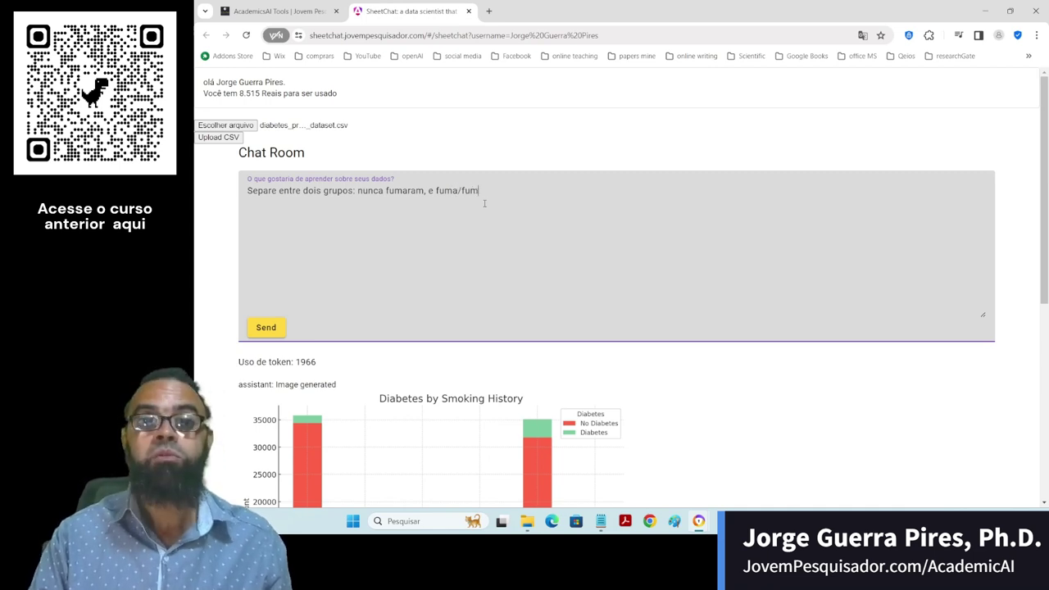
text(. B)
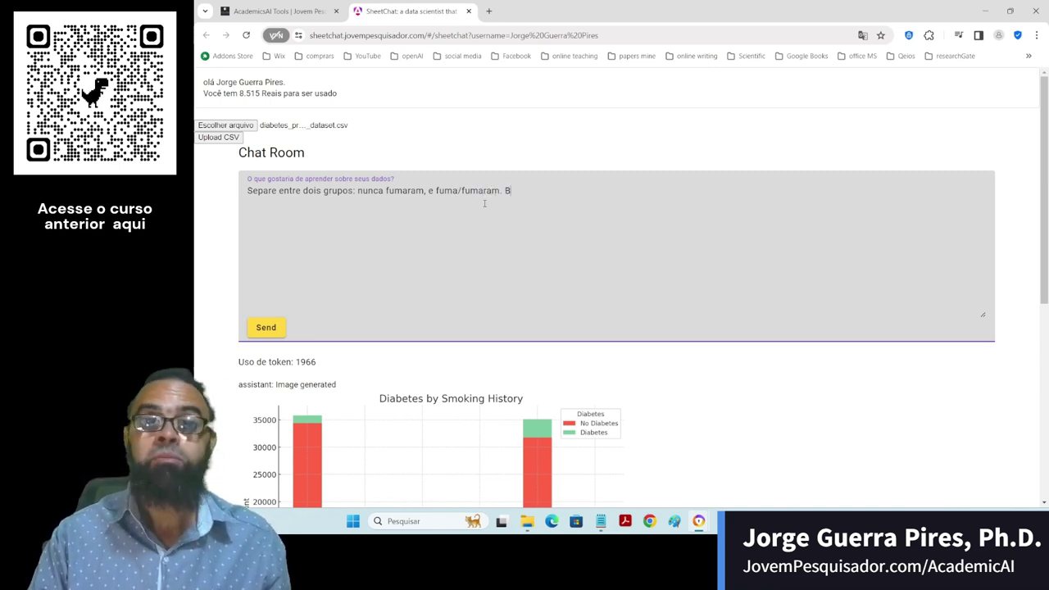
text(aseado nisso, fa)
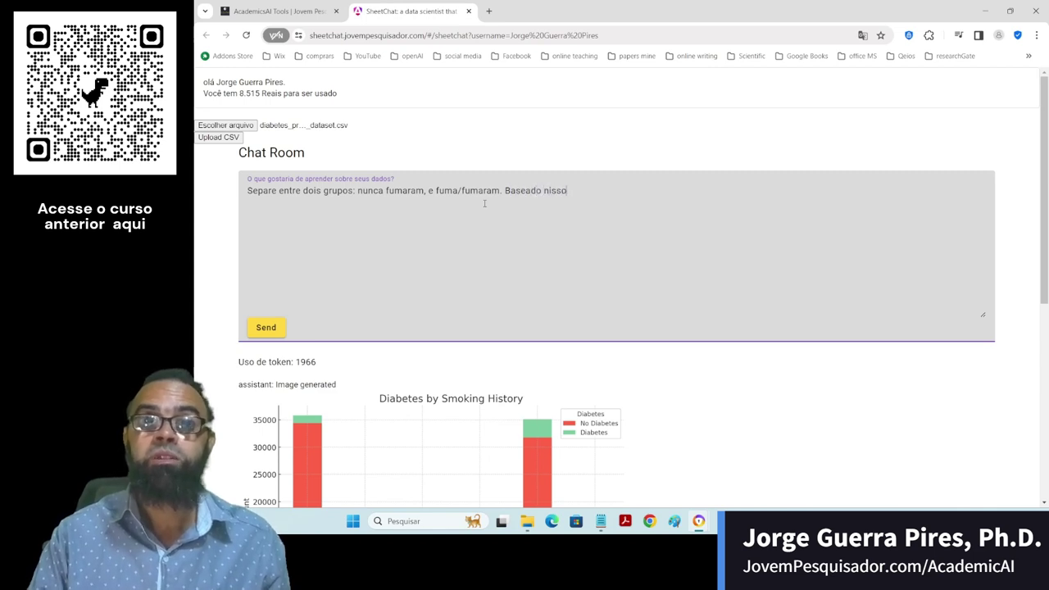
text(ça a mesm)
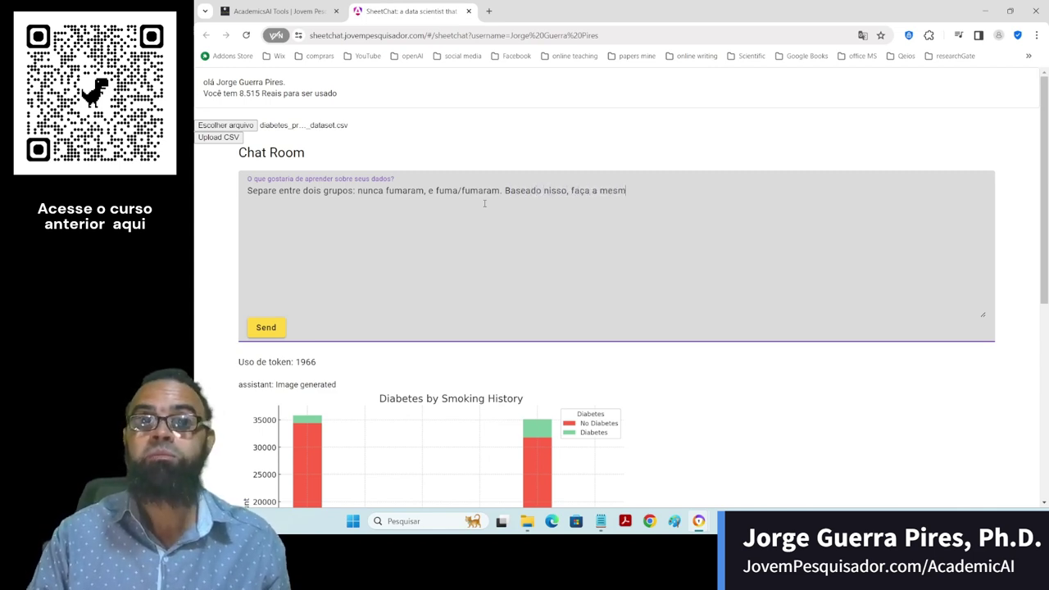
text(a ana)
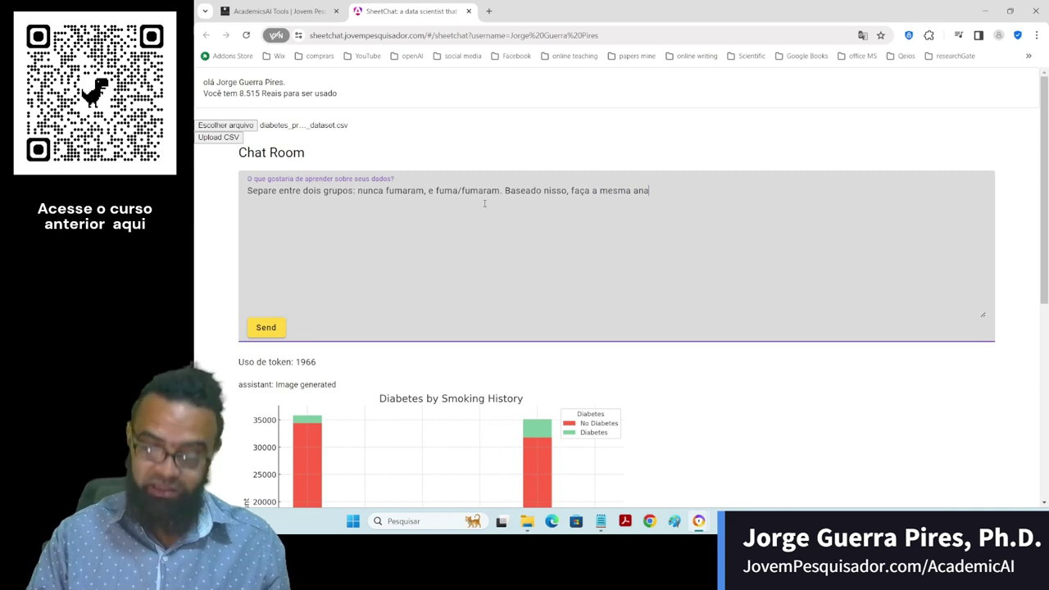
key(BackSpace)
text(álise. )
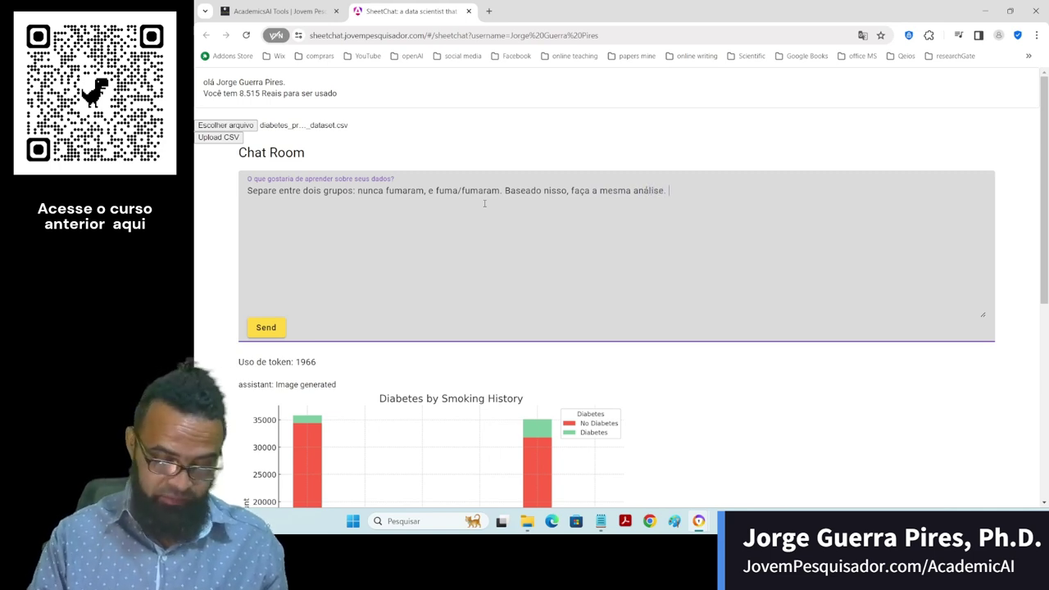
text(Quero sa)
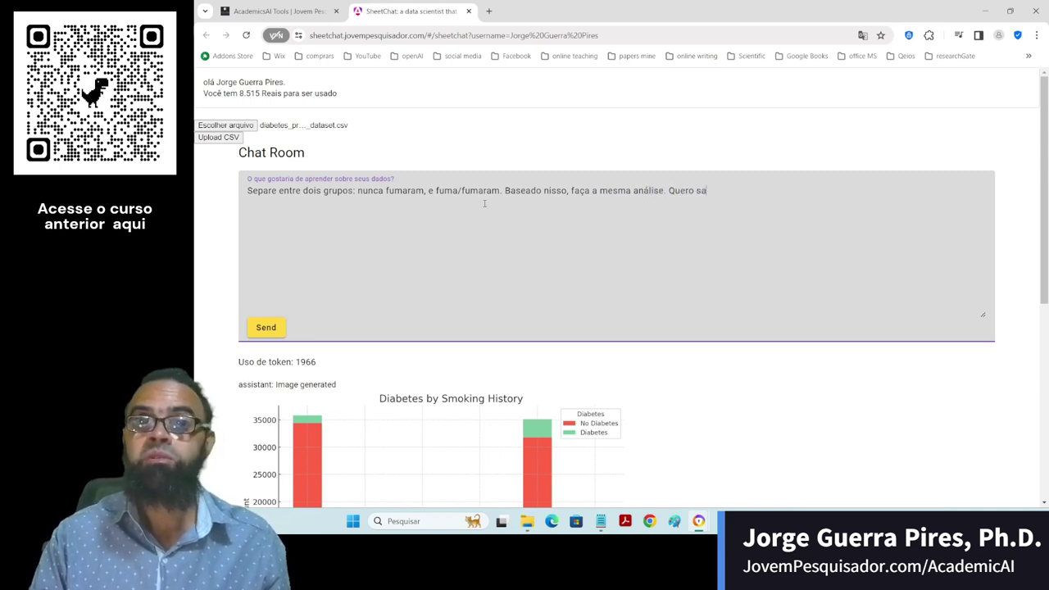
text(ber se taba)
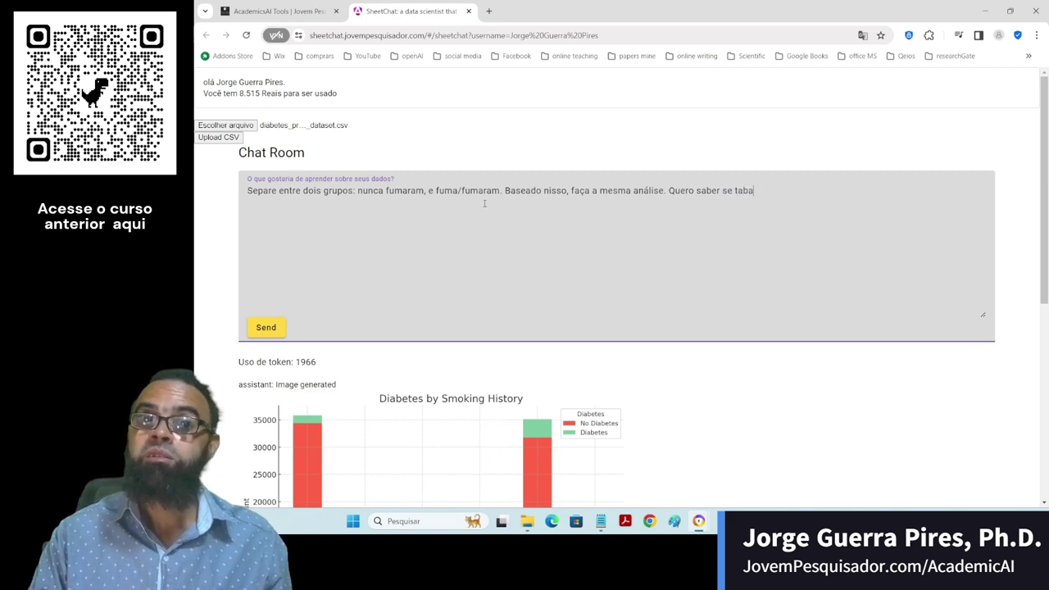
text(s)
key(BackSpace)
key(BackSpace)
key(BackSpace)
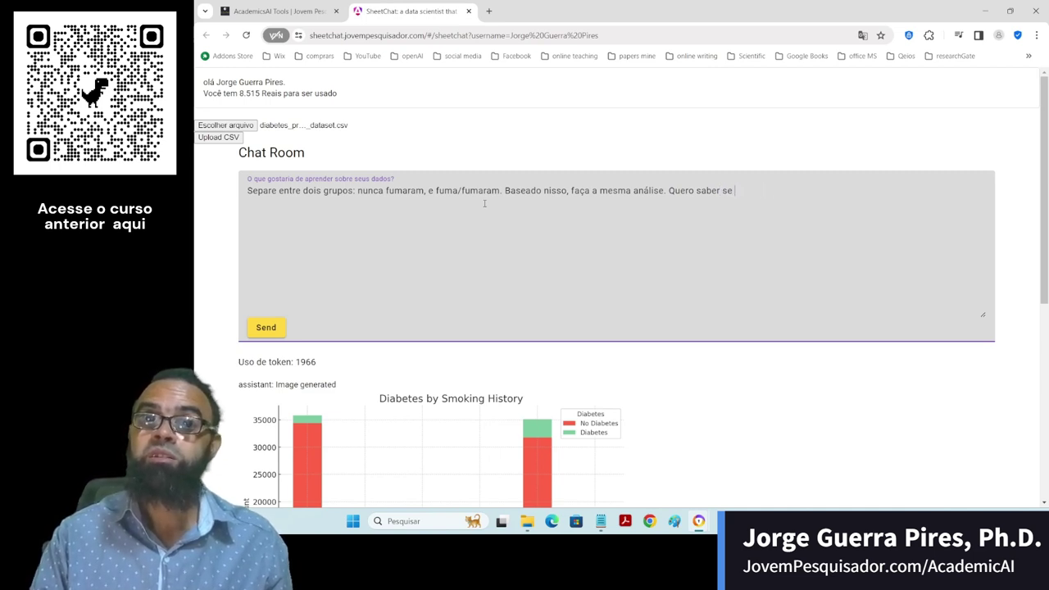
text(históric)
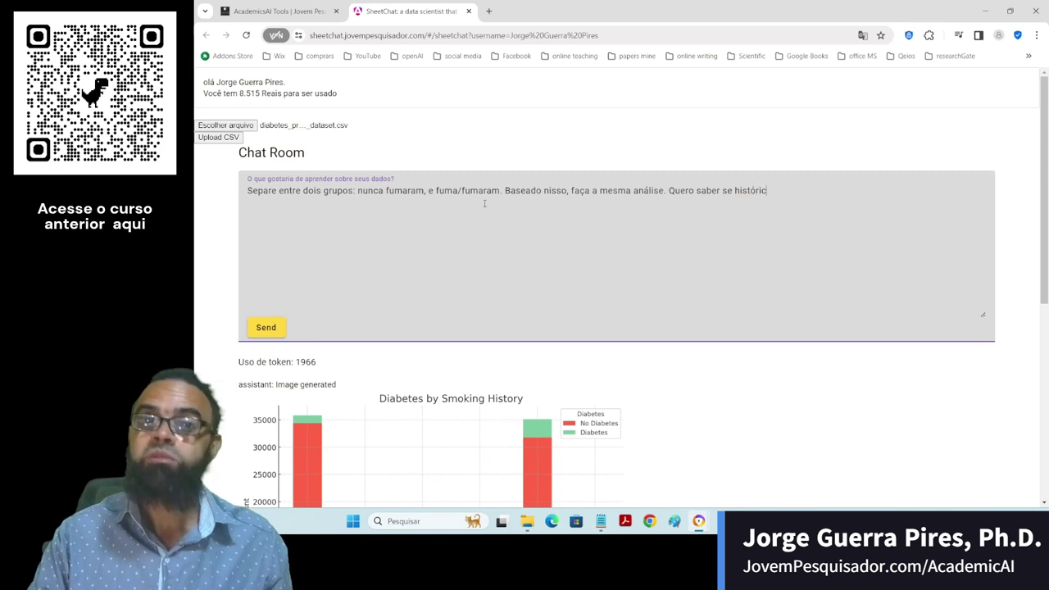
text(o de tabag)
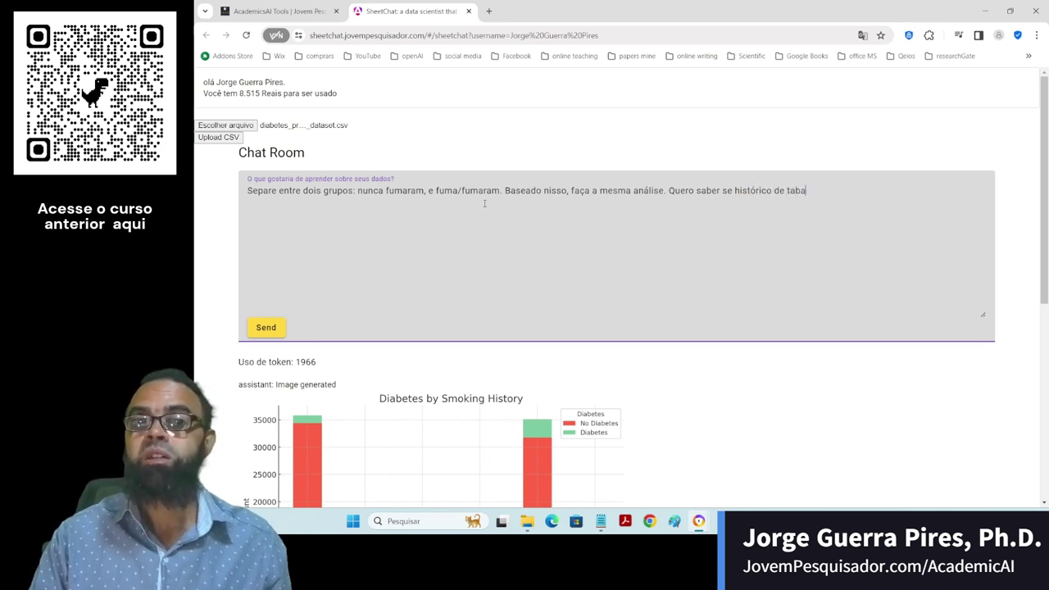
text(ismo se )
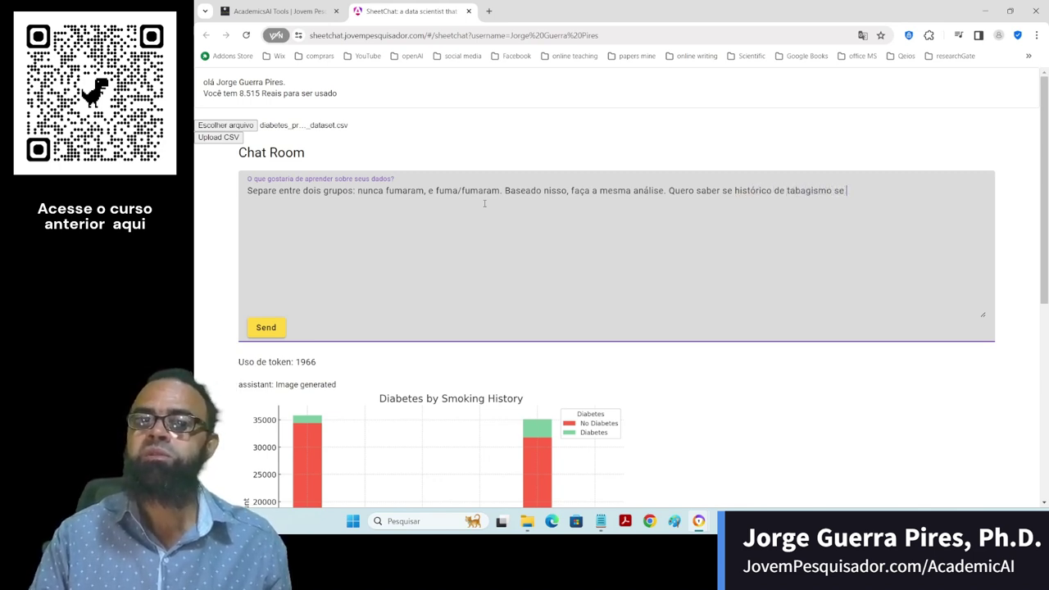
text(relaciona com )
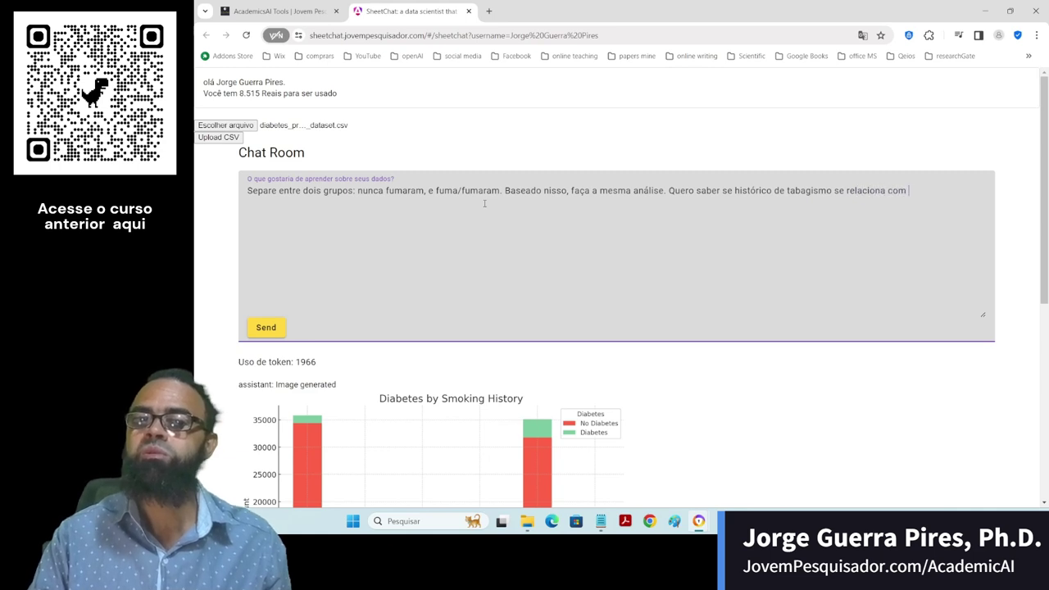
text(diabetes.)
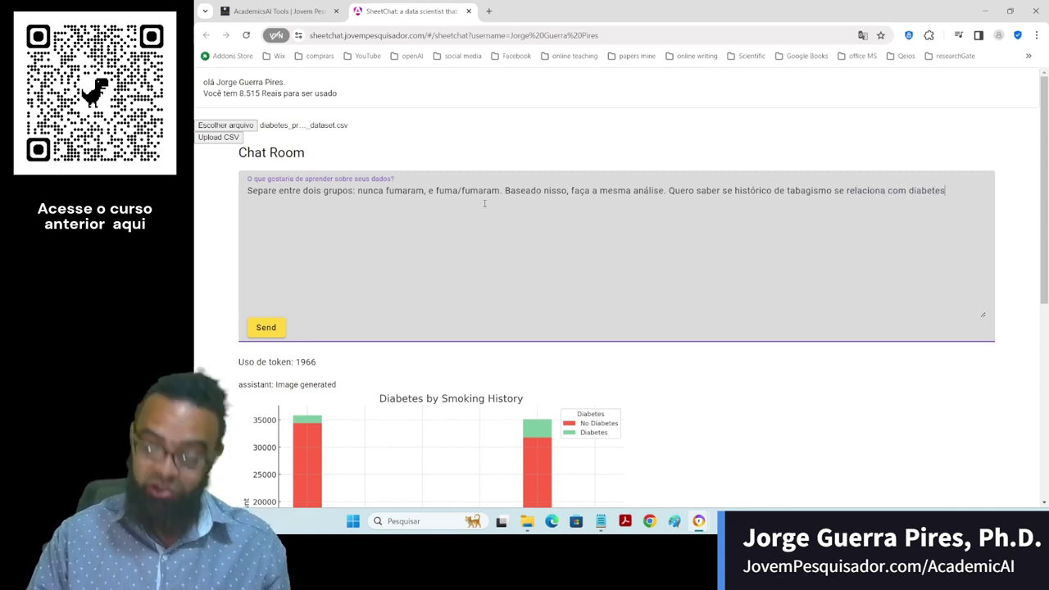
click(282, 332)
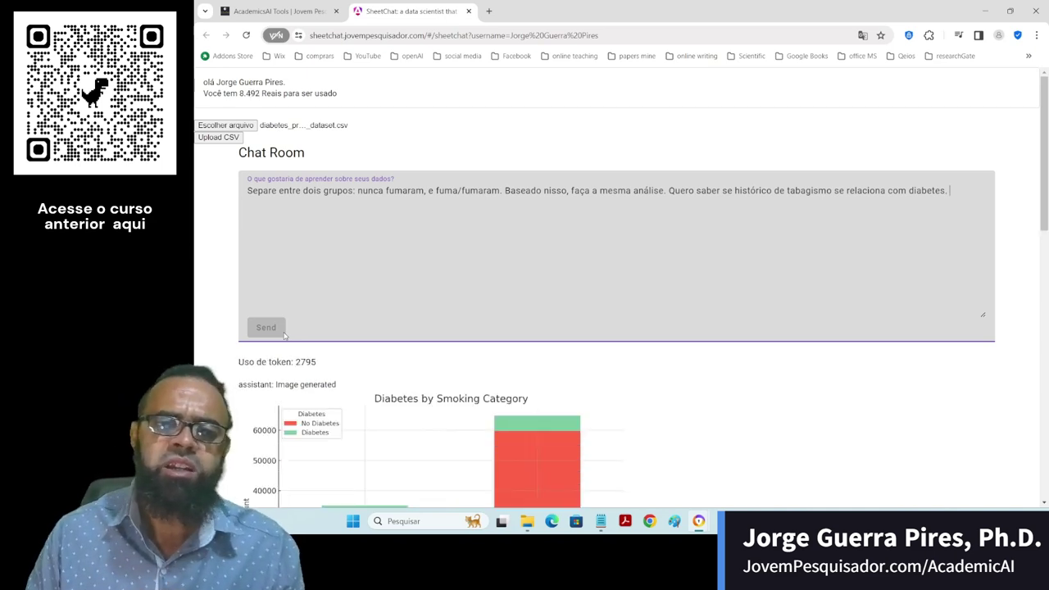
- Scroll through the reply to read the Diabetes by Smoking Category chart and its near-zero correlation
scroll(410, 352, down, 2)
scroll(459, 377, down, 2)
scroll(492, 394, down, 1)
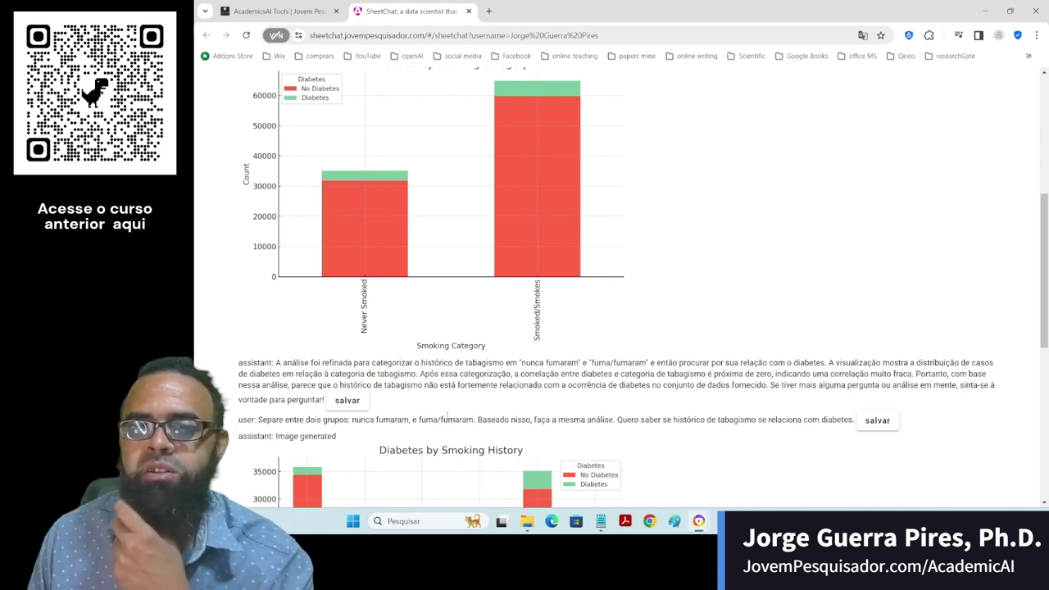
scroll(446, 417, up, 2)
- Send 'Poderia fazer um teste de hipótese? eu achei uma correlação anteriormente.' to the assistant
scroll(447, 417, up, 2)
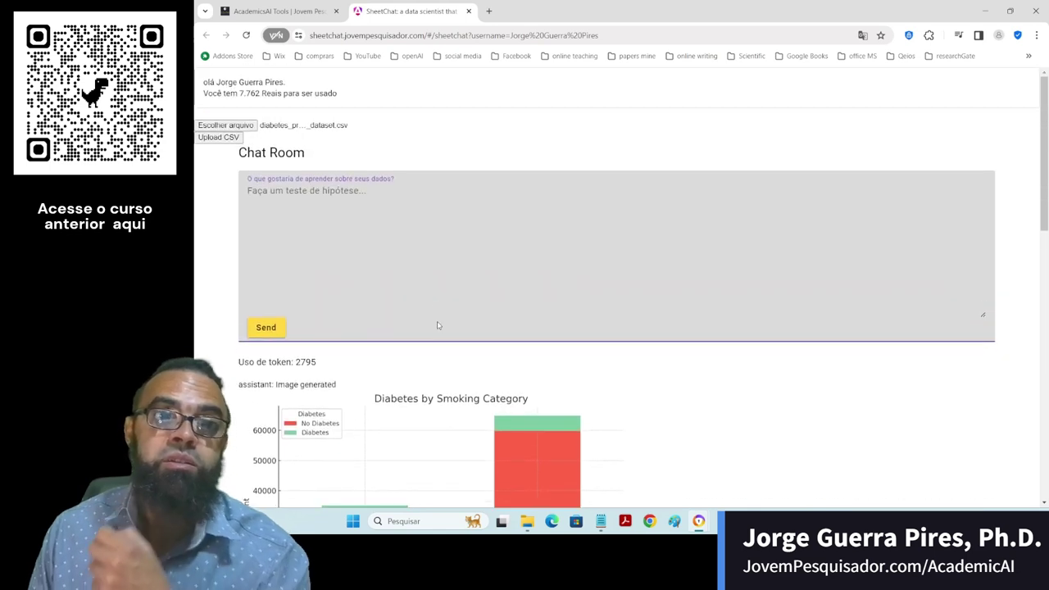
text(Pode)
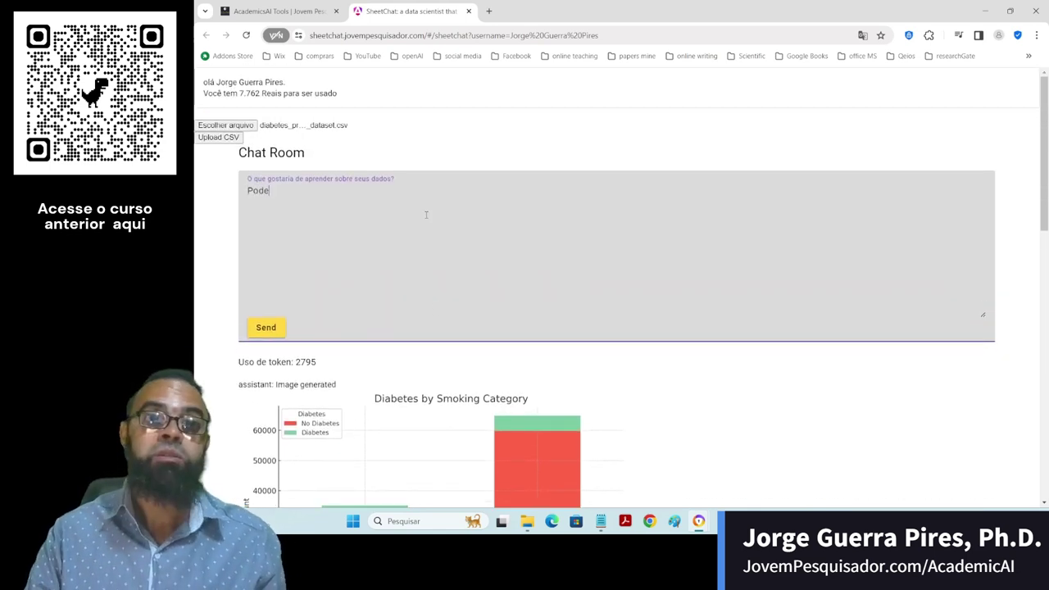
text(ria fazer um teste)
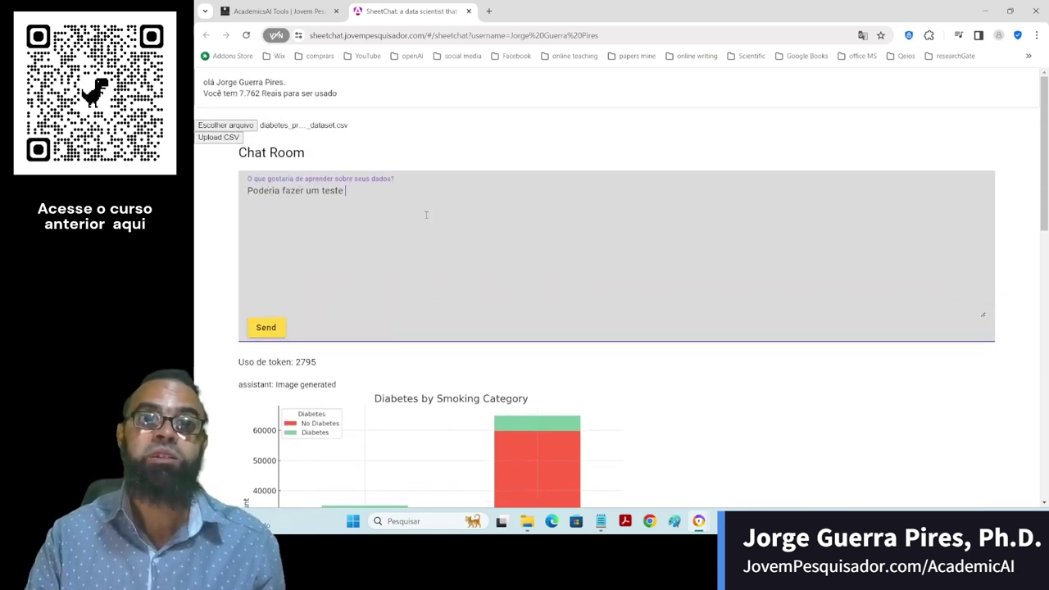
text( de hipótese)
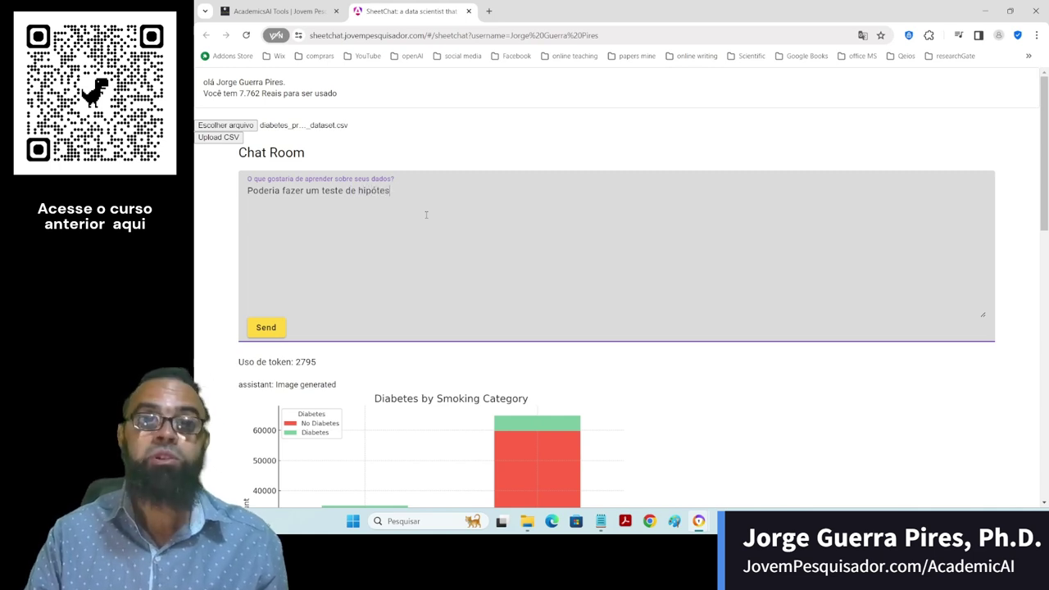
text(? e)
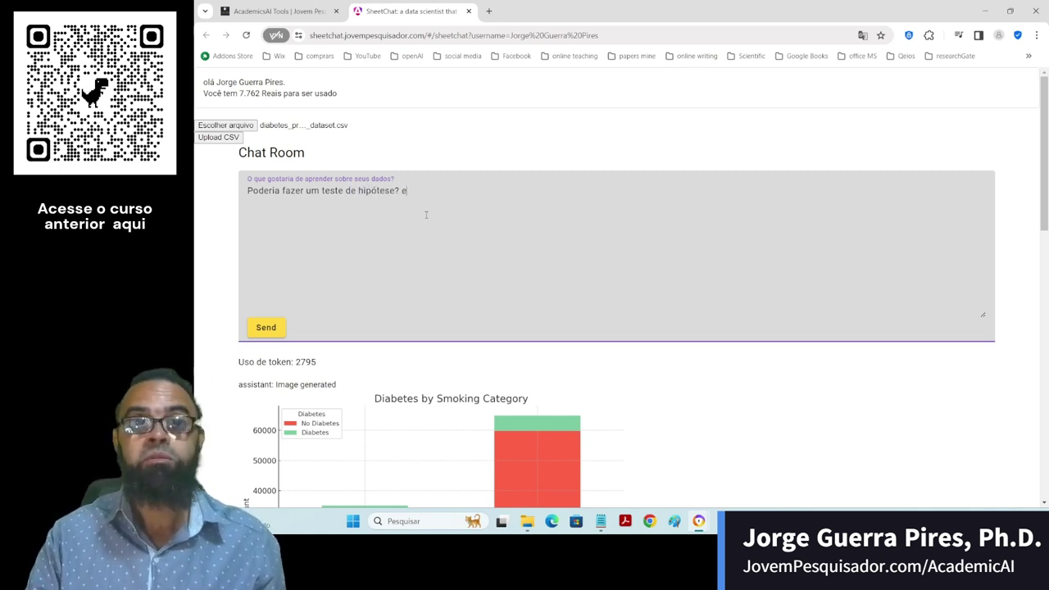
text(u achei uma correl)
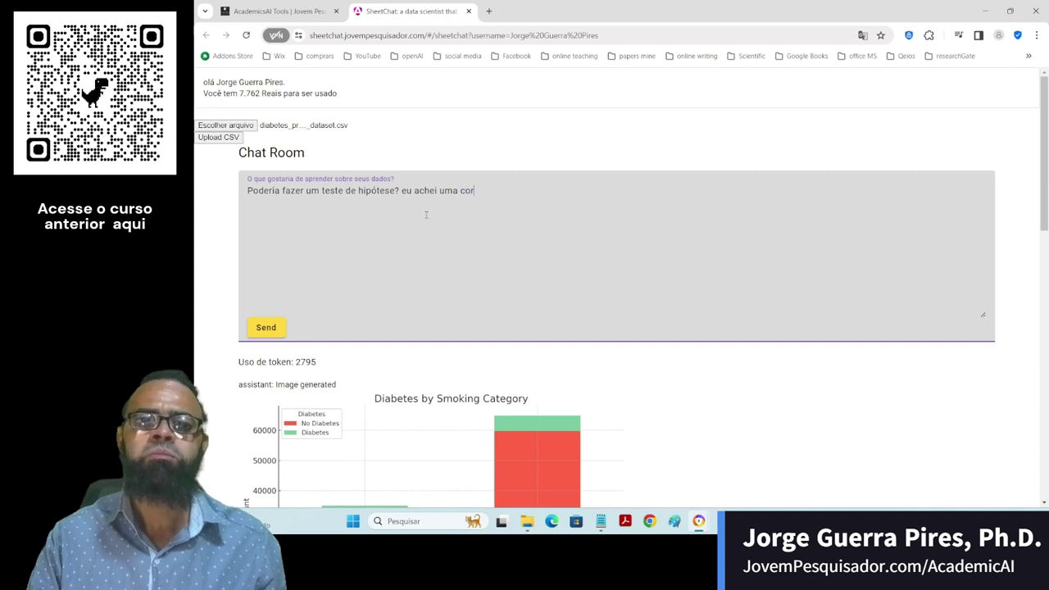
text(aç)
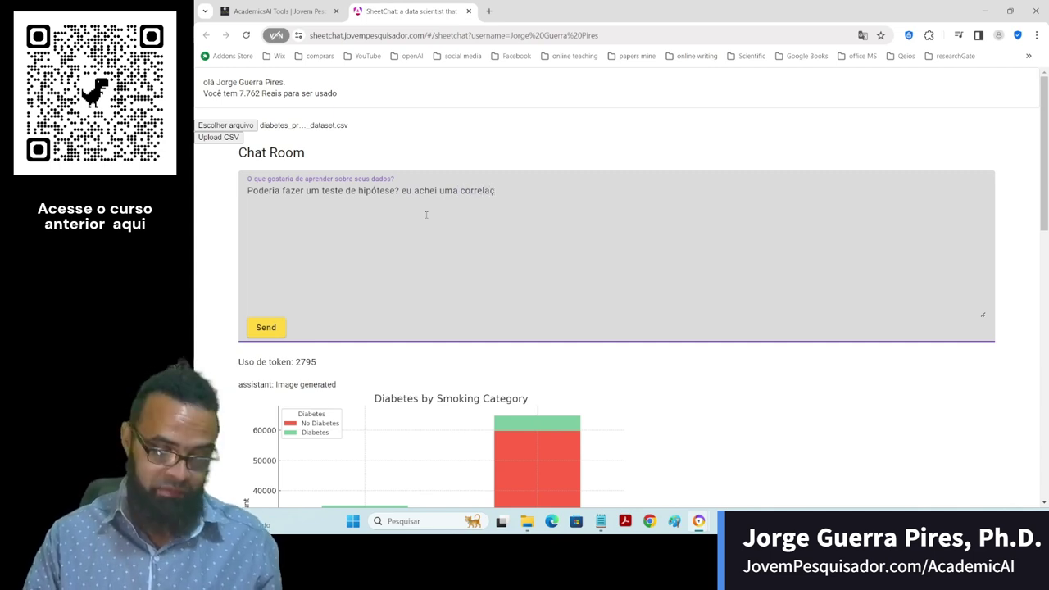
text(ão anter)
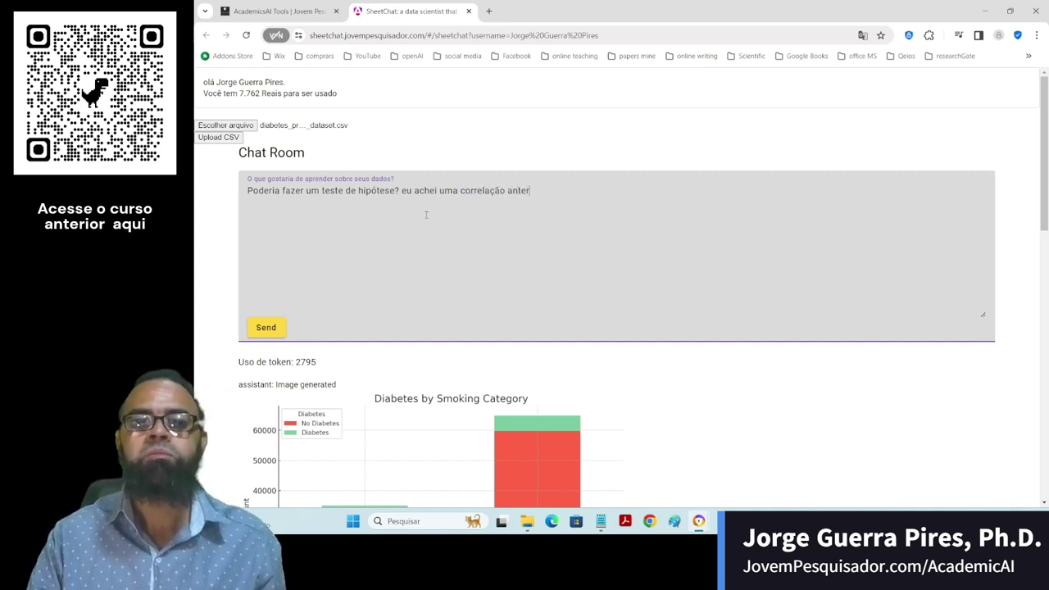
text(iormente)
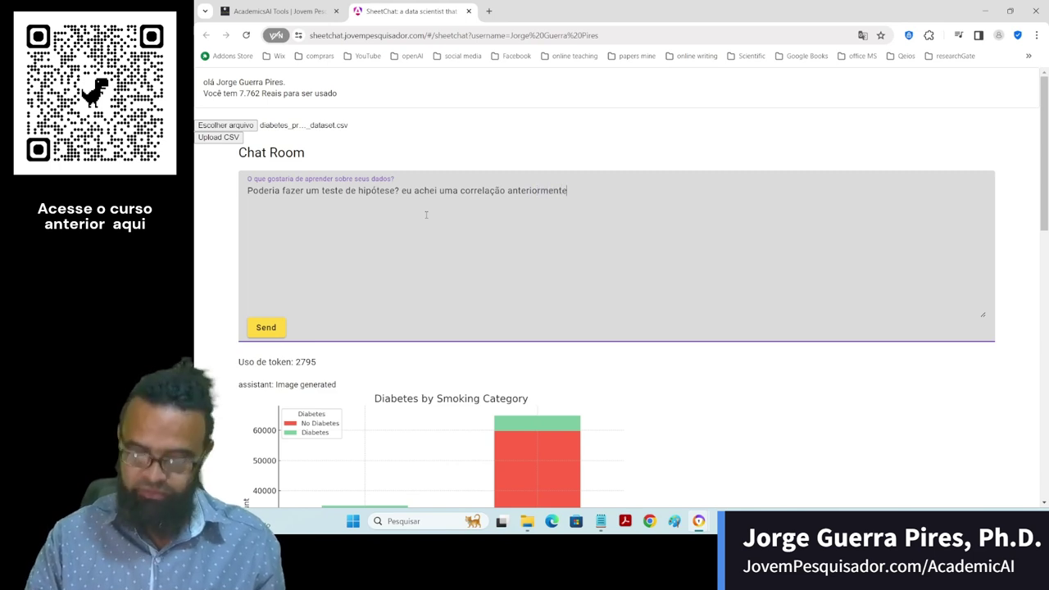
text(.)
click(267, 331)
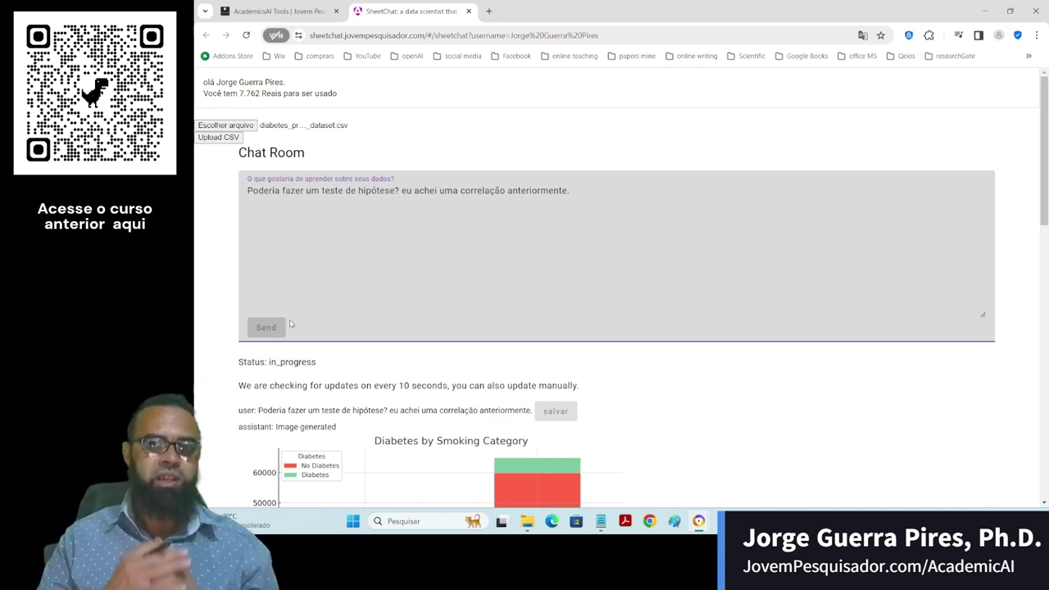
- Scroll through the hypothesis-test reply: correlation -0.027, p-value about 6.46e-18, null hypothesis rejected
scroll(724, 417, down, 3)
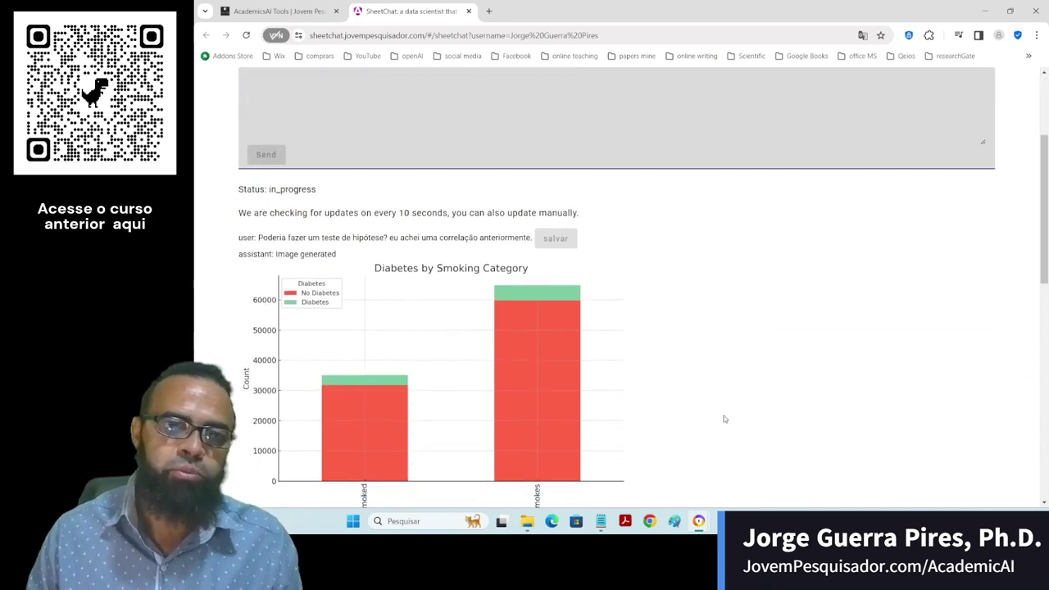
scroll(723, 417, down, 4)
scroll(623, 328, down, 4)
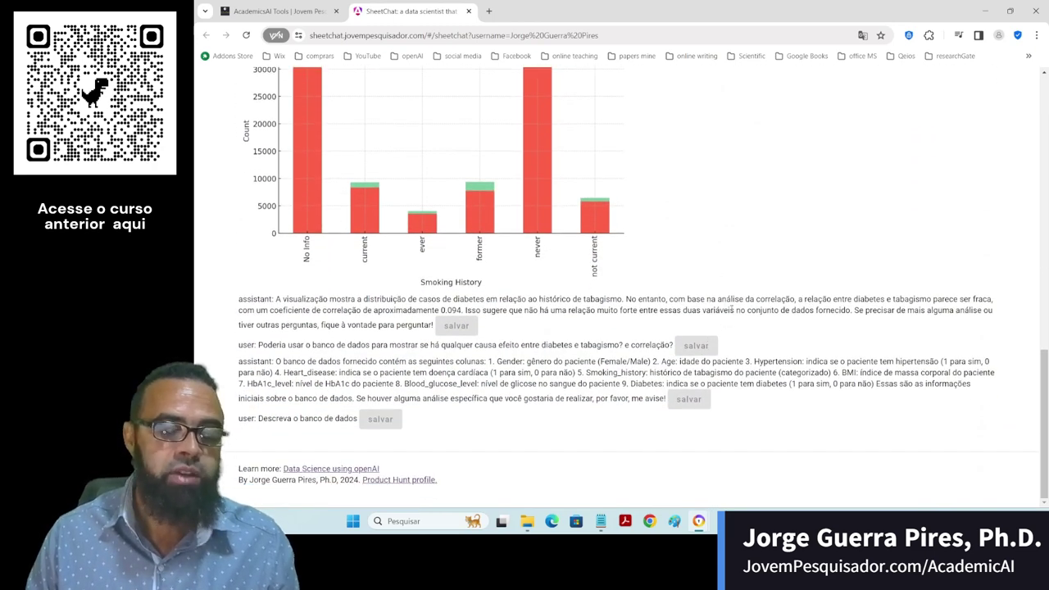
scroll(727, 299, up, 3)
scroll(726, 331, up, 4)
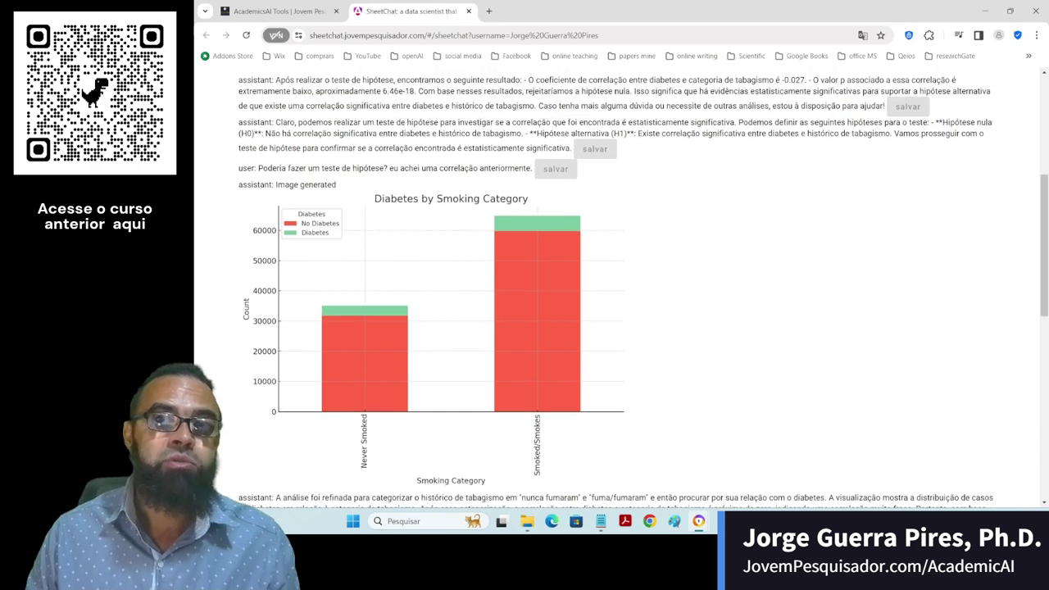
scroll(727, 329, up, 2)
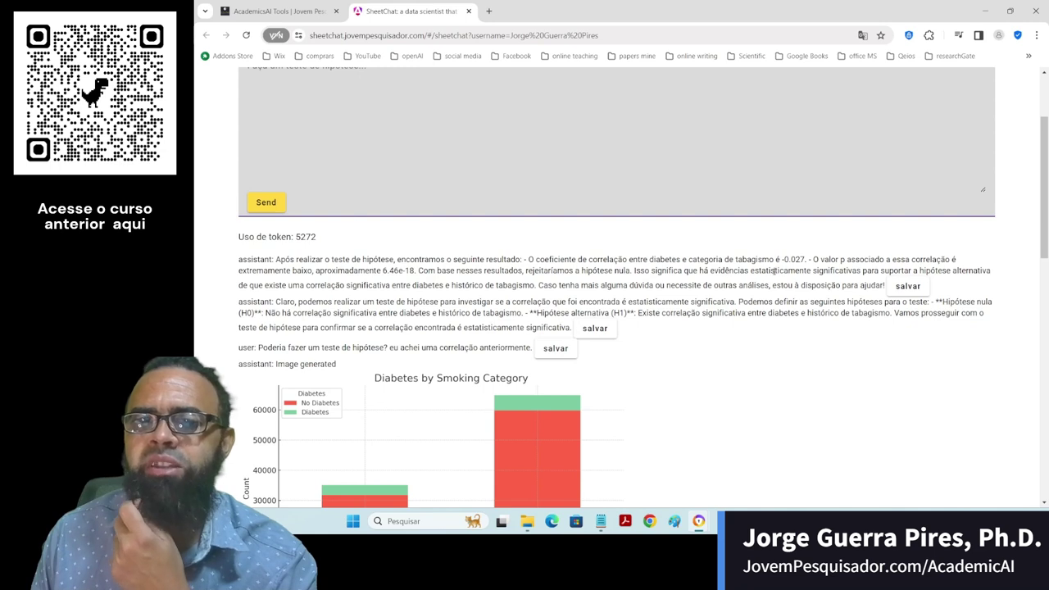
- Select the hypothesis-test conclusion sentence and open its annotation form with the citation note
mouse_move(636, 270)
mouse_down()
mouse_move(990, 271)
mouse_move(289, 285)
mouse_move(536, 285)
mouse_up()
right_click(658, 277)
click(665, 279)
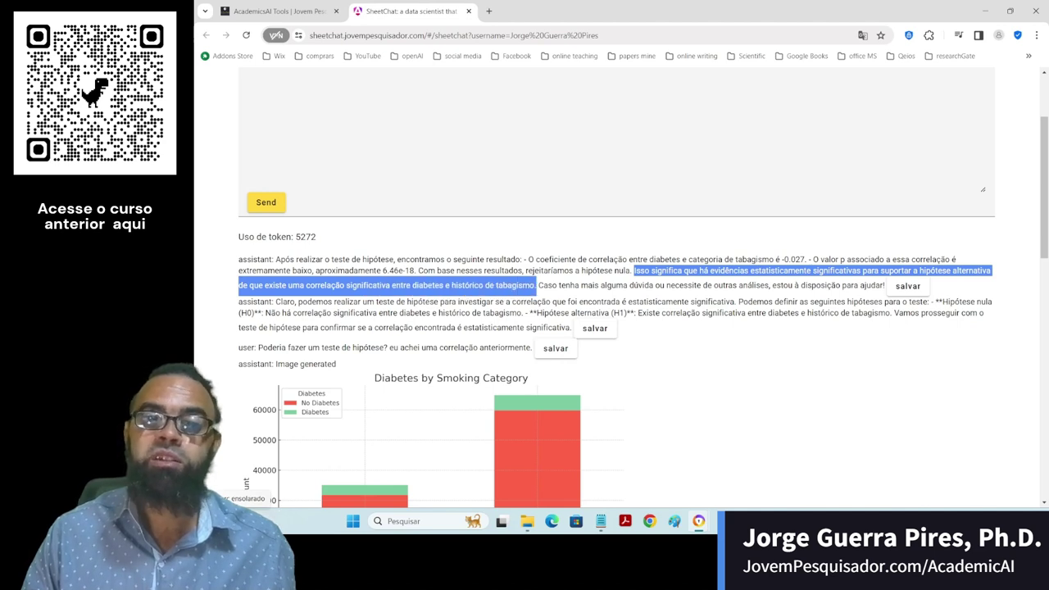
click(907, 286)
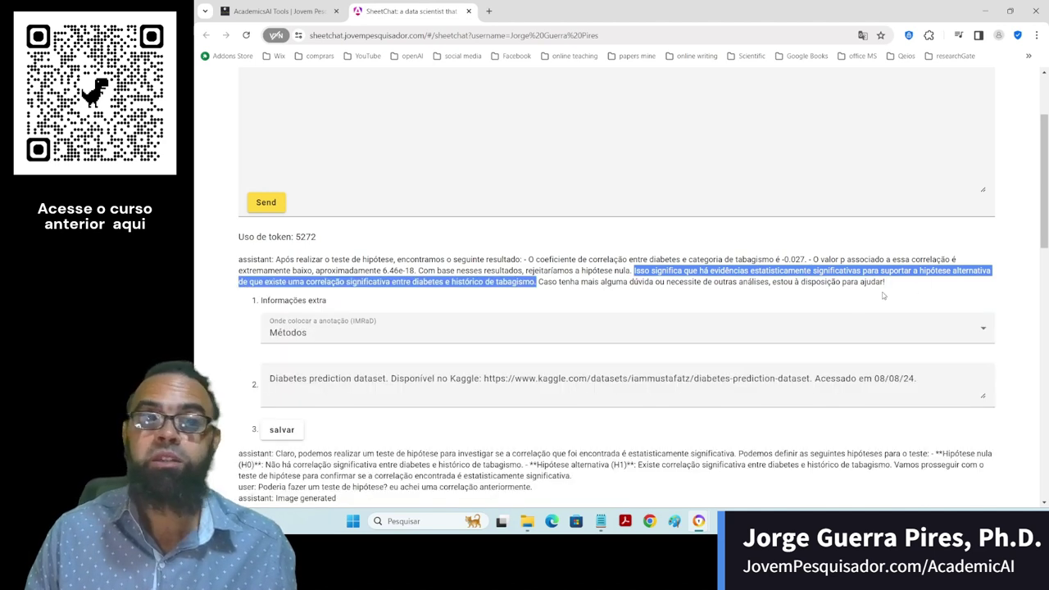
click(409, 379)
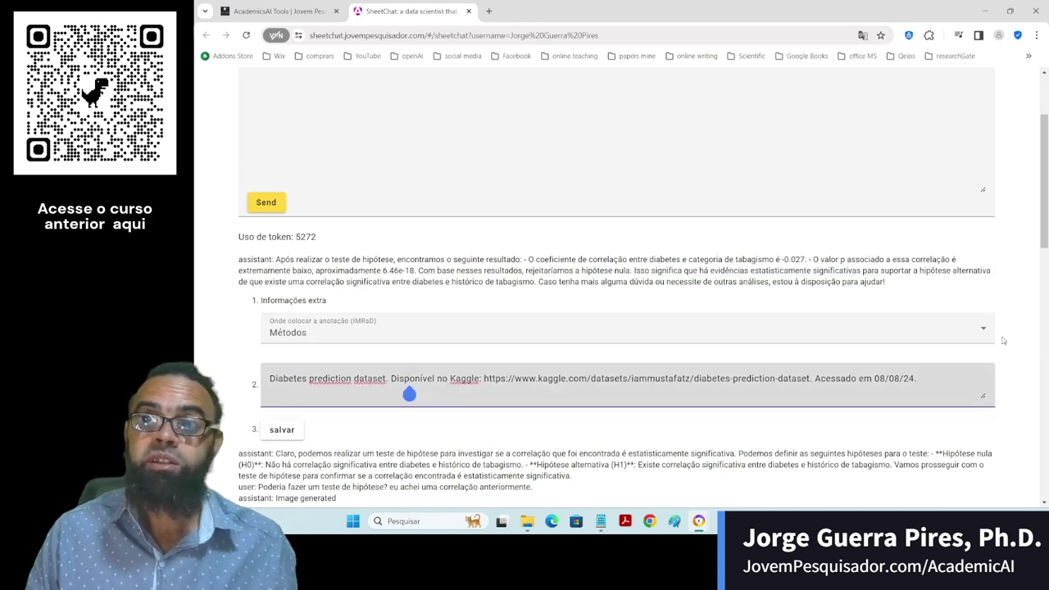
- Change the annotation's section from Métodos to Resultados and save it
click(669, 335)
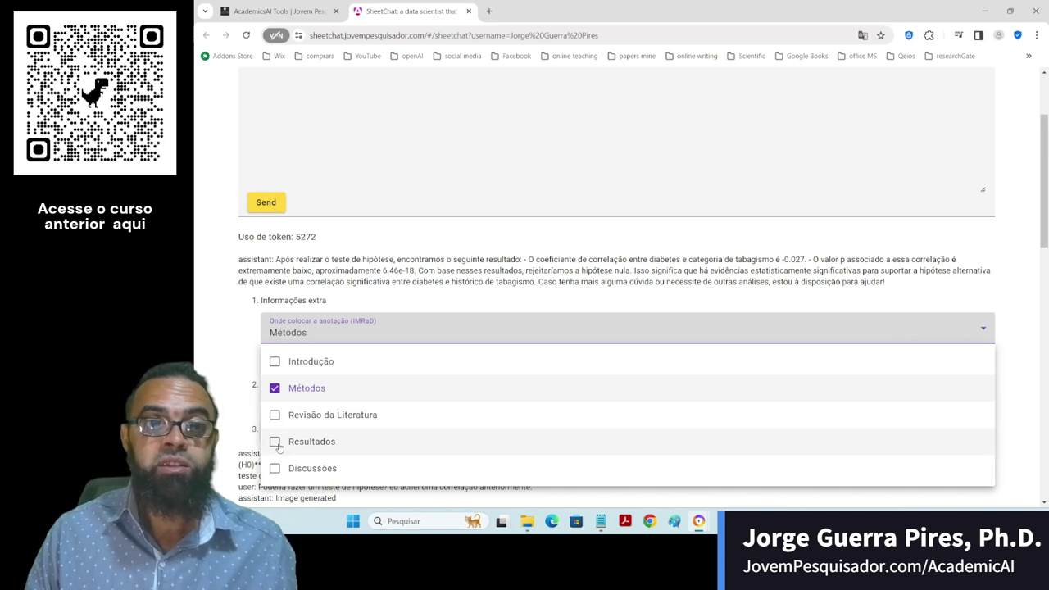
click(276, 441)
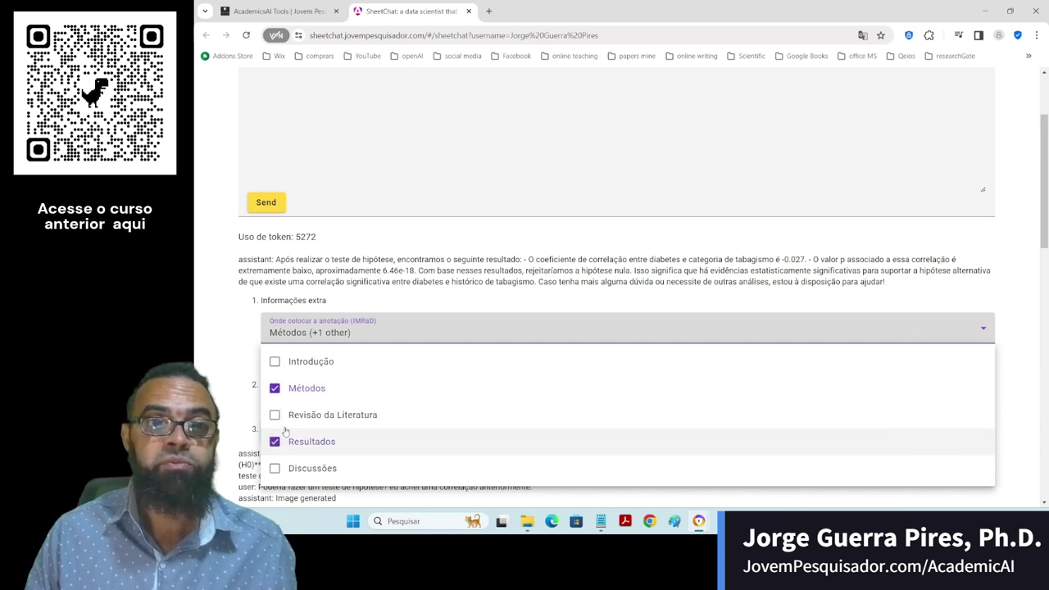
click(278, 387)
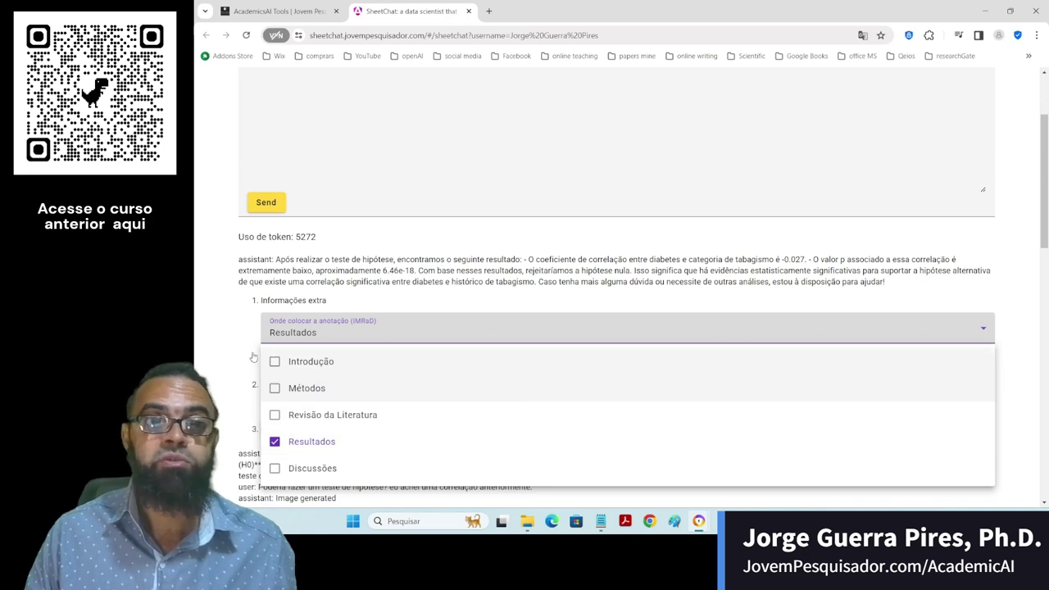
key(Escape)
scroll(372, 385, down, 1)
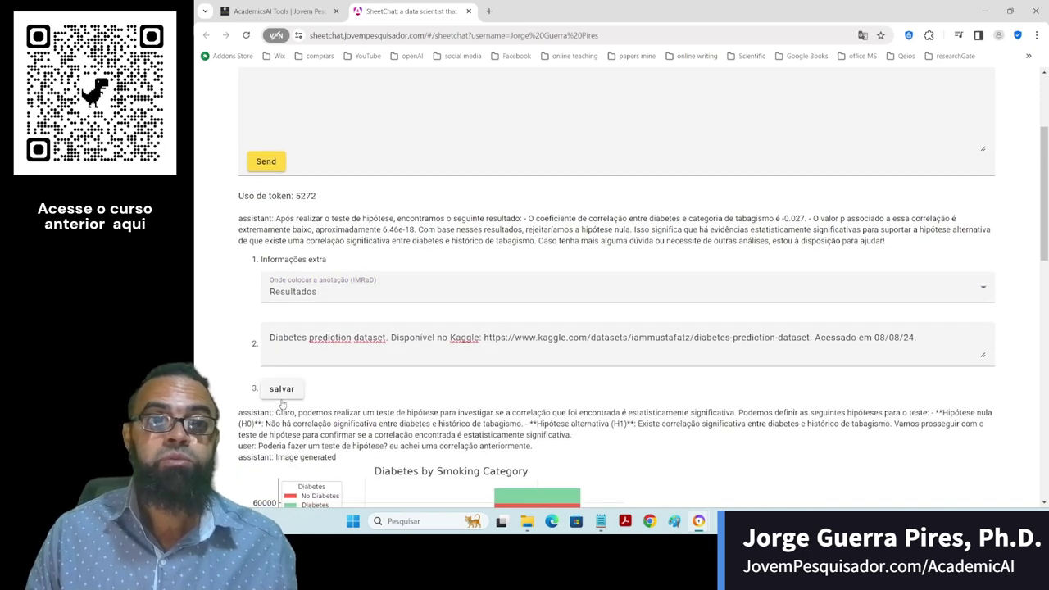
click(281, 388)
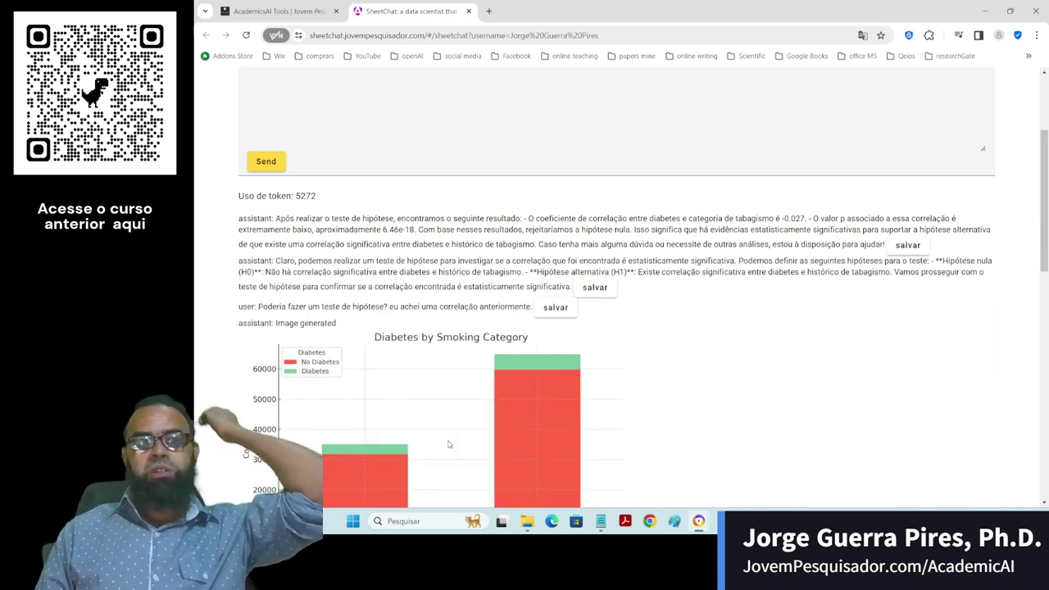
scroll(516, 209, up, 3)
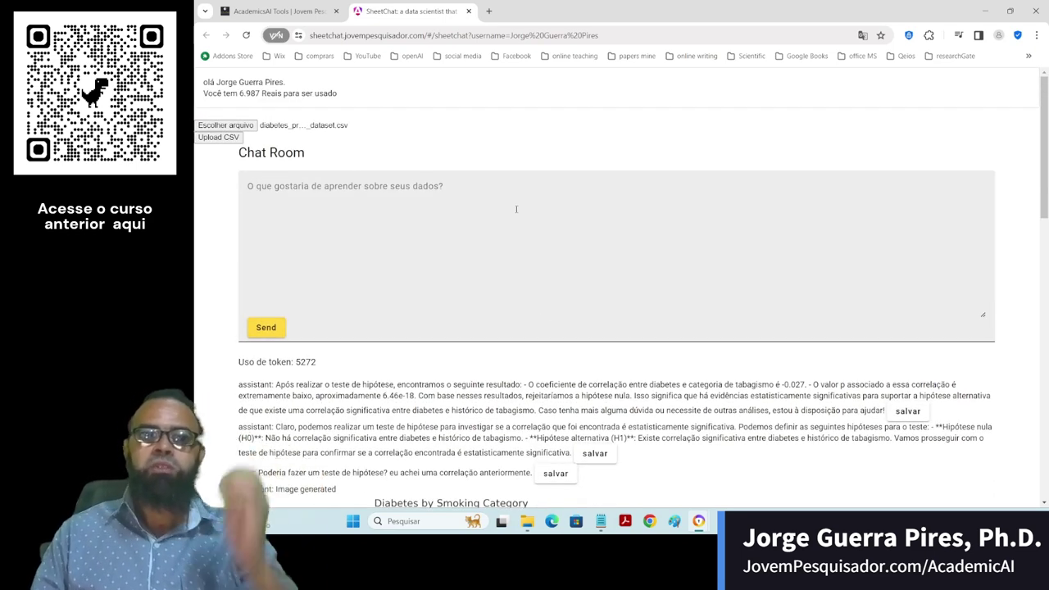
- Write the question 'Poderia criar uma introdução para meu artigo sobre tabagismo e diabetes, e seus riscos.'
click(516, 209)
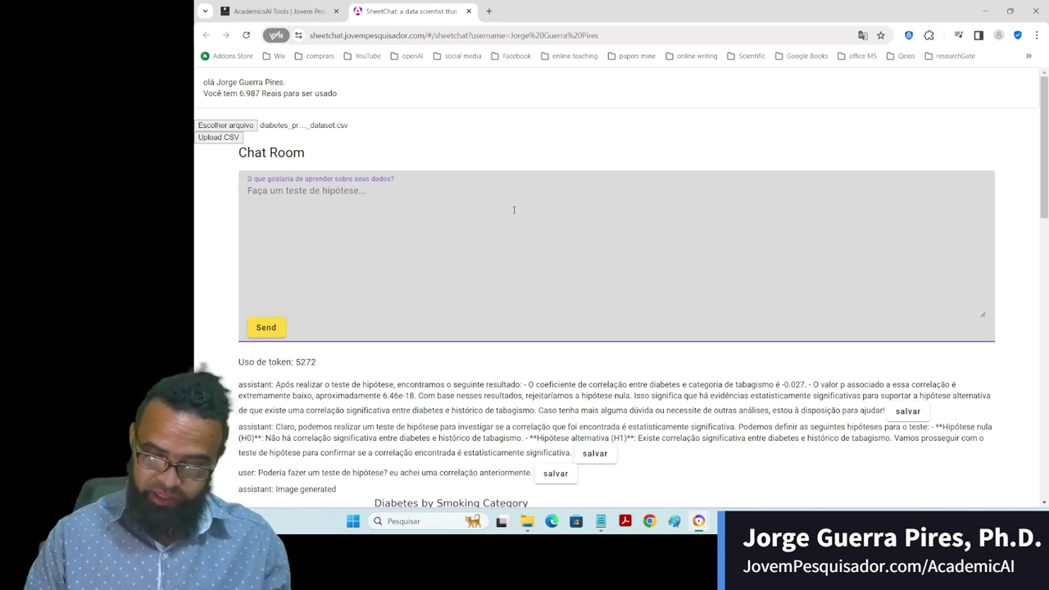
text(Poderia criar u)
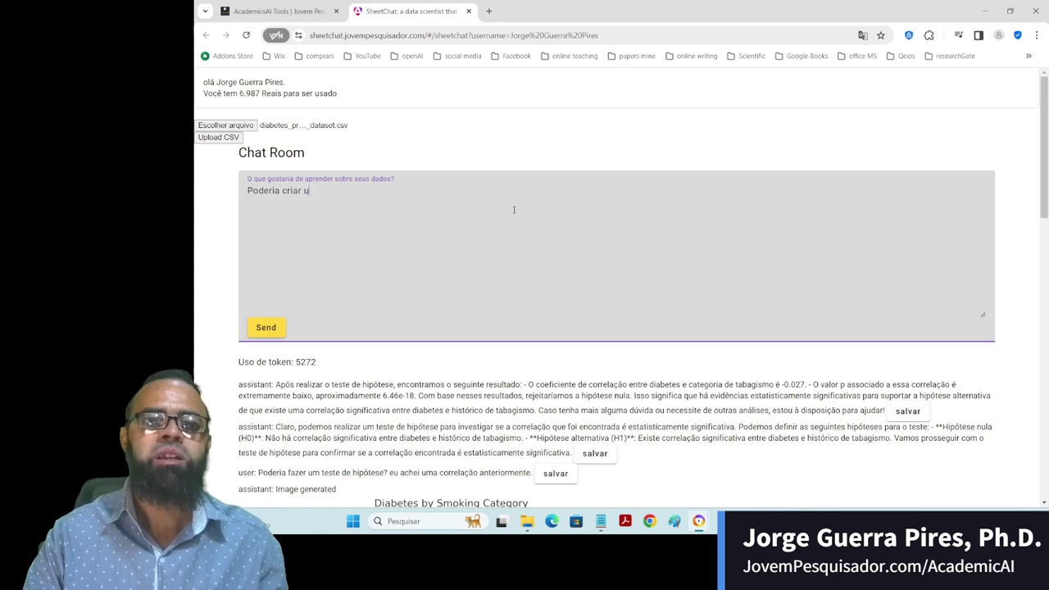
text(ma introdu)
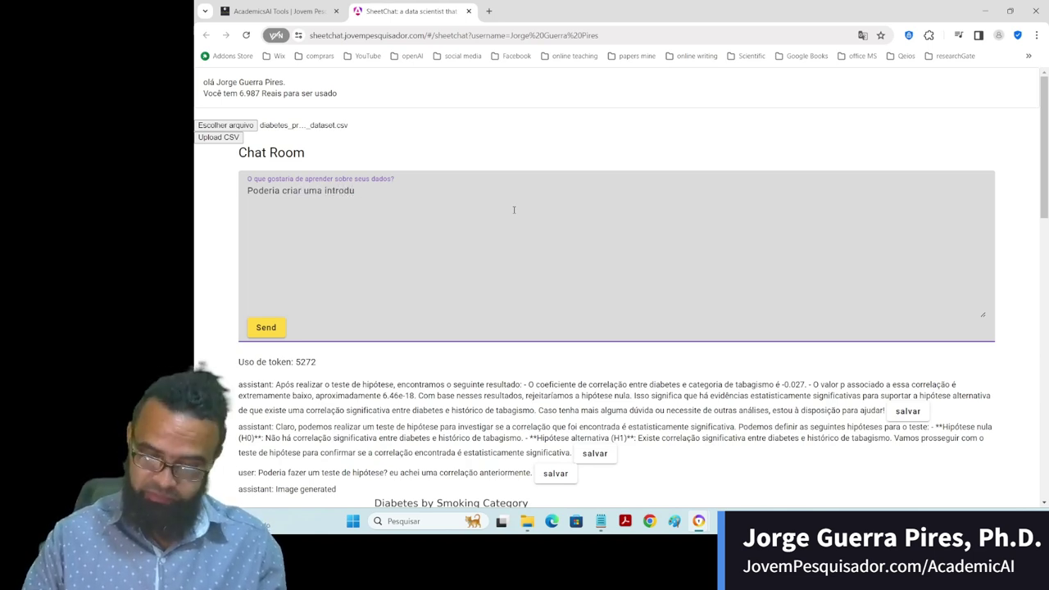
text(ção par)
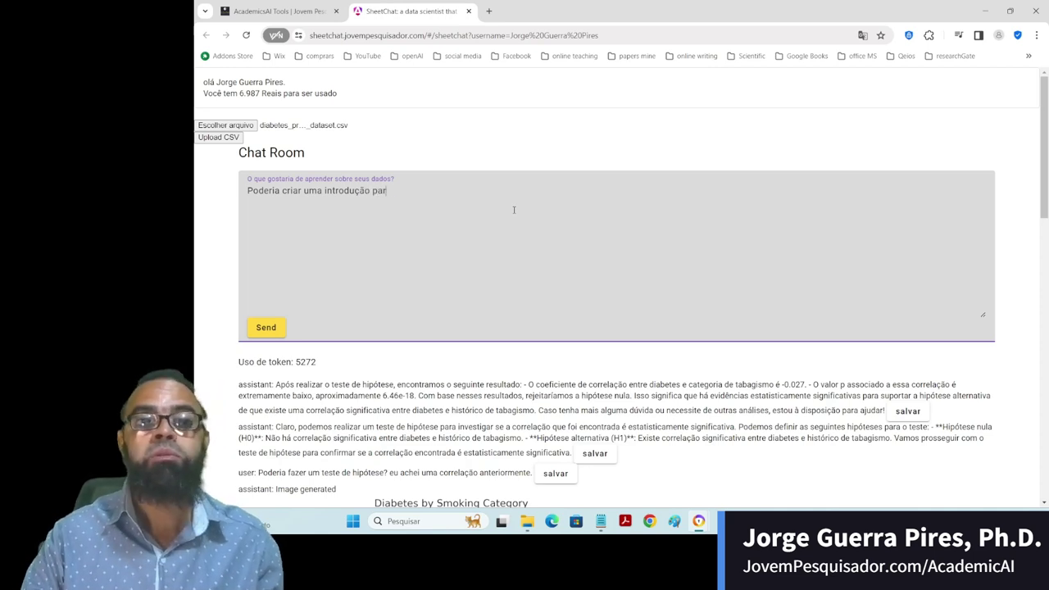
text(a meu argit)
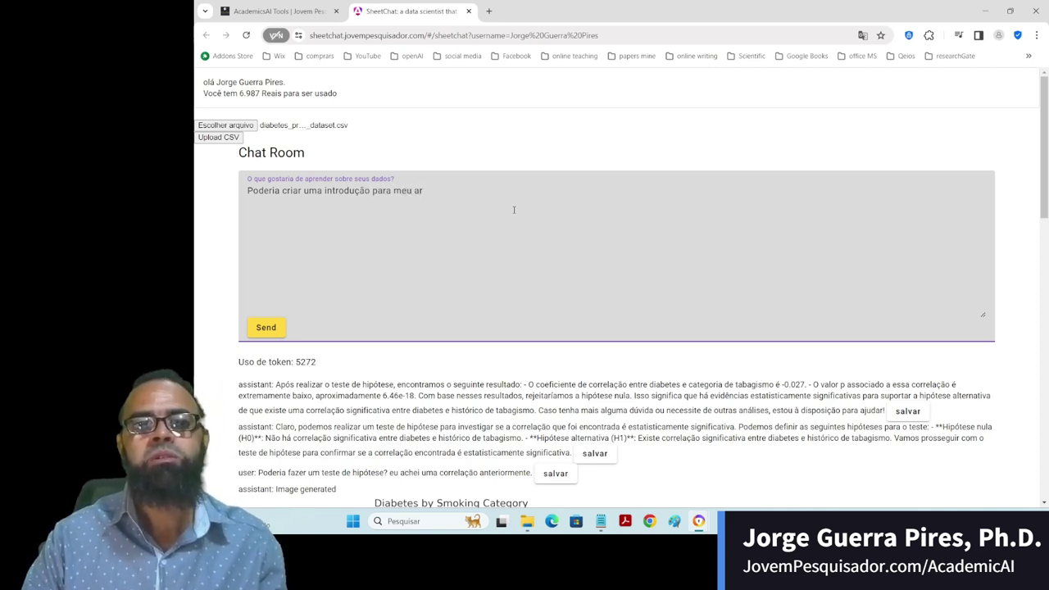
text(sobre tab)
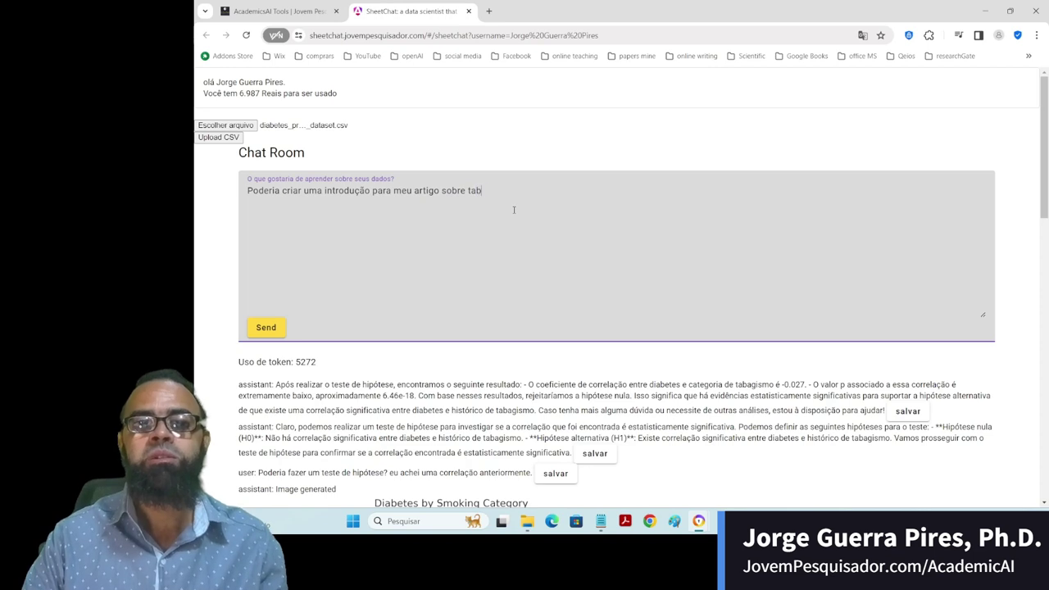
text(agismo e)
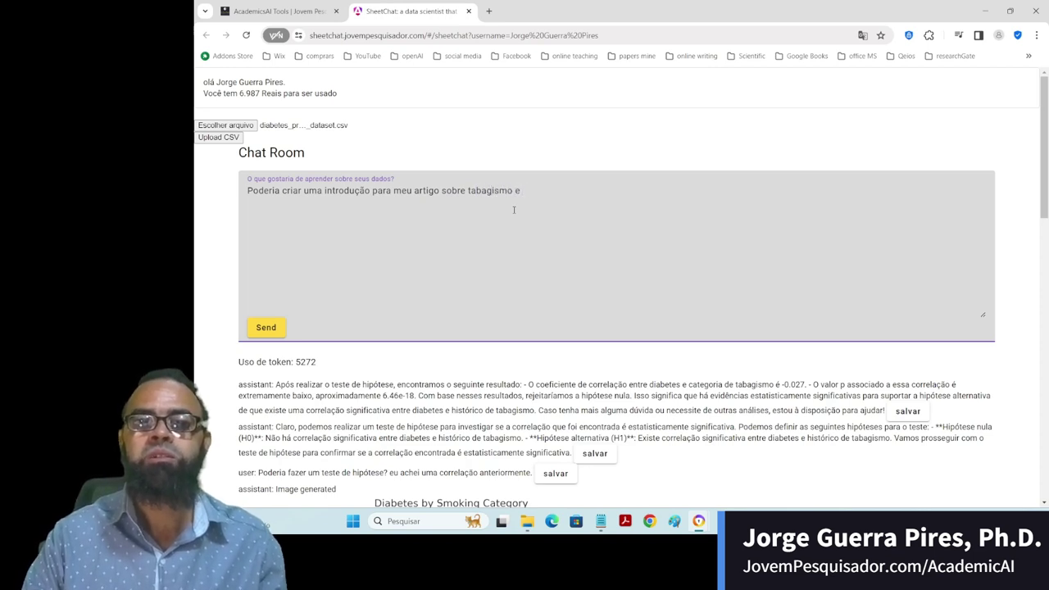
text( diabetes, e seus riscos)
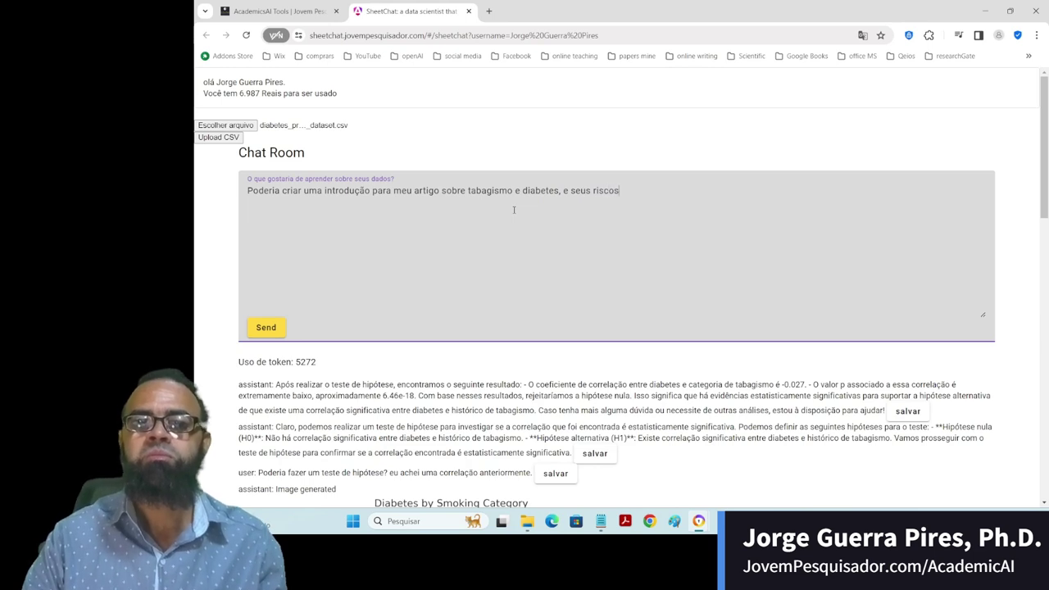
text(.)
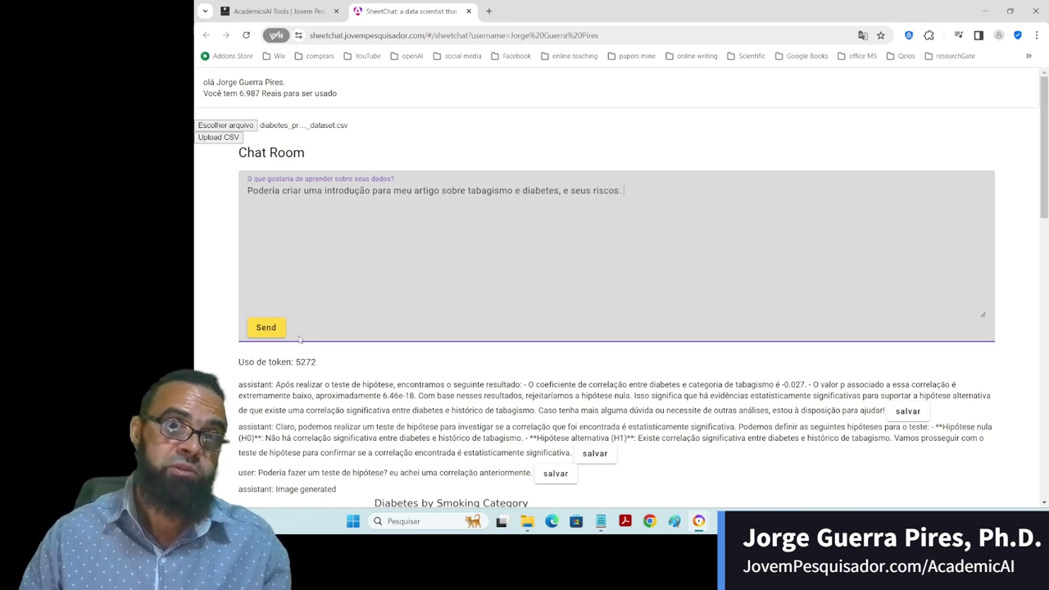
- Send the request and read the draft 'O Impacto do Tabagismo na Ocorrência de Diabetes e Seus Riscos Associados'
click(283, 329)
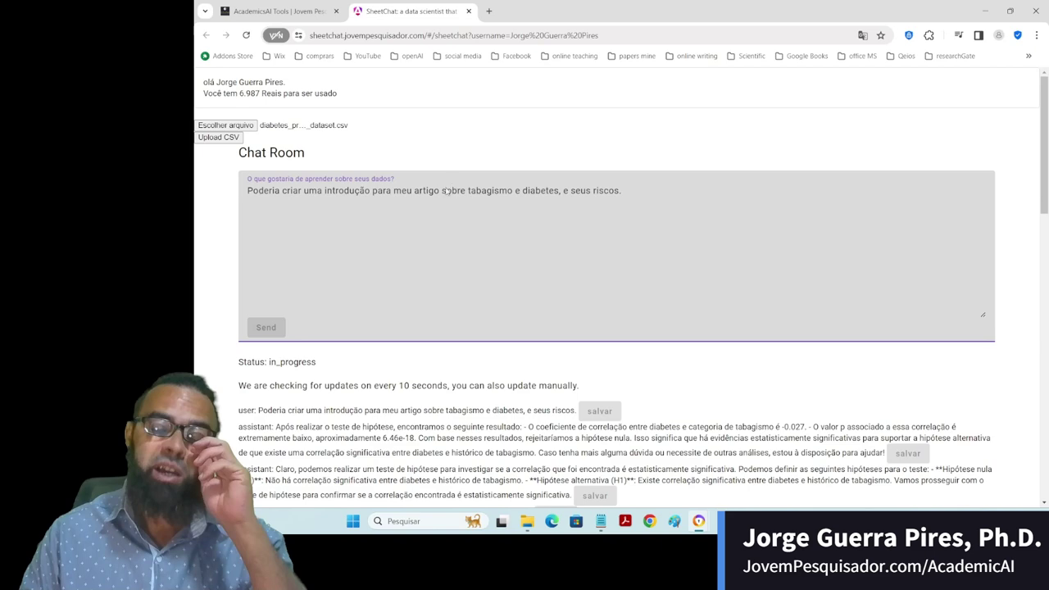
scroll(466, 352, down, 1)
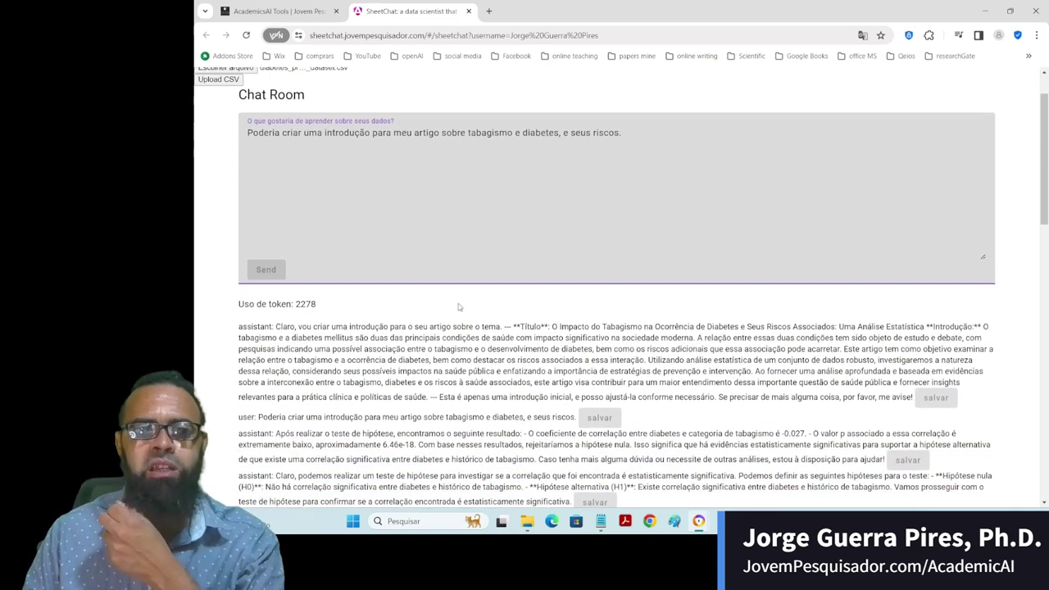
scroll(610, 339, down, 1)
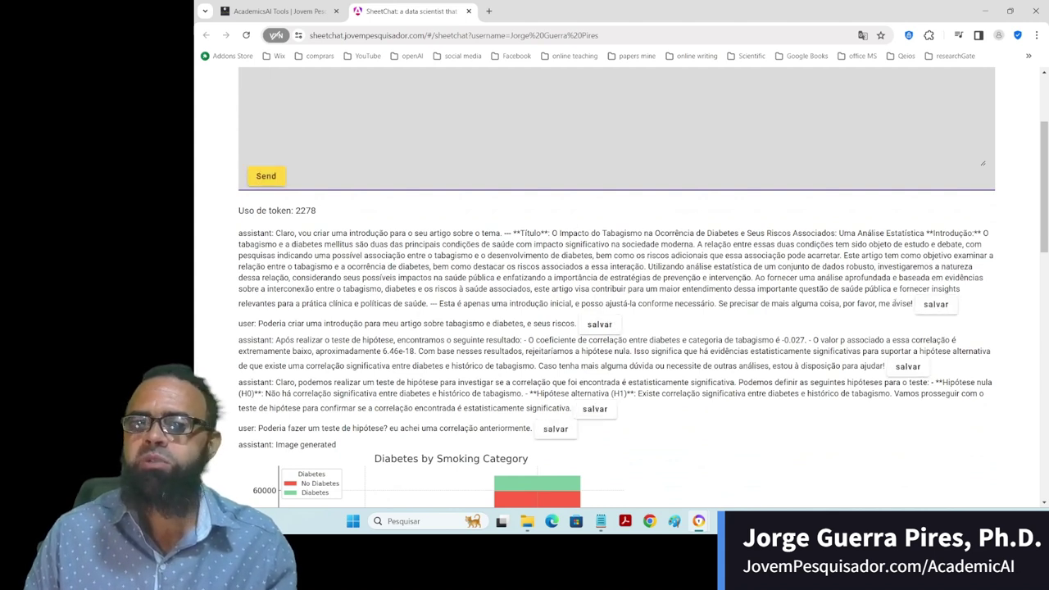
- Start an annotation of the introduction reply filed under the Introdução IMRaD section
click(934, 304)
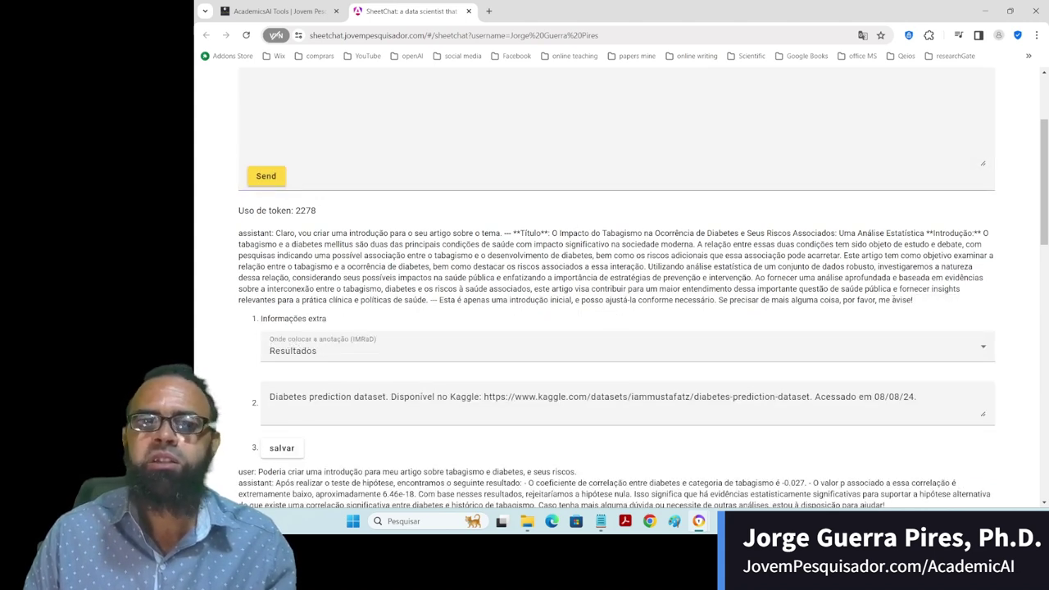
click(983, 351)
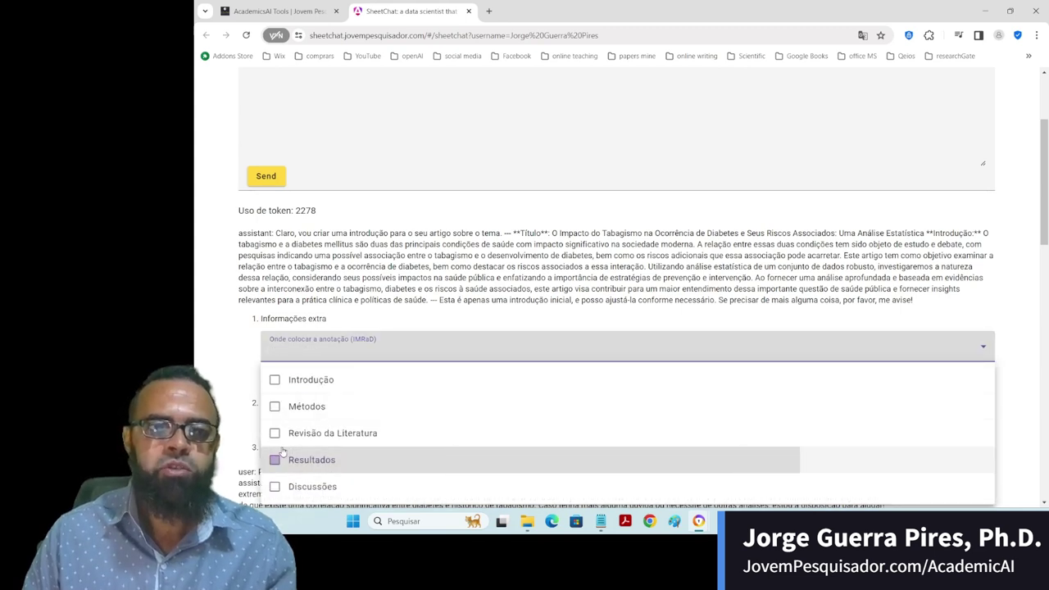
click(313, 383)
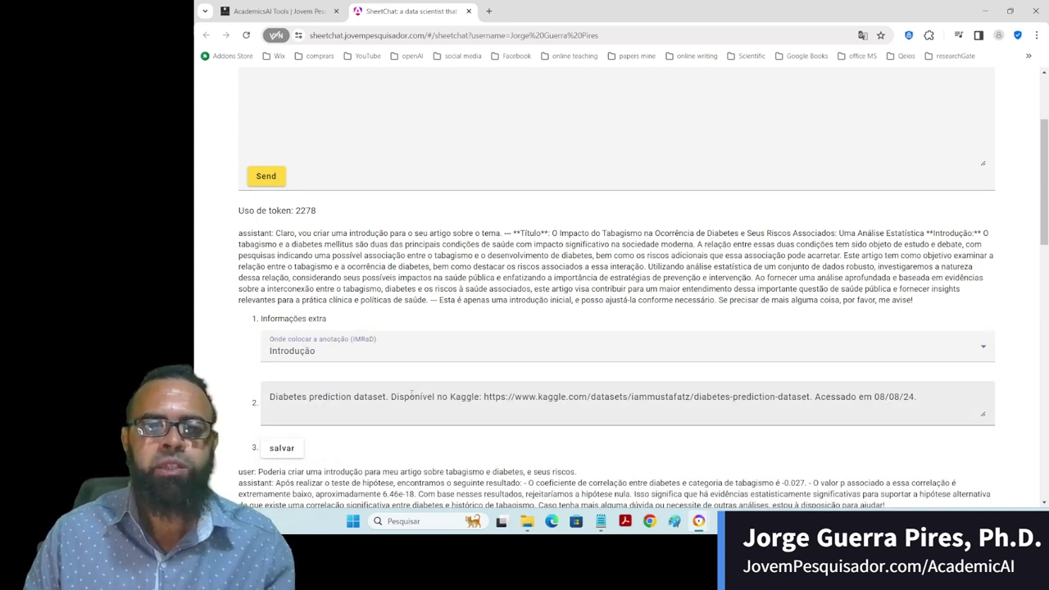
- Replace the annotation's reference note with 'Texto gerado pelo chatGPT'
click(415, 410)
key(ctrl+a)
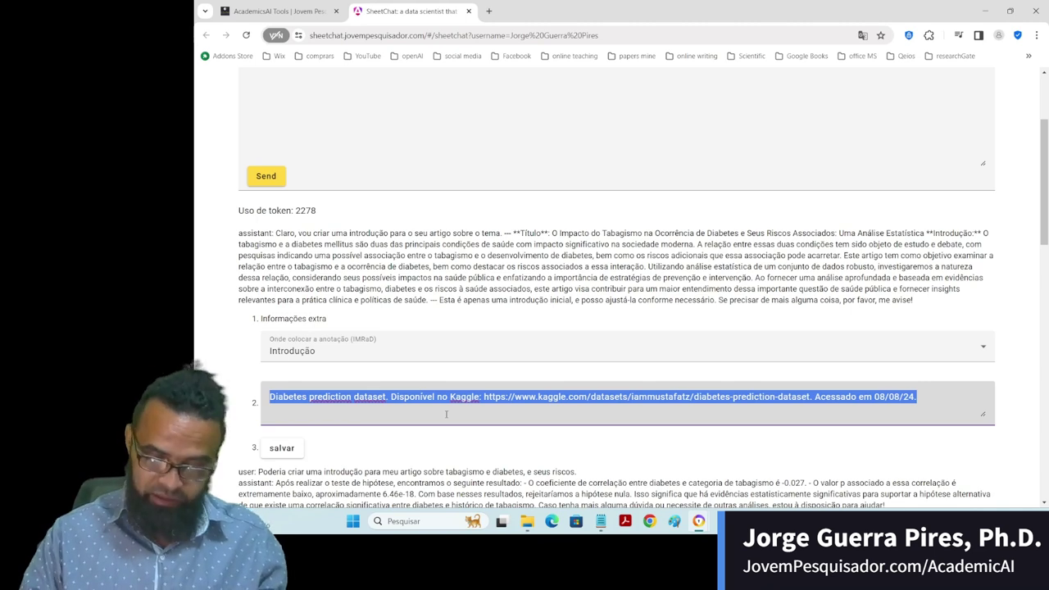
text(Texto gerado pelao)
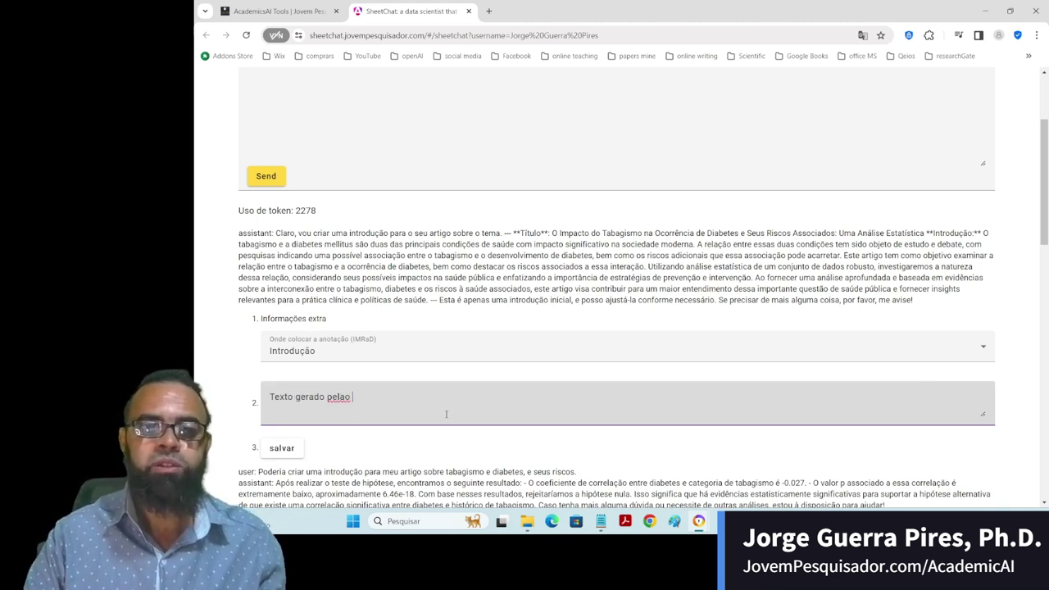
key(BackSpace)
key(BackSpace)
key(BackSpace)
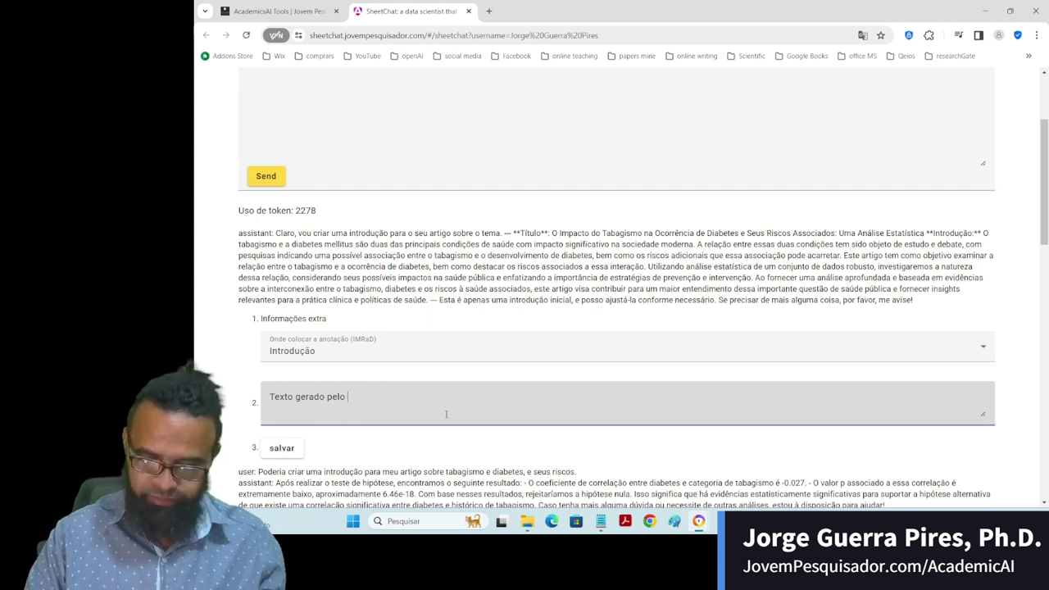
text(chatG)
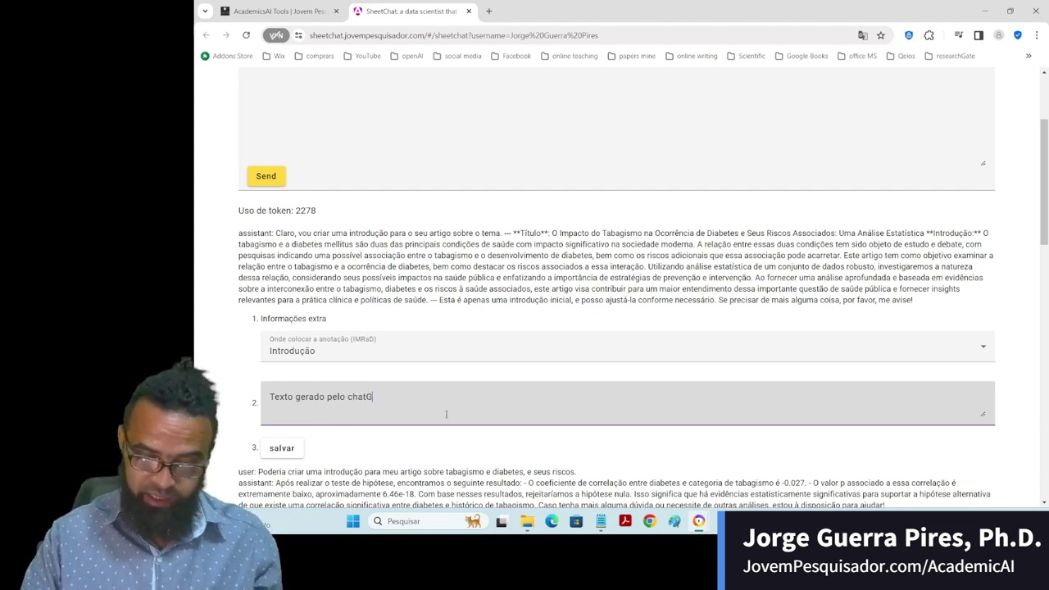
text(PT)
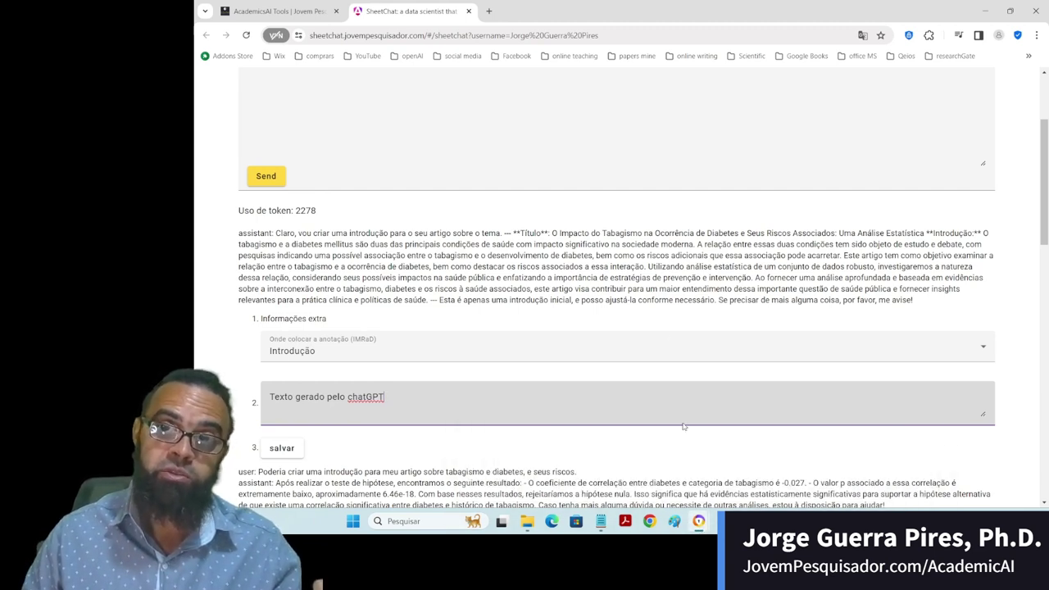
right_click(698, 524)
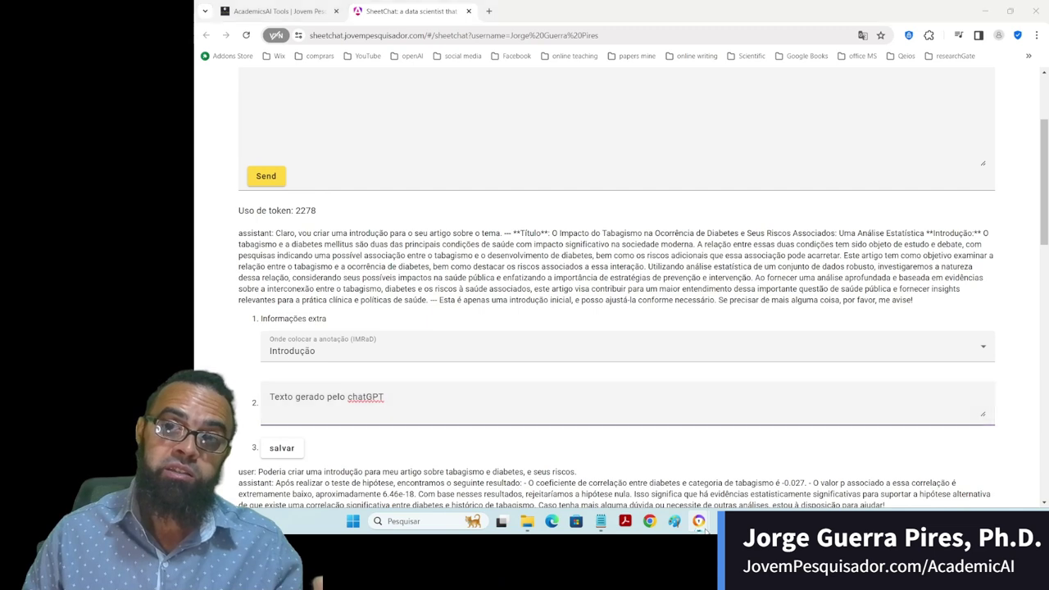
click(681, 418)
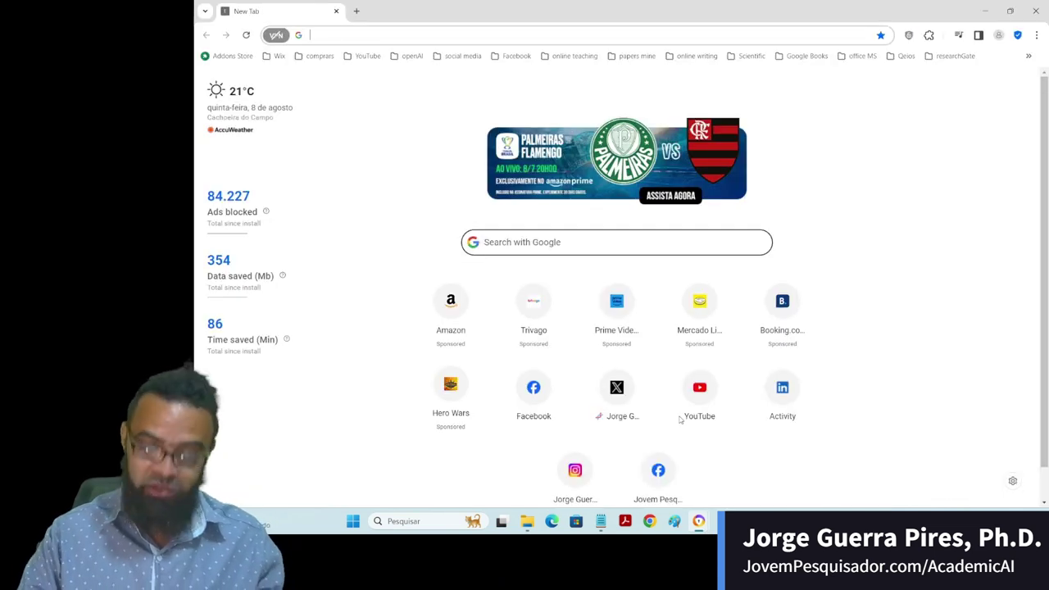
text(ope)
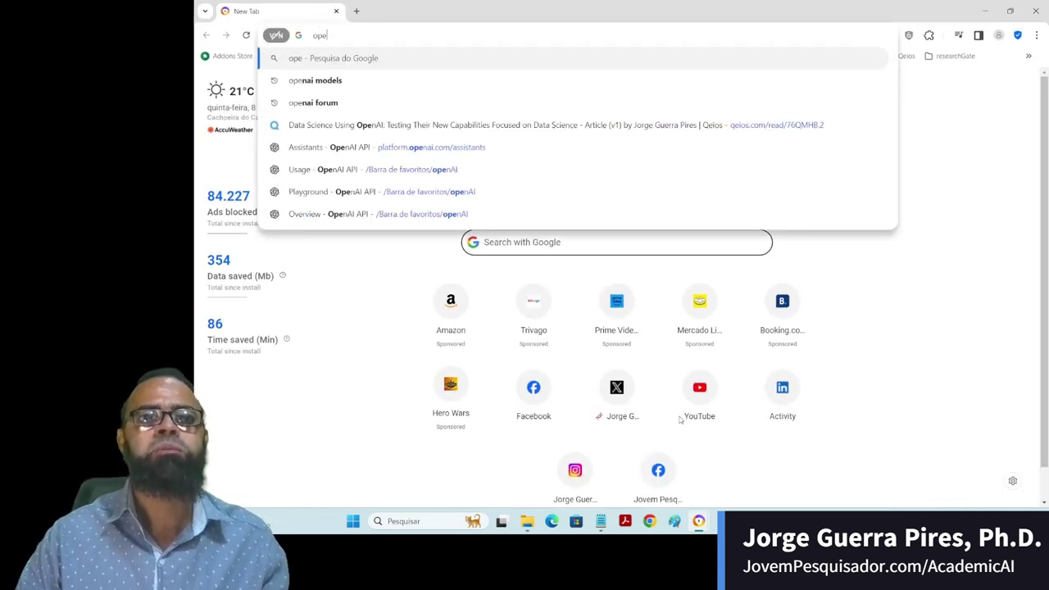
key(Down)
key(Return)
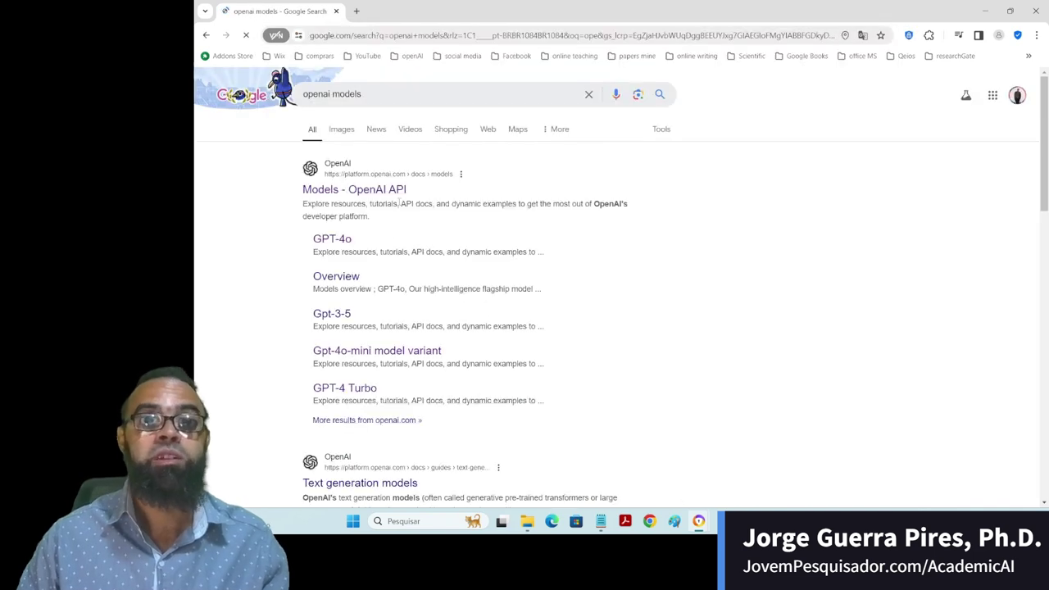
click(379, 190)
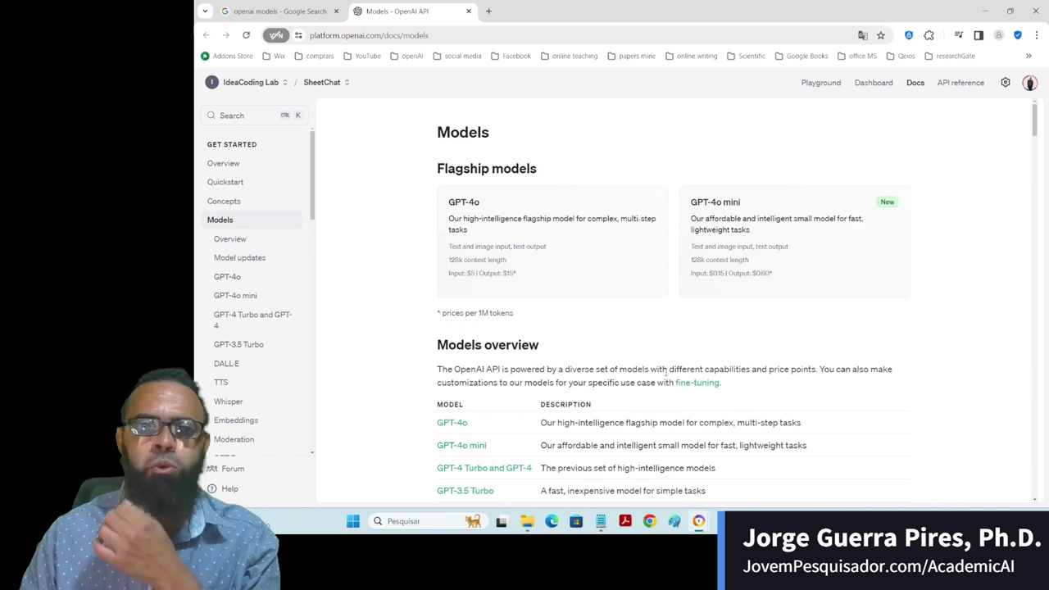
scroll(503, 377, down, 1)
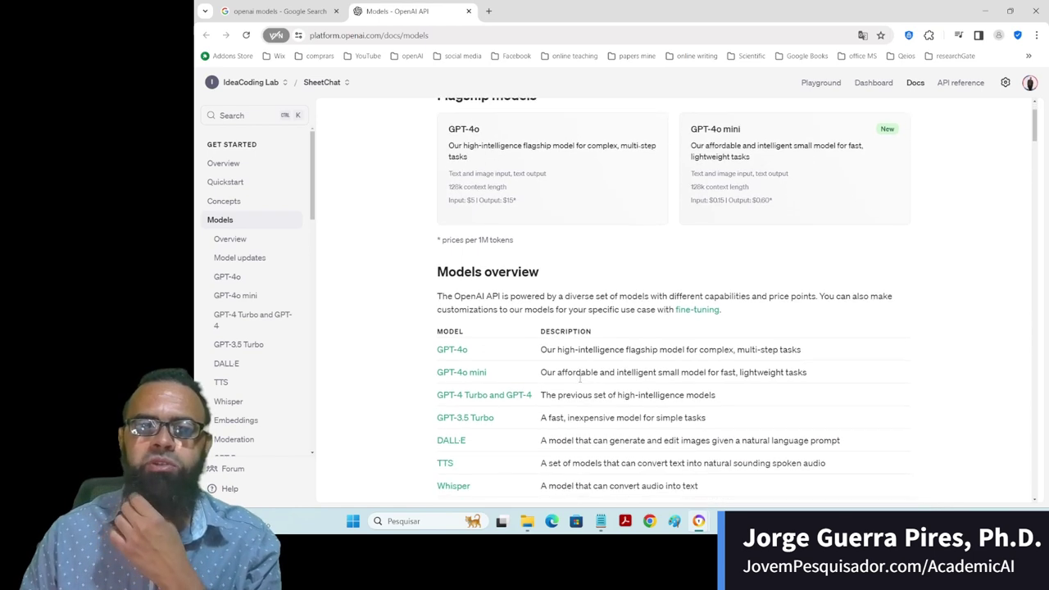
click(476, 377)
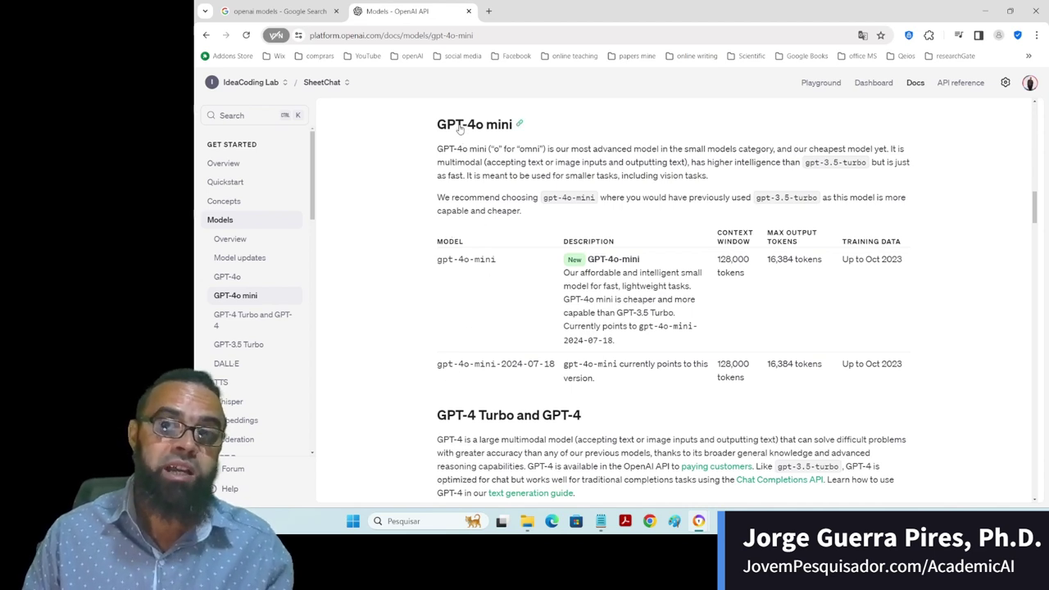
click(468, 11)
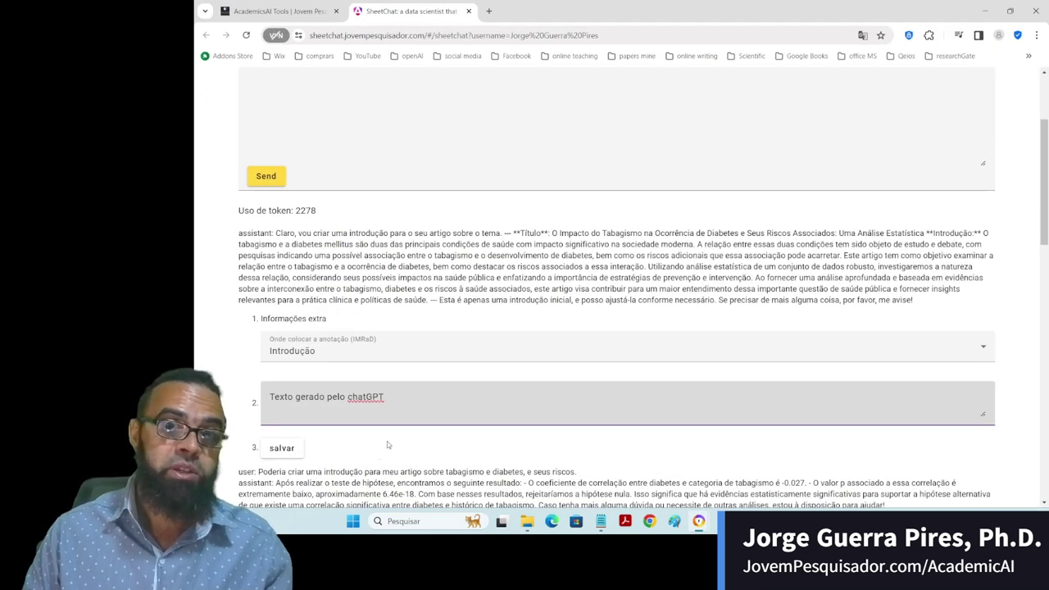
- Reword the note to 'Texto gerado por um modelo de linguagem' and save the Introdução annotation
click(425, 398)
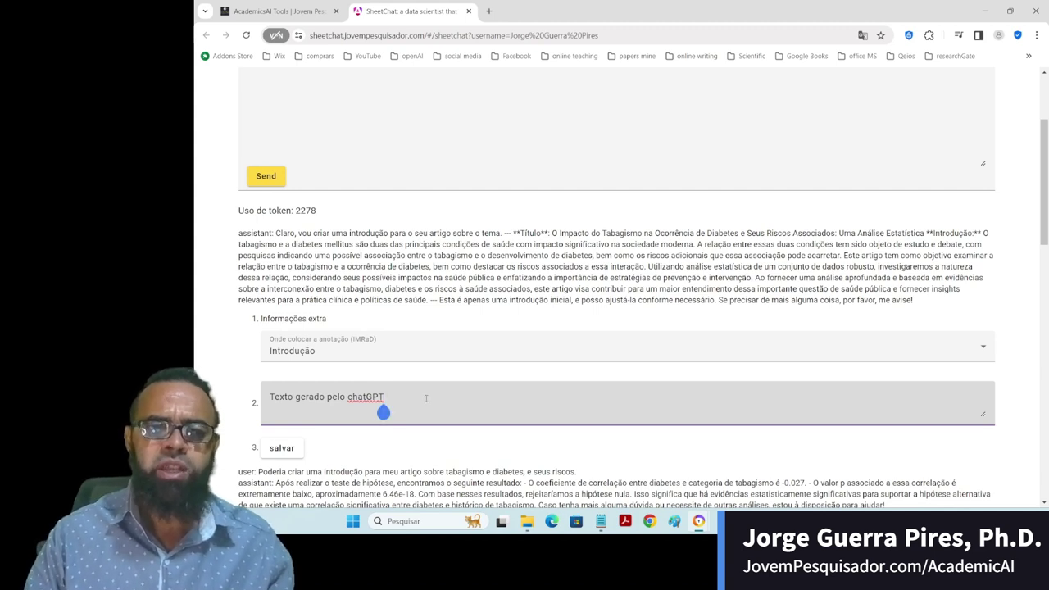
key(BackSpace)
key(BackSpace)
key(BackSpace)
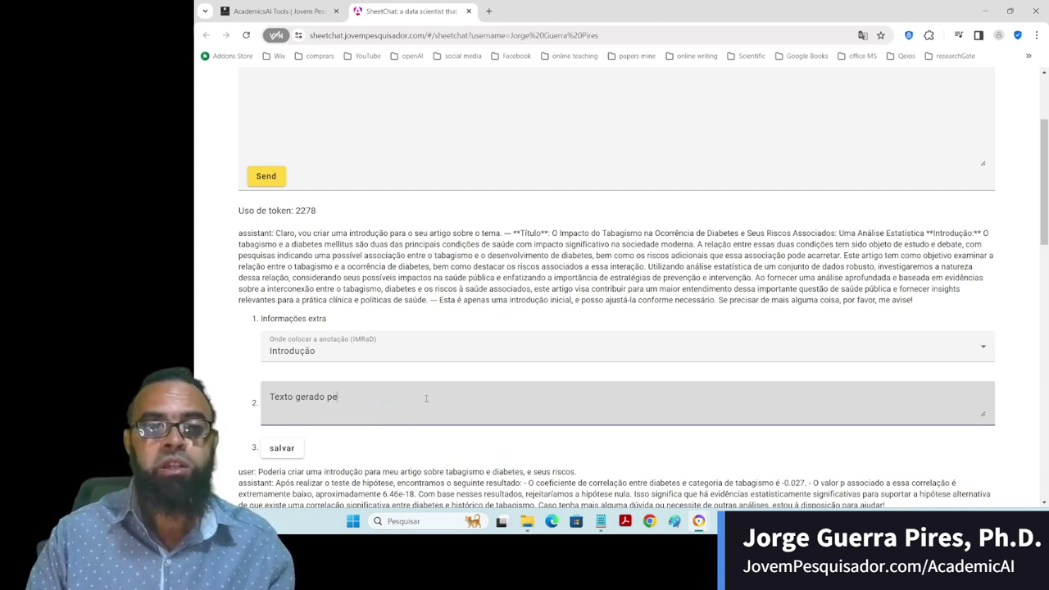
key(BackSpace)
text(or )
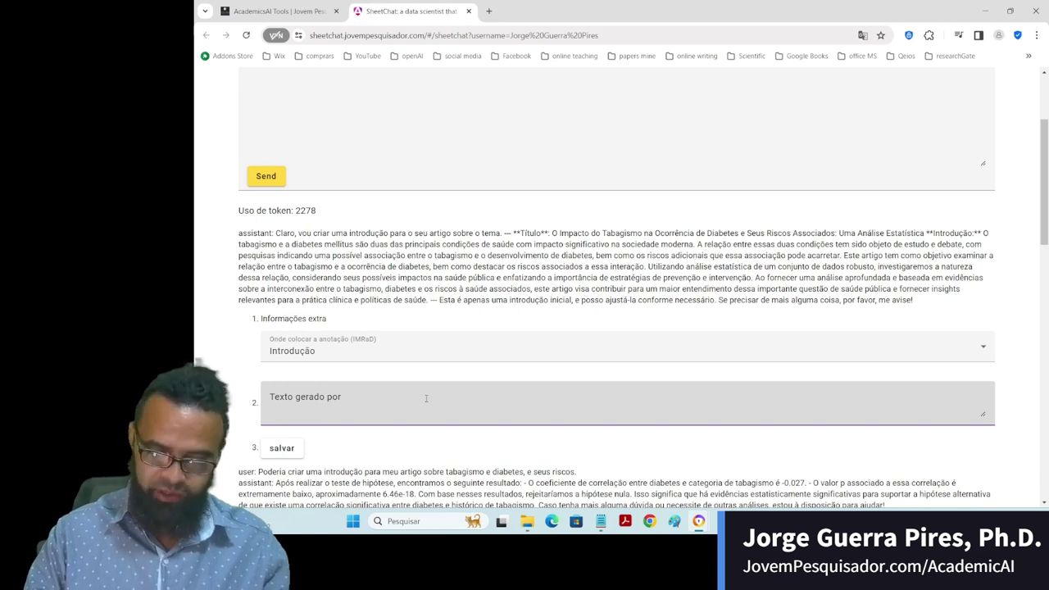
text(um modelo de)
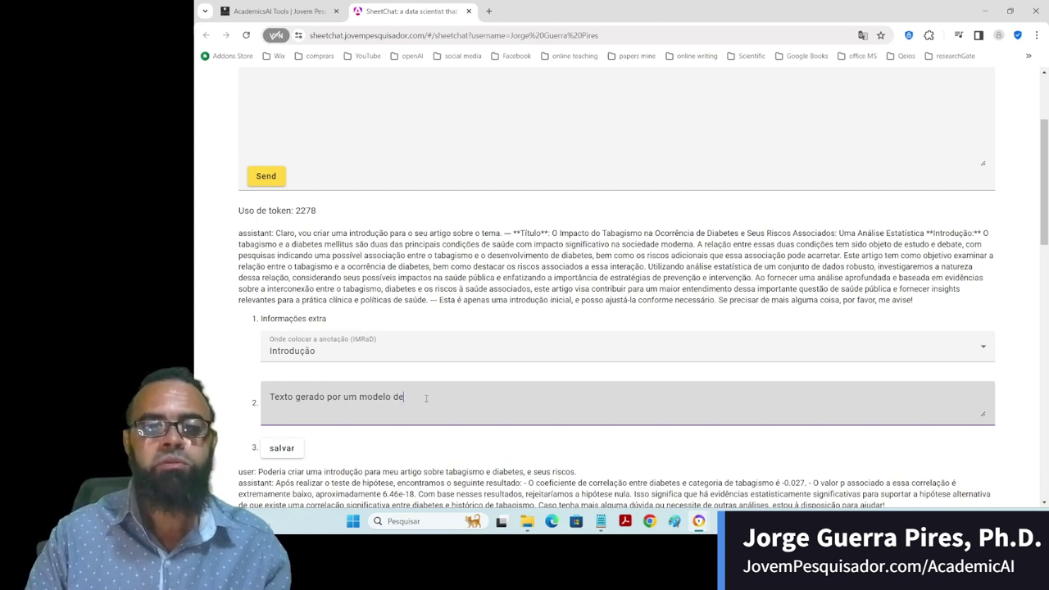
text( linguagem)
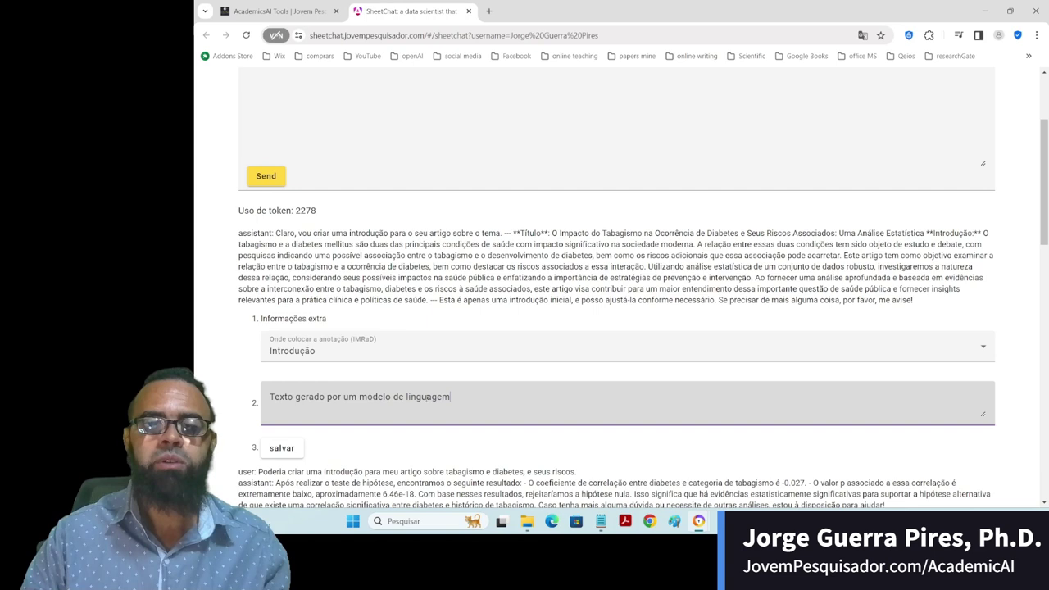
click(287, 449)
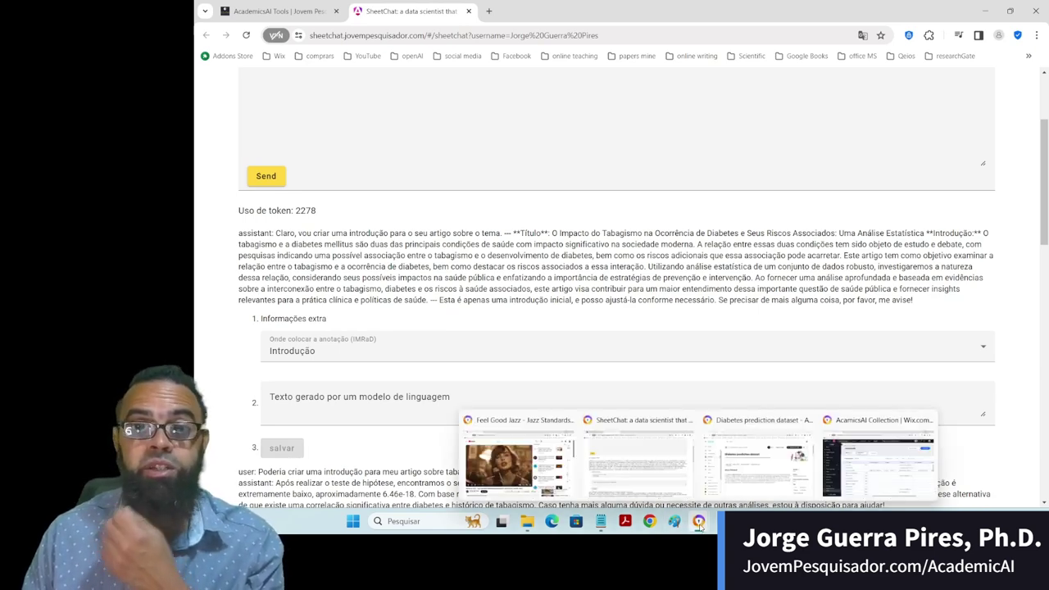
scroll(693, 312, down, 2)
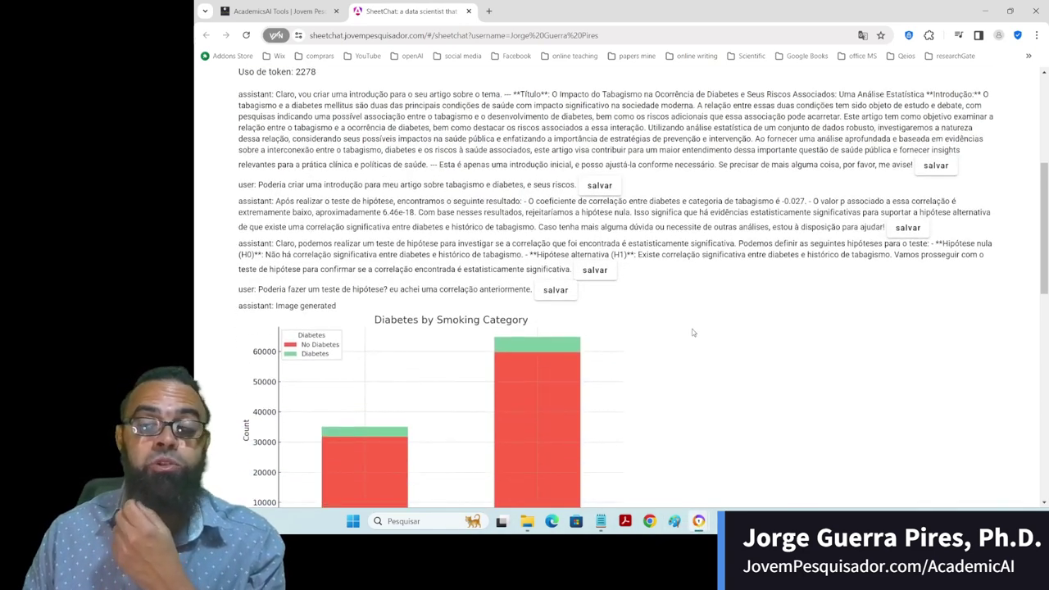